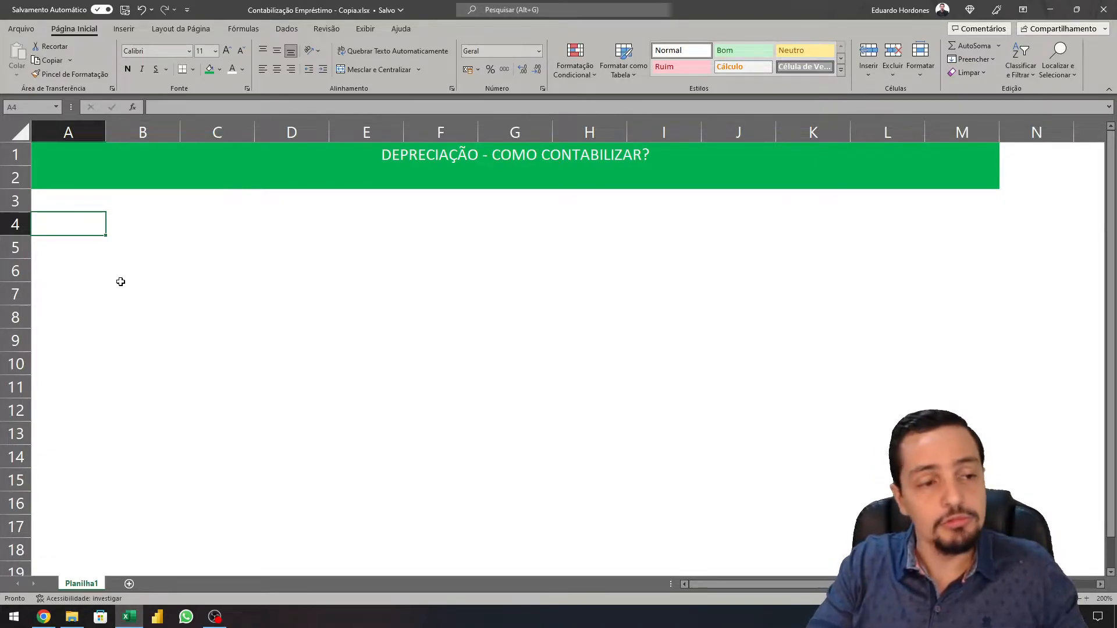
Enter the headers Data, Histórico, Conta, Classificação and Valor across A4:E4 and fit column D to its content
{"action": "type", "text": "dA"}
{"action": "key", "text": "BackSpace"}
{"action": "key", "text": "BackSpace"}
{"action": "type", "text": "Data"}
{"action": "key", "text": "Tab"}
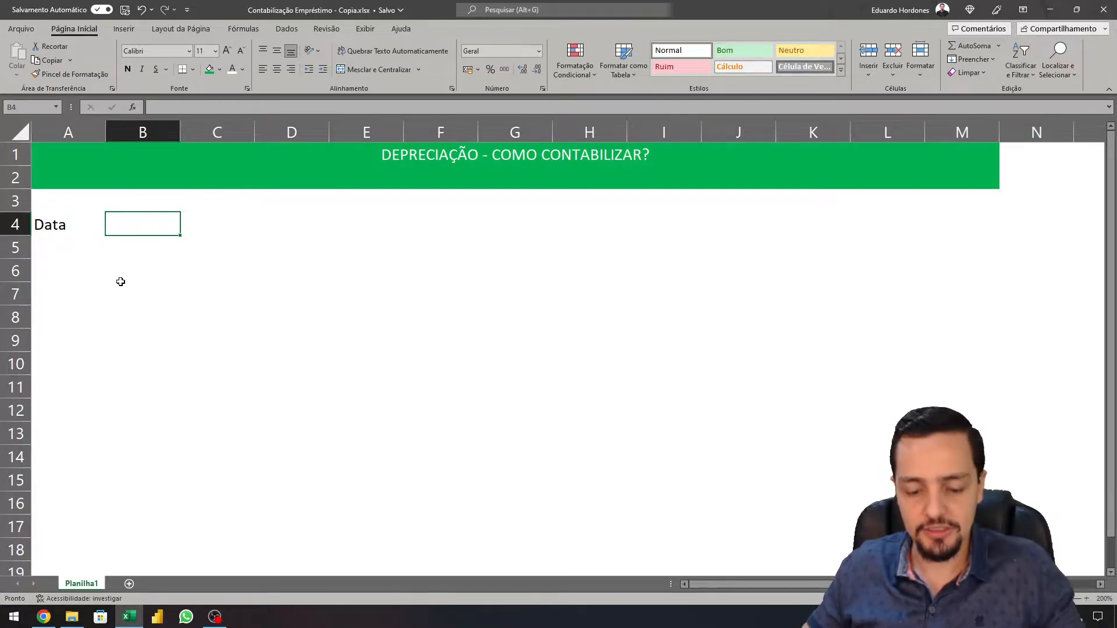
{"action": "type", "text": "Histórico"}
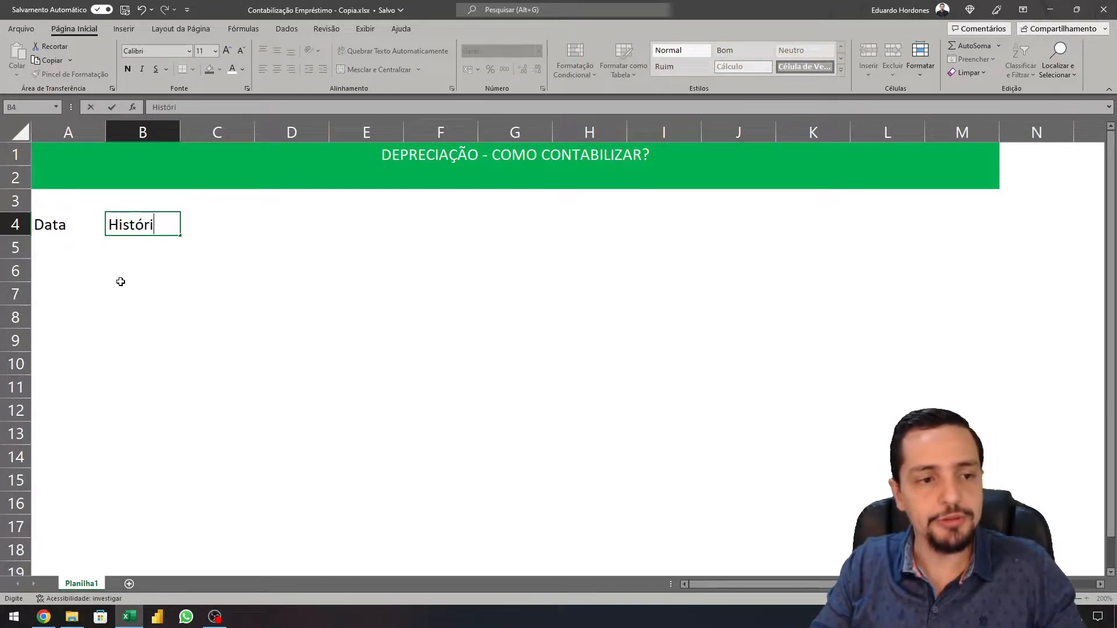
{"action": "key", "text": "Tab"}
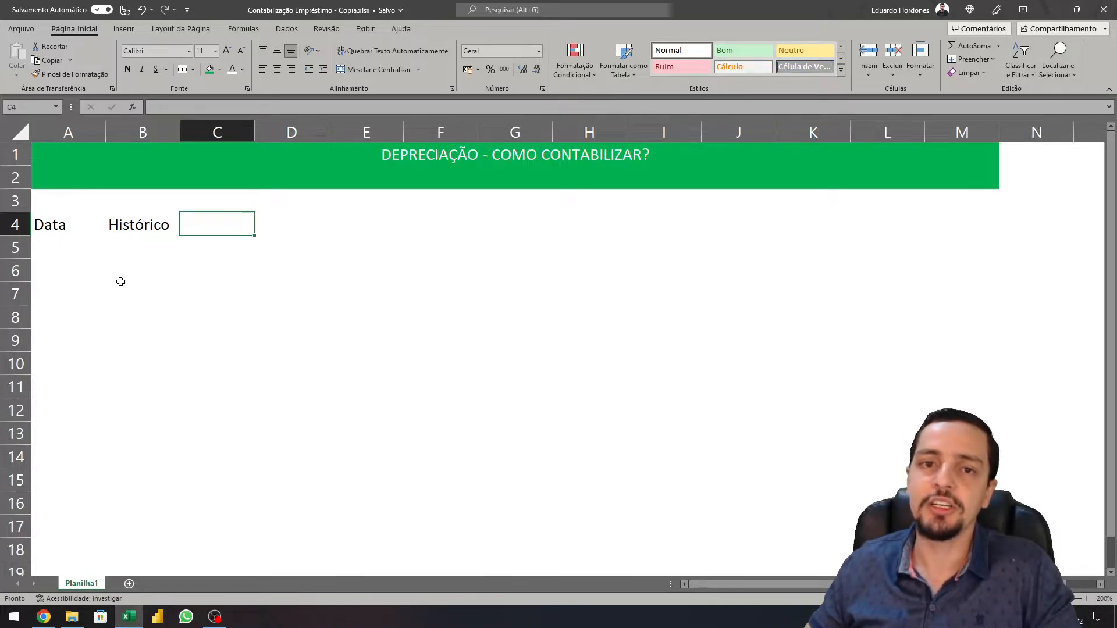
{"action": "type", "text": "Conta"}
{"action": "key", "text": "Tab"}
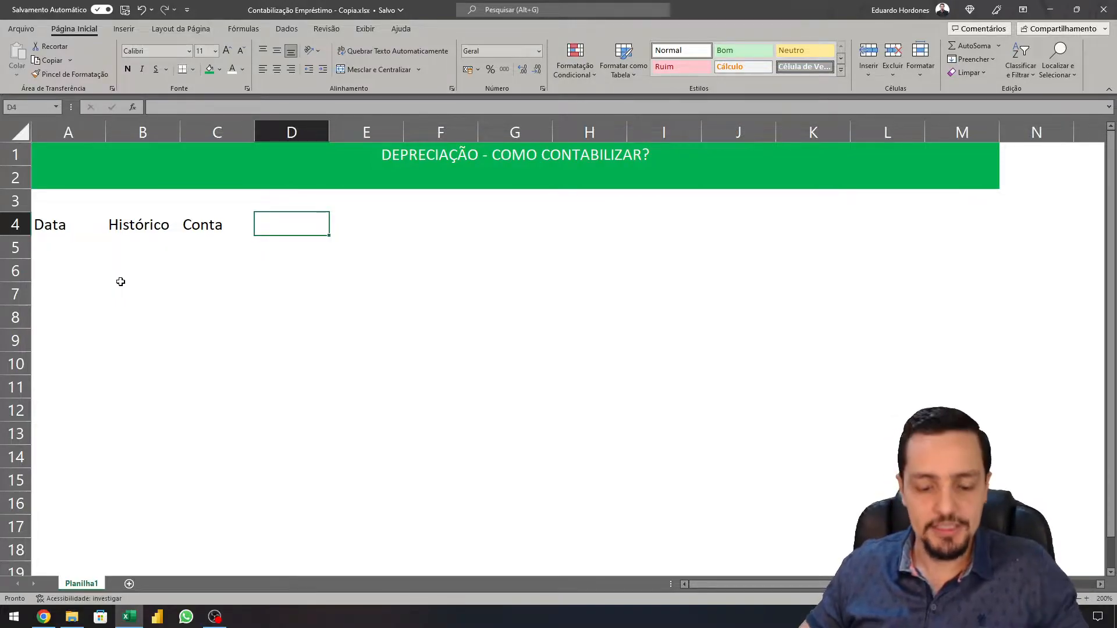
{"action": "type", "text": "Classificação"}
{"action": "key", "text": "Tab"}
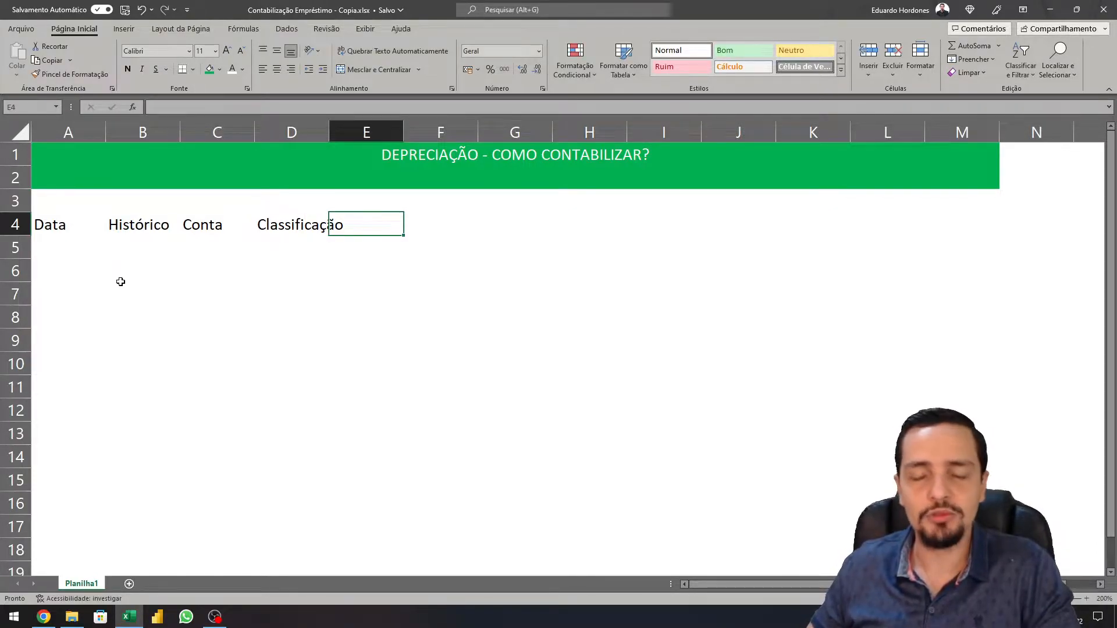
{"action": "type", "text": "Valor"}
{"action": "key", "text": "Return"}
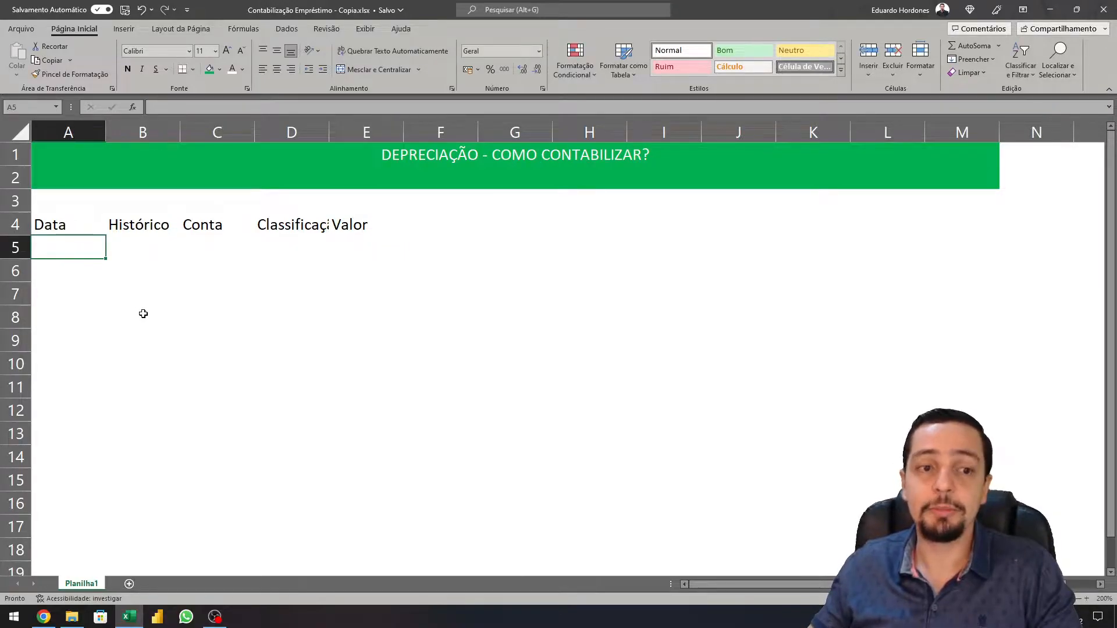
{"action": "double_click", "coordinate": [326, 131]}
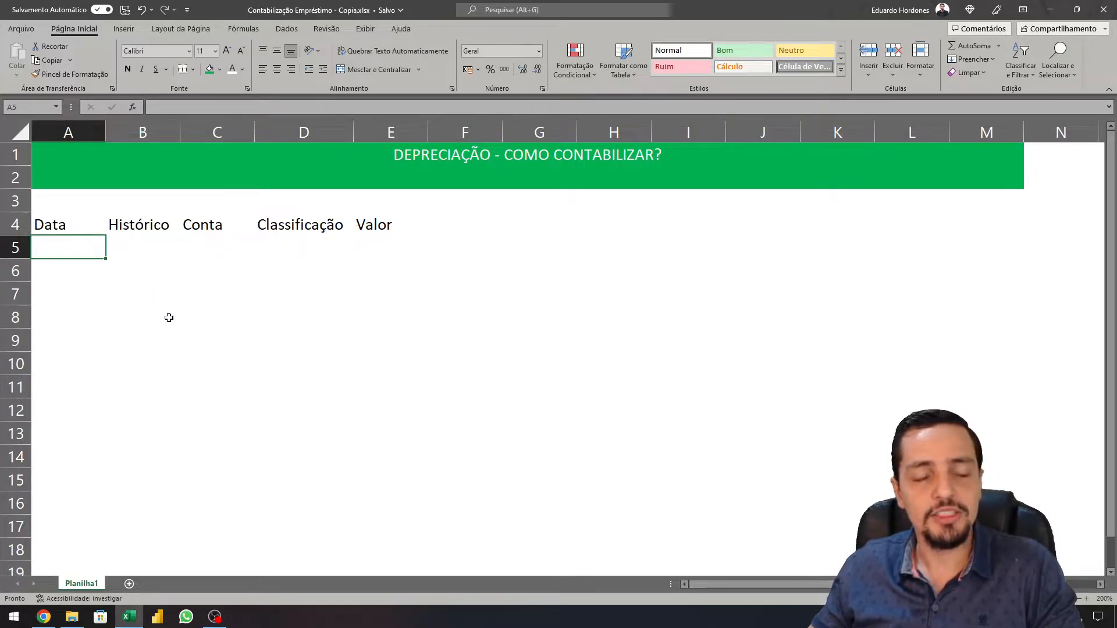
Enter the date 01/11/2022 in cell A5, under the Data header
{"action": "left_click", "coordinate": [84, 223]}
{"action": "left_click", "coordinate": [84, 248]}
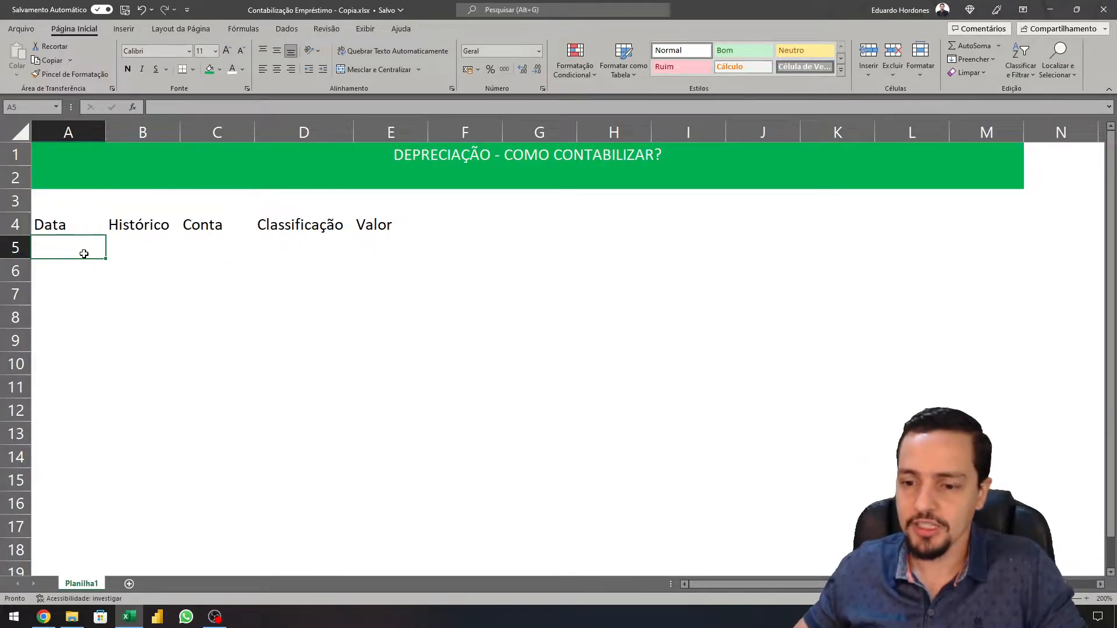
{"action": "type", "text": "01/11"}
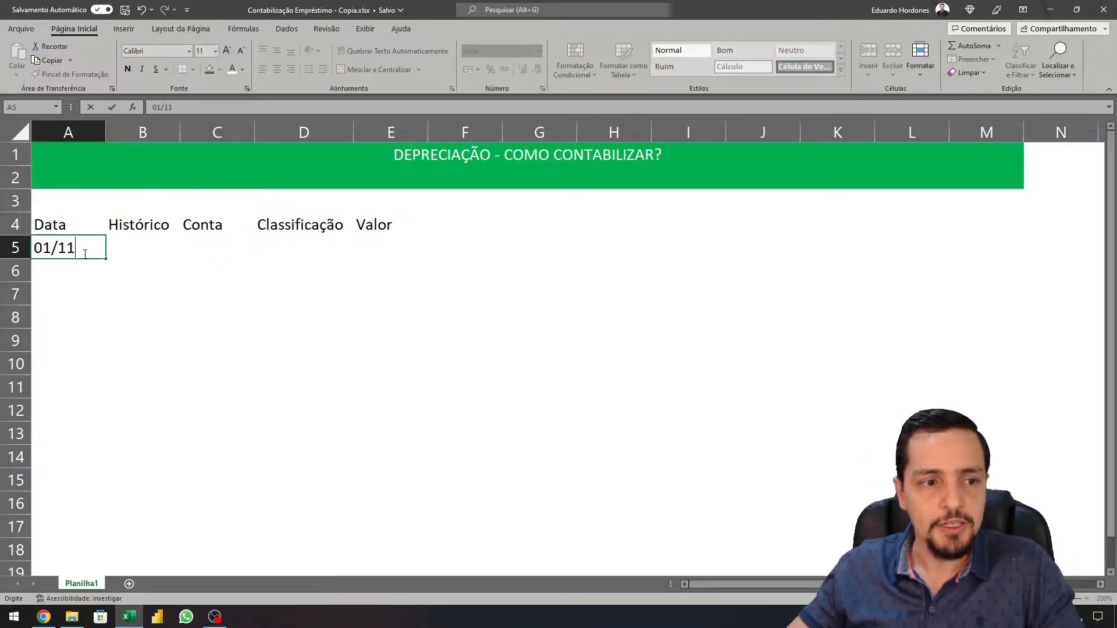
{"action": "type", "text": "/2022"}
{"action": "key", "text": "Tab"}
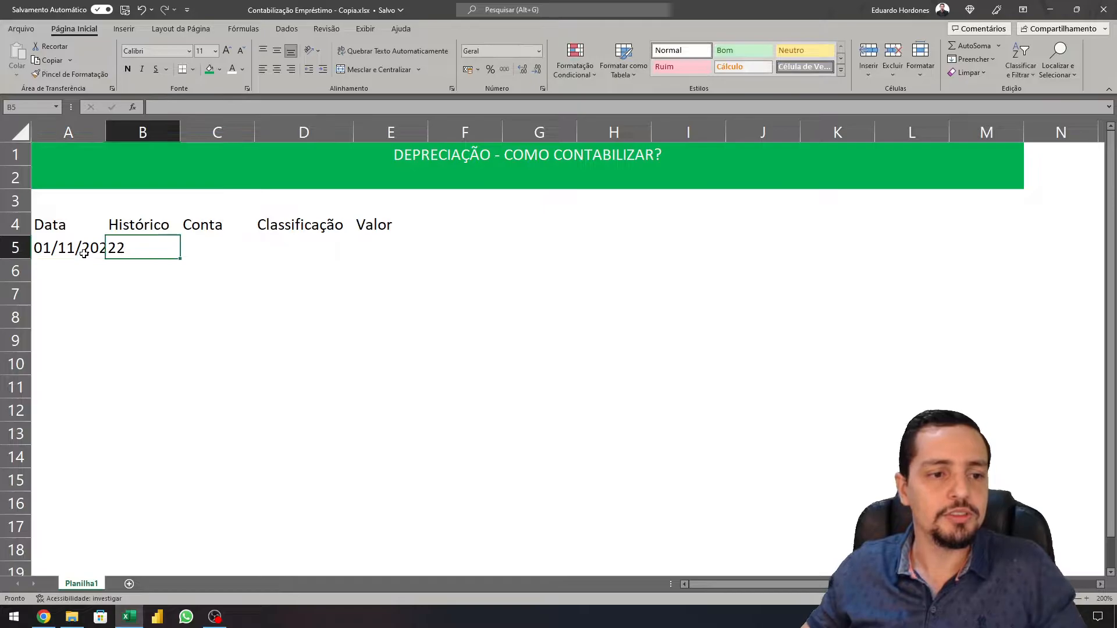
{"action": "key", "text": "Left"}
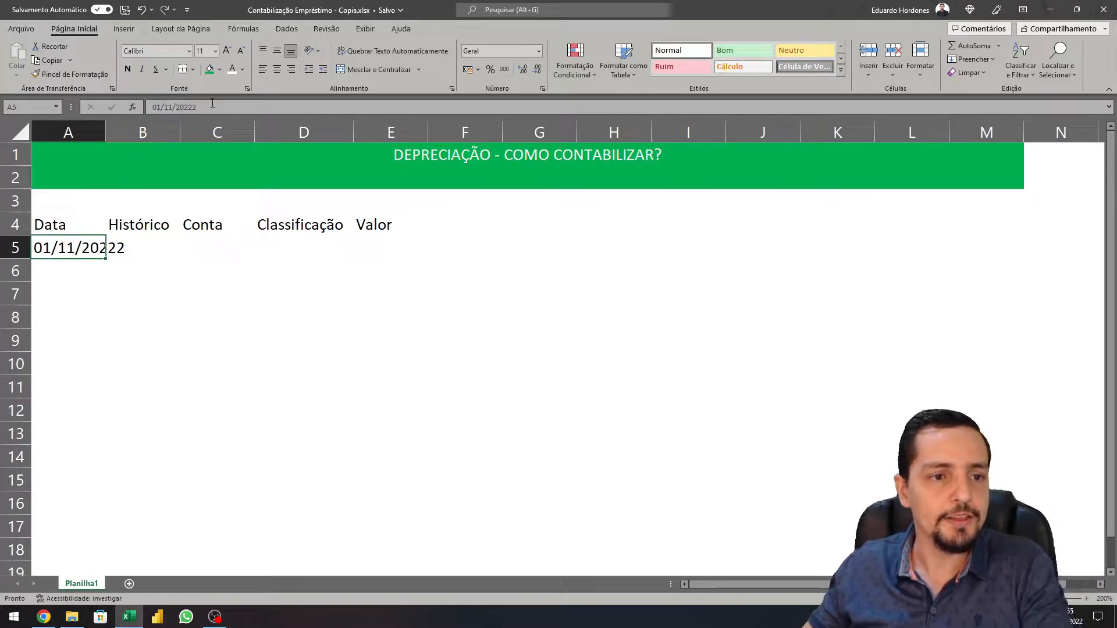
{"action": "left_click", "coordinate": [213, 107]}
{"action": "key", "text": "BackSpace"}
{"action": "type", "text": "2"}
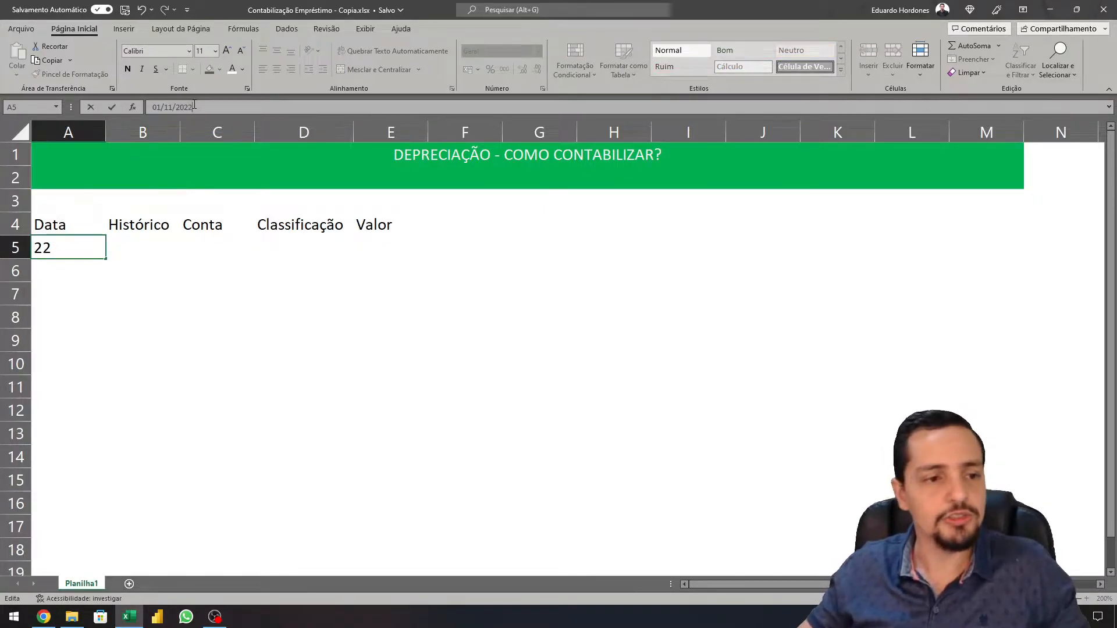
{"action": "key", "text": "Tab"}
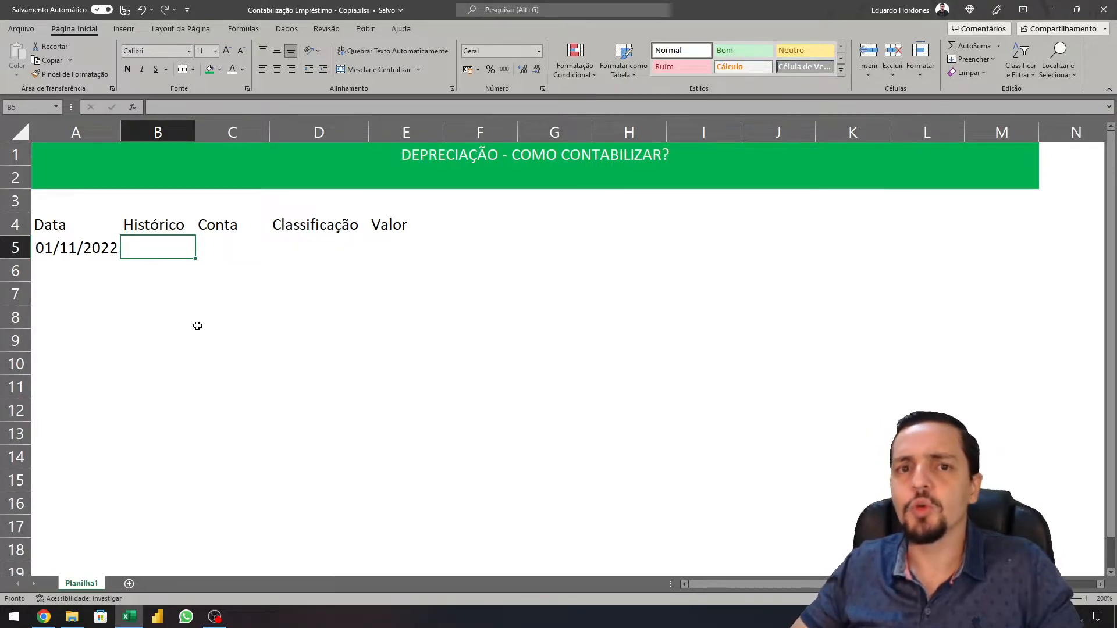
Enter "Compra Bem" as the Histórico in B5 and fit column B to the text
{"action": "type", "text": "Comp"}
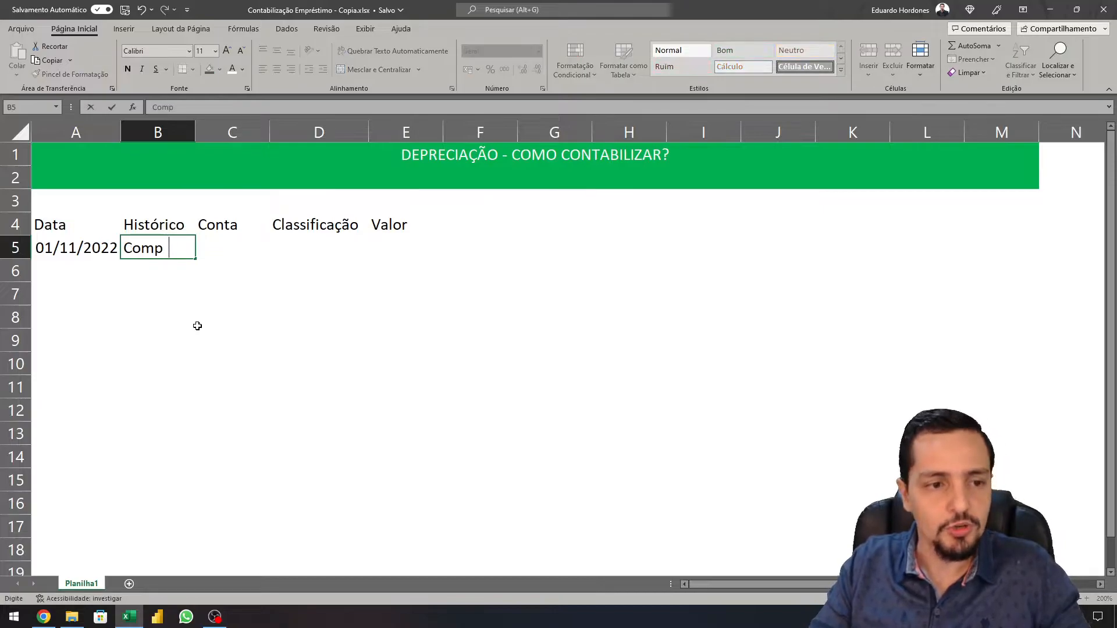
{"action": "type", "text": "ra Bem"}
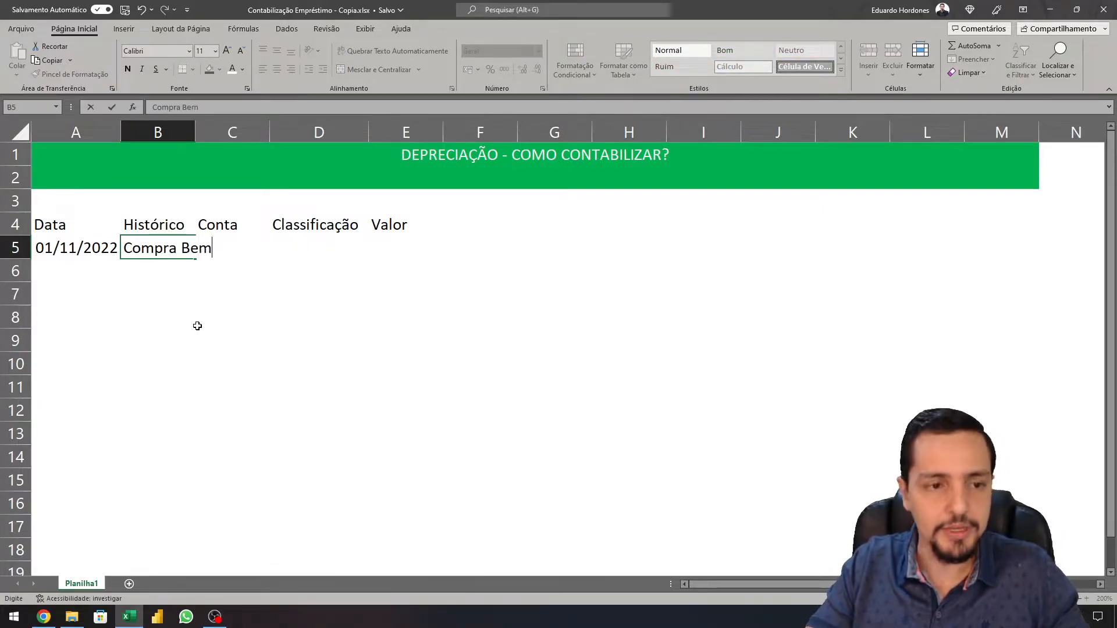
{"action": "key", "text": "Tab"}
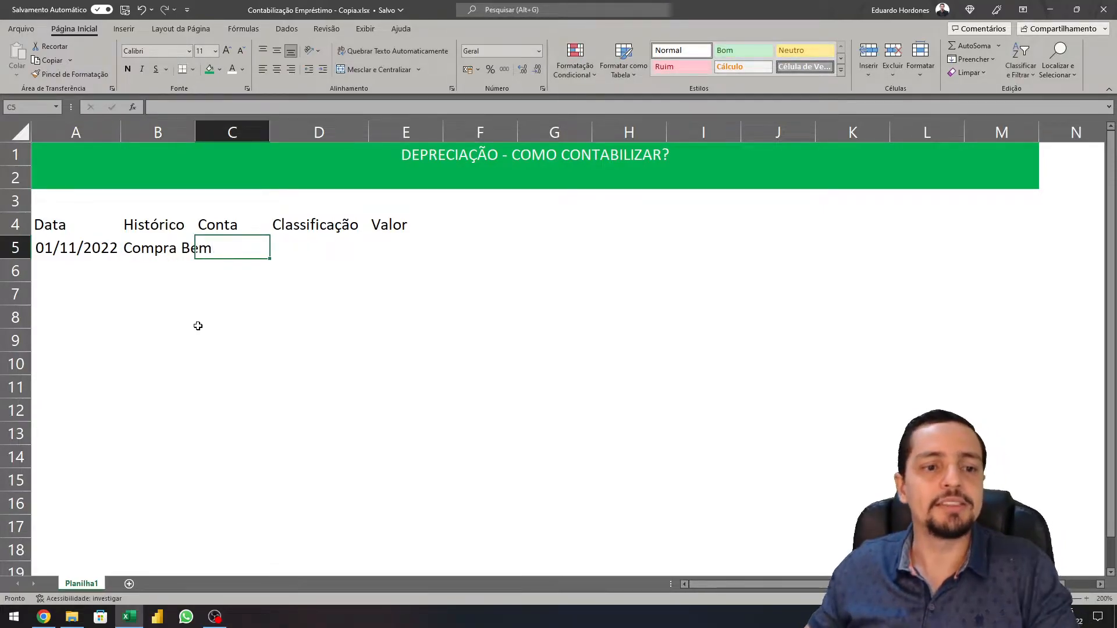
{"action": "double_click", "coordinate": [195, 133]}
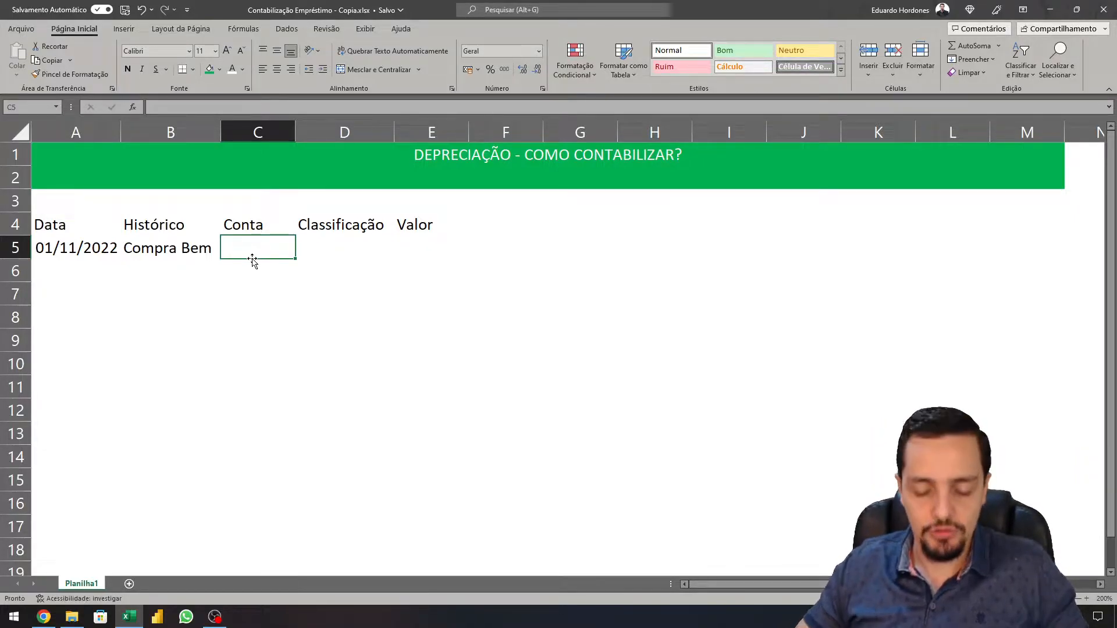
Enter "ANC - IMB" in C5 and move it to D5, under the Classificação header
{"action": "type", "text": "ANC - IMB"}
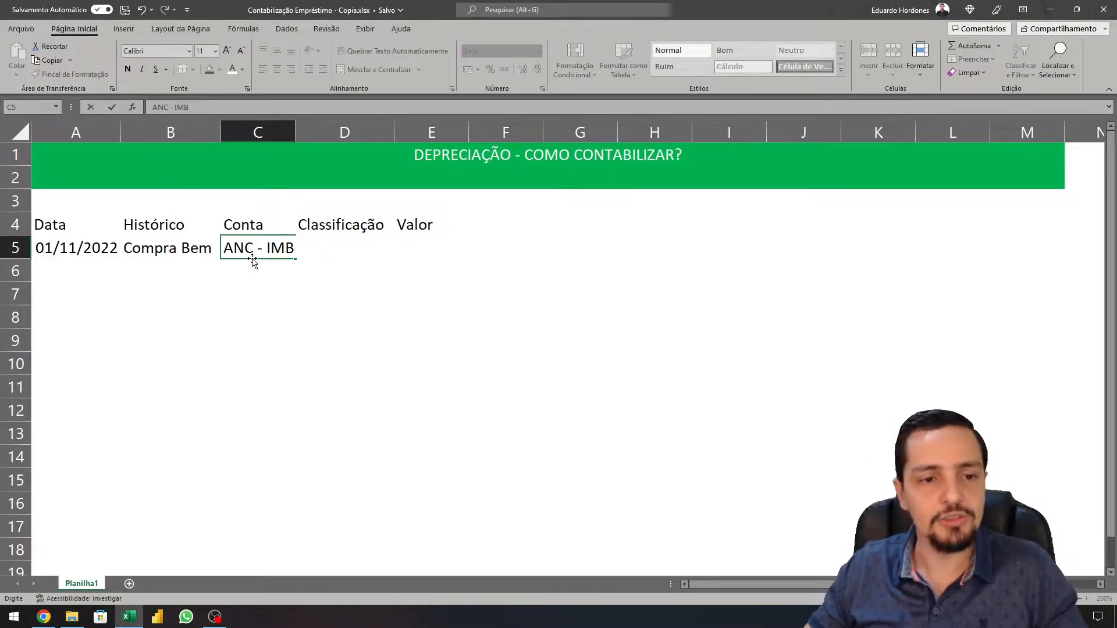
{"action": "key", "text": "Left"}
{"action": "key", "text": "Left"}
{"action": "key", "text": "Right"}
{"action": "key", "text": "Right"}
{"action": "key", "text": "ctrl+x"}
{"action": "key", "text": "Right"}
{"action": "key", "text": "ctrl+v"}
{"action": "key", "text": "Left"}
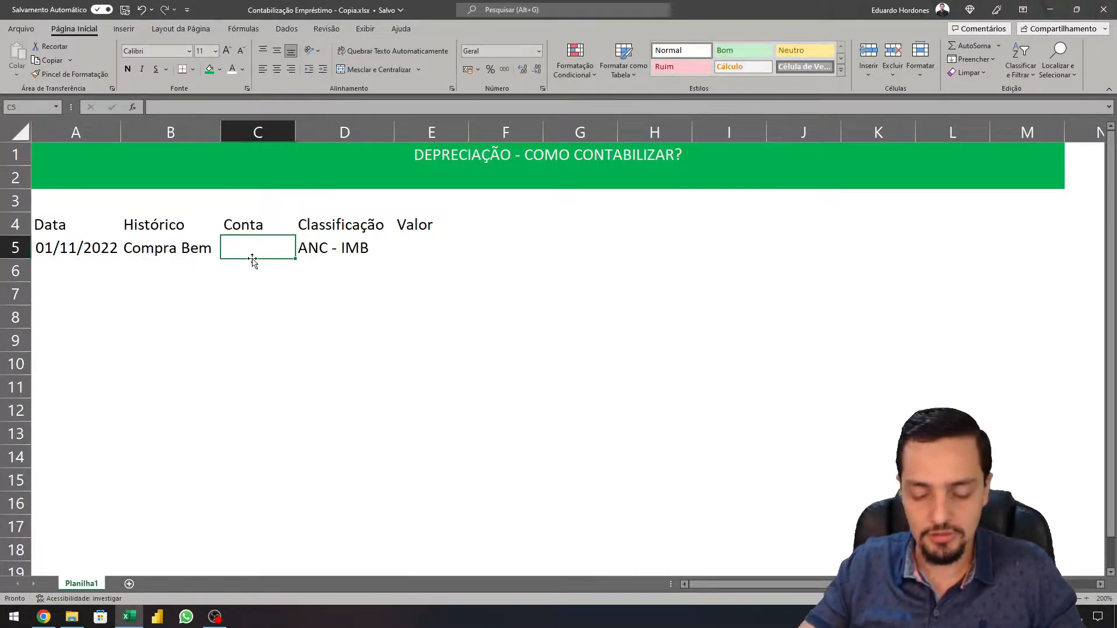
Enter "Imobilizado" as the Conta in C5 and fit column C to the text
{"action": "type", "text": "Imobilizado"}
{"action": "key", "text": "Right"}
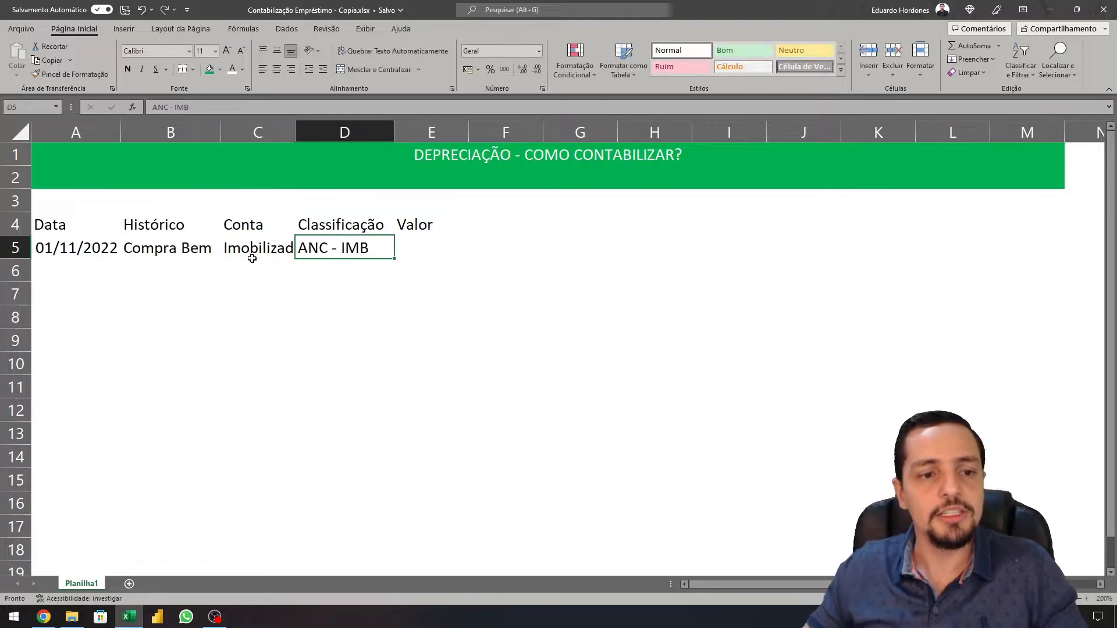
{"action": "double_click", "coordinate": [295, 132]}
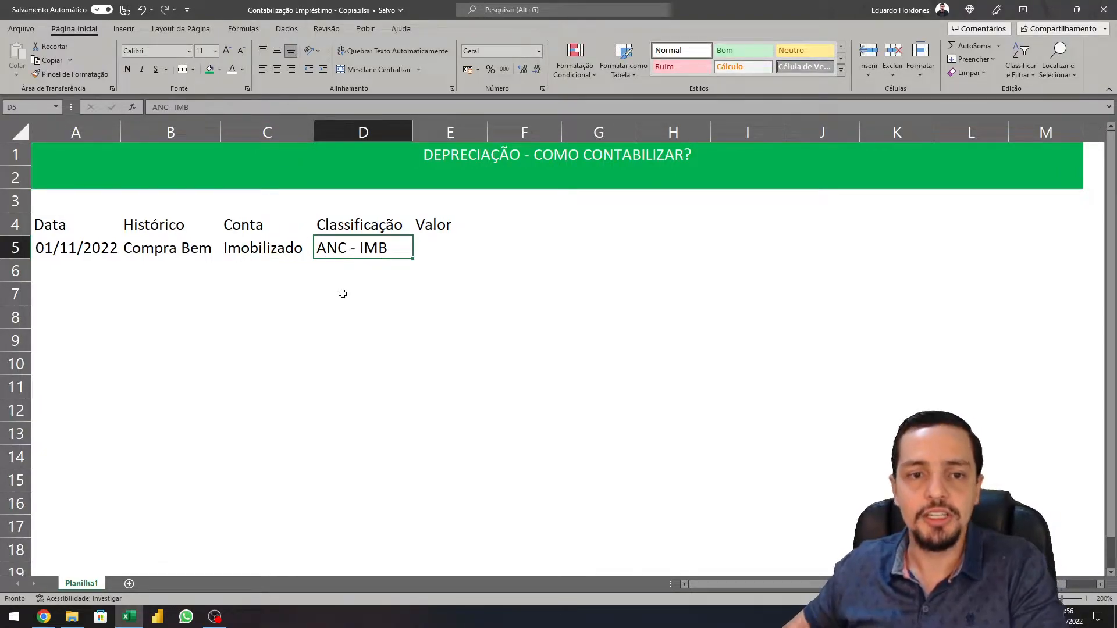
Enter 120000 as the Valor in E5 and apply the R$ accounting number format
{"action": "left_click", "coordinate": [433, 246]}
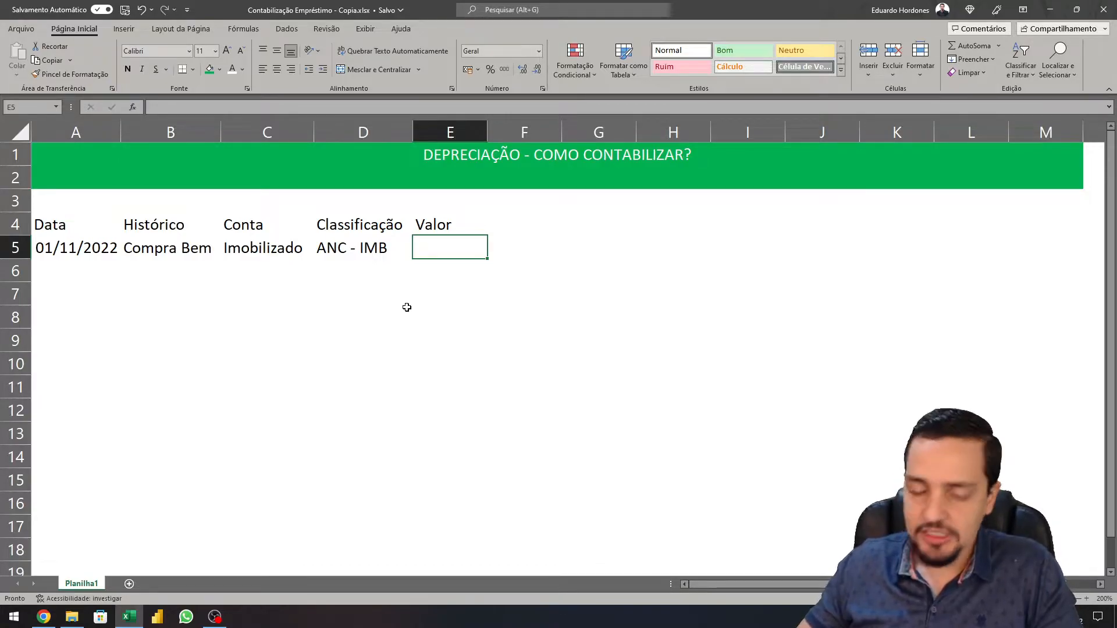
{"action": "type", "text": "12000"}
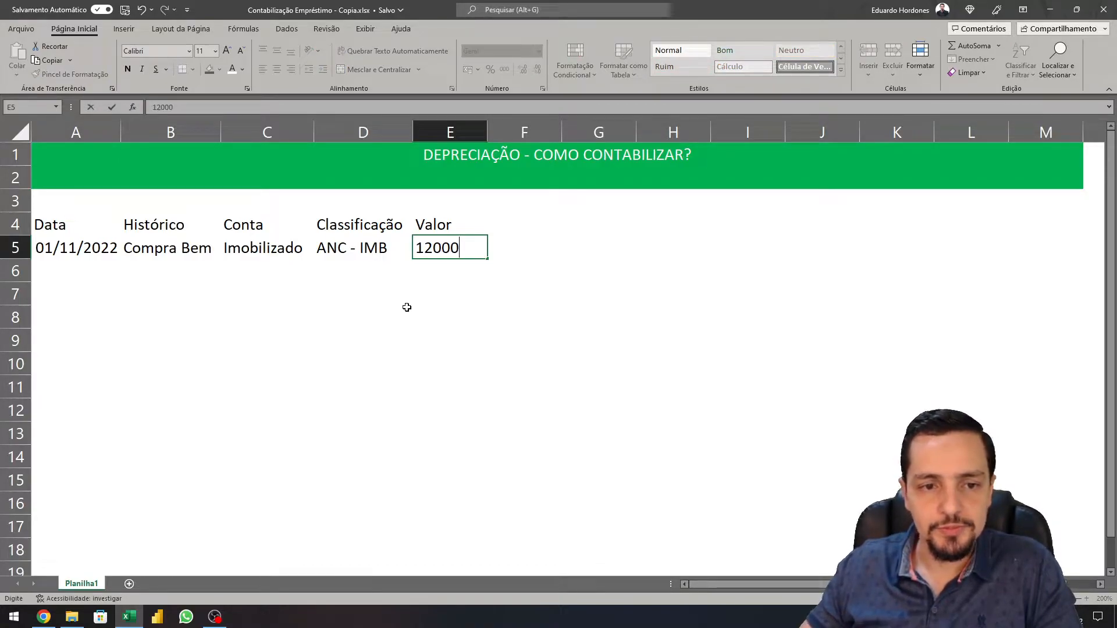
{"action": "type", "text": "0"}
{"action": "key", "text": "Return"}
{"action": "key", "text": "Up"}
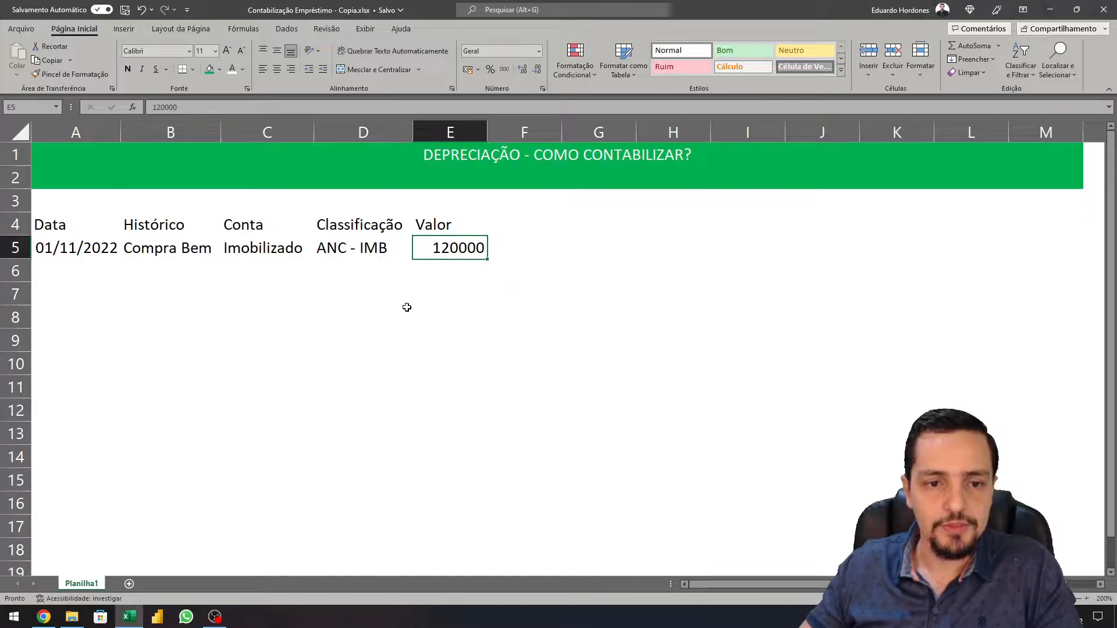
{"action": "left_click", "coordinate": [467, 69]}
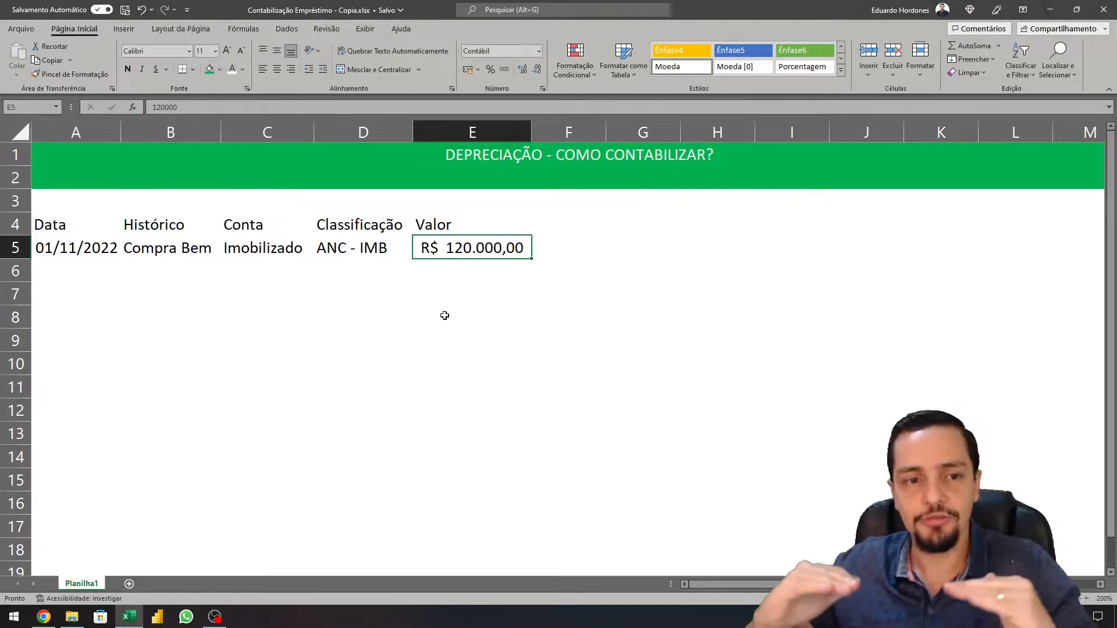
Replace the Conta in C5 with "Equipamento" and fit column C to the text
{"action": "key", "text": "Left"}
{"action": "key", "text": "Left"}
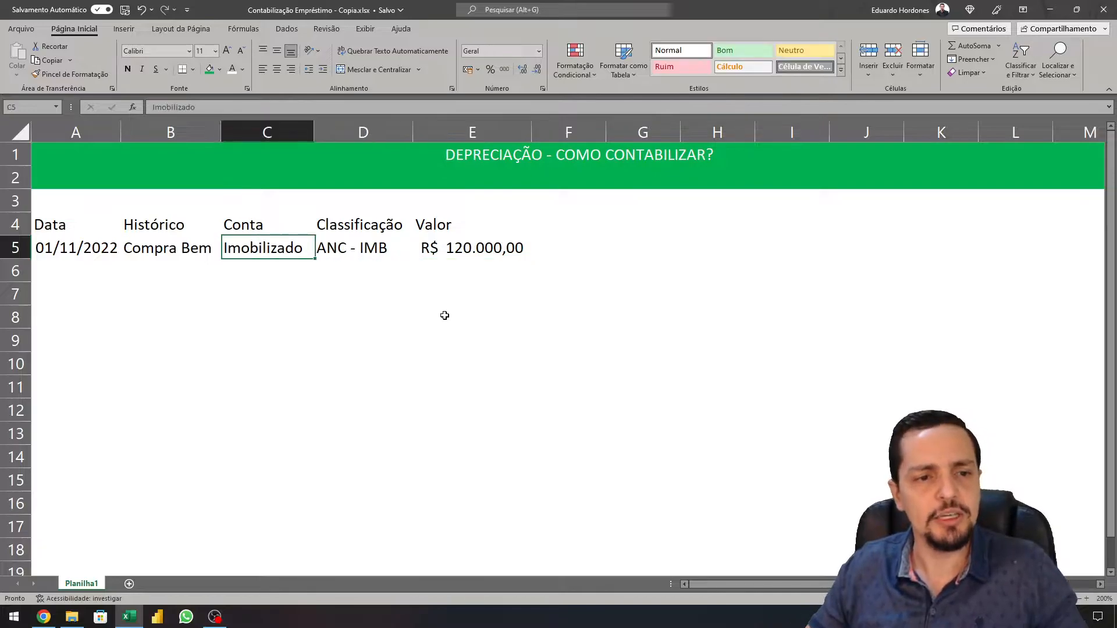
{"action": "type", "text": "Equipamento"}
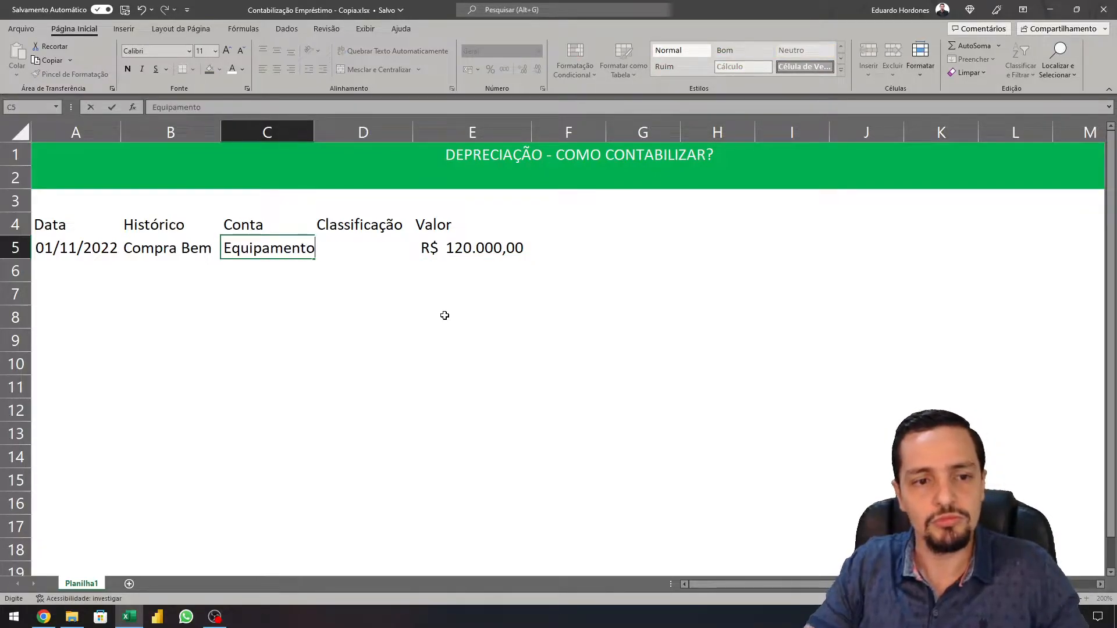
{"action": "key", "text": "Return"}
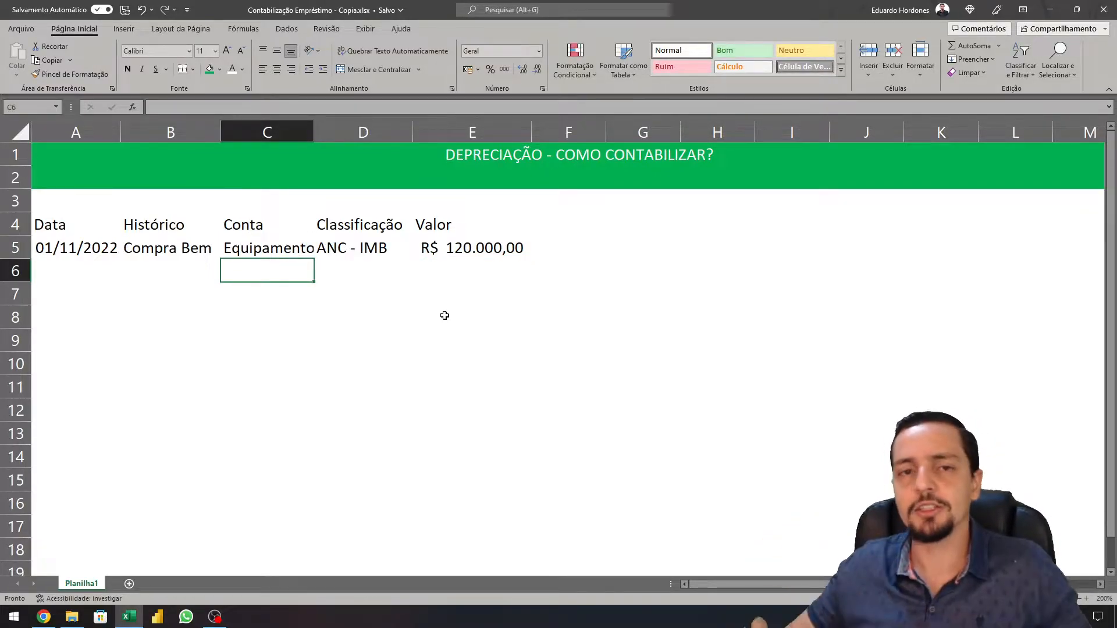
{"action": "double_click", "coordinate": [315, 132]}
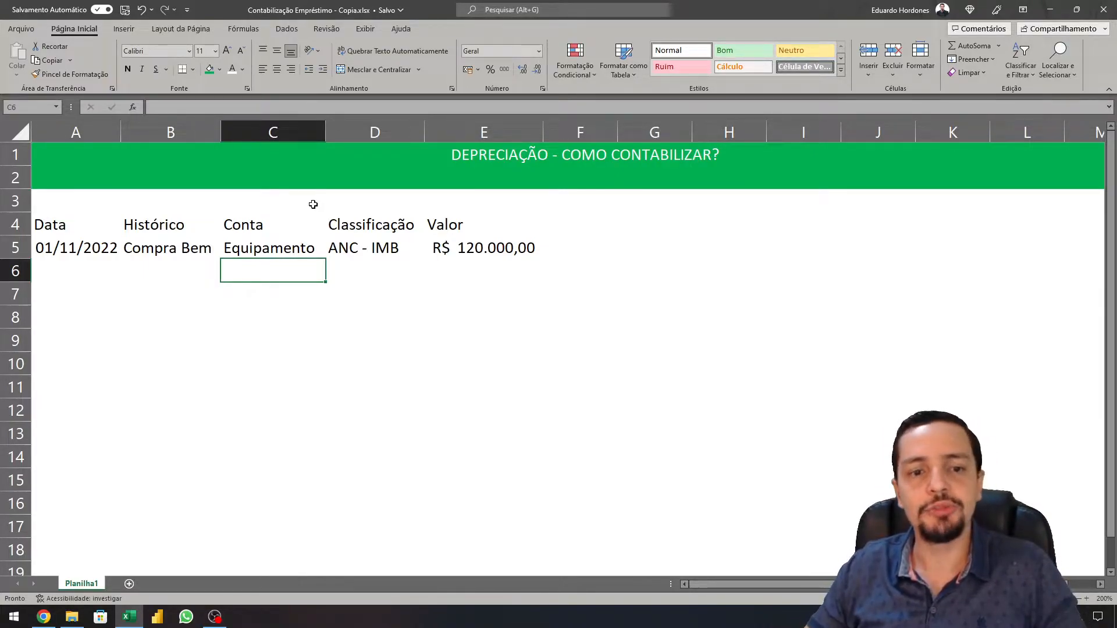
Copy the date and the Histórico entry from row 5 into A6 and B6
{"action": "key", "text": "Left"}
{"action": "key", "text": "Left"}
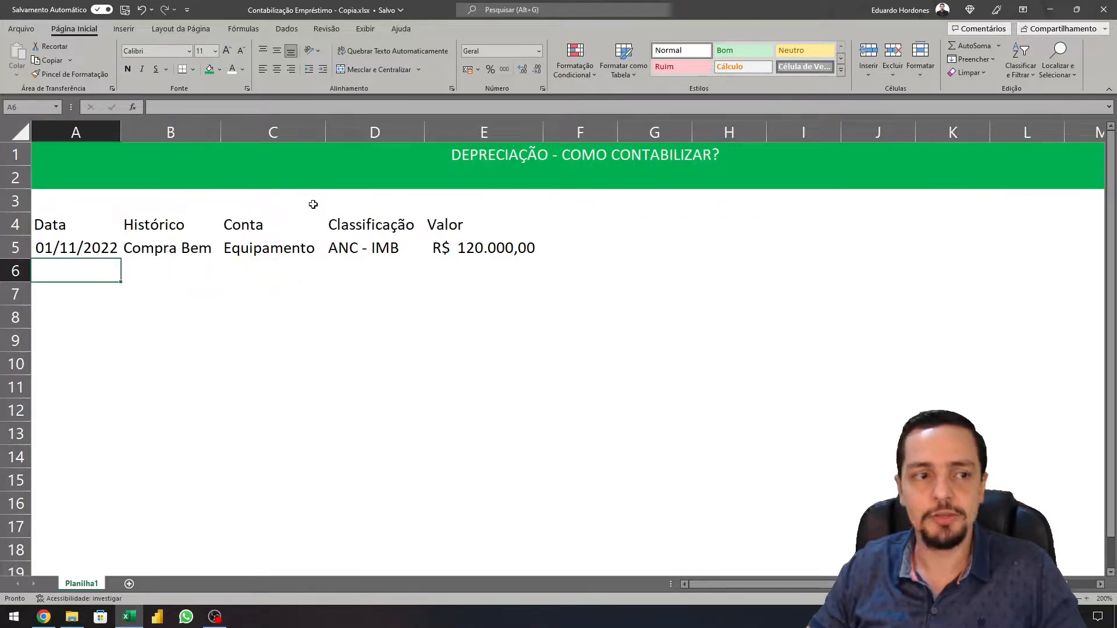
{"action": "key", "text": "Up"}
{"action": "key", "text": "ctrl+c"}
{"action": "key", "text": "Down"}
{"action": "key", "text": "Return"}
{"action": "key", "text": "Right"}
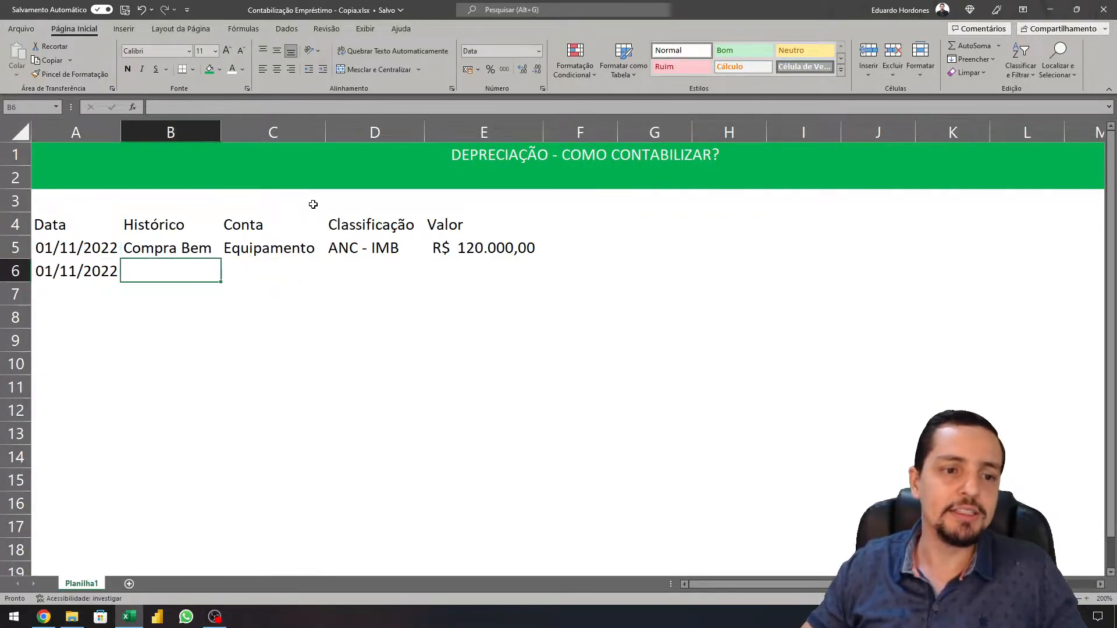
{"action": "key", "text": "Up"}
{"action": "key", "text": "ctrl+c"}
{"action": "key", "text": "Down"}
{"action": "key", "text": "Return"}
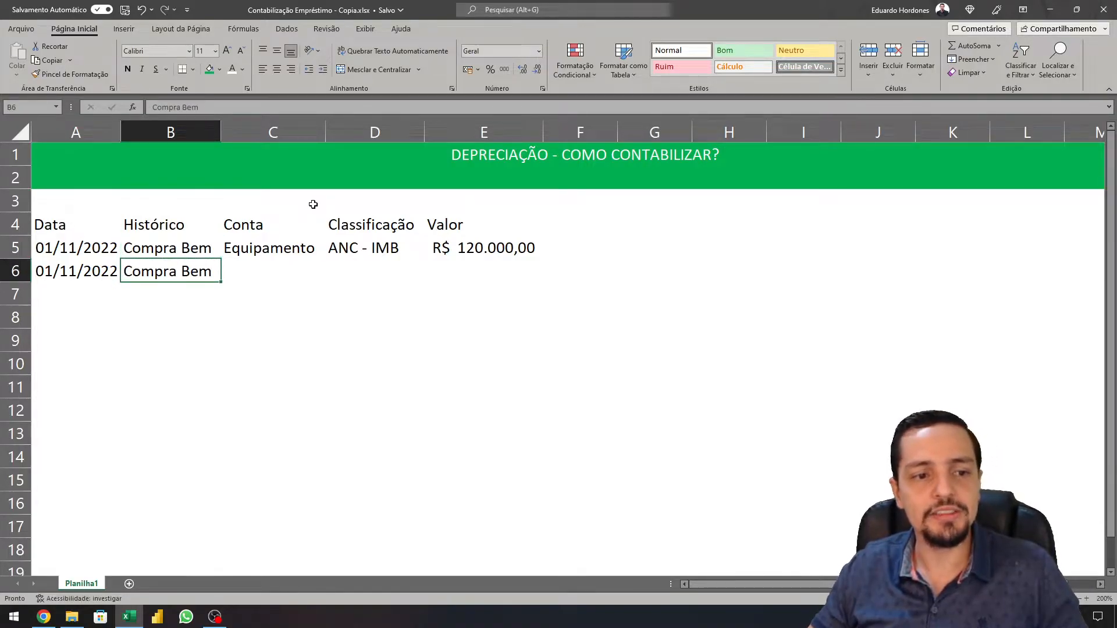
Enter "Contas a Pagar" as the Conta in C6 and "PC" as its Classificação in D6
{"action": "key", "text": "Right"}
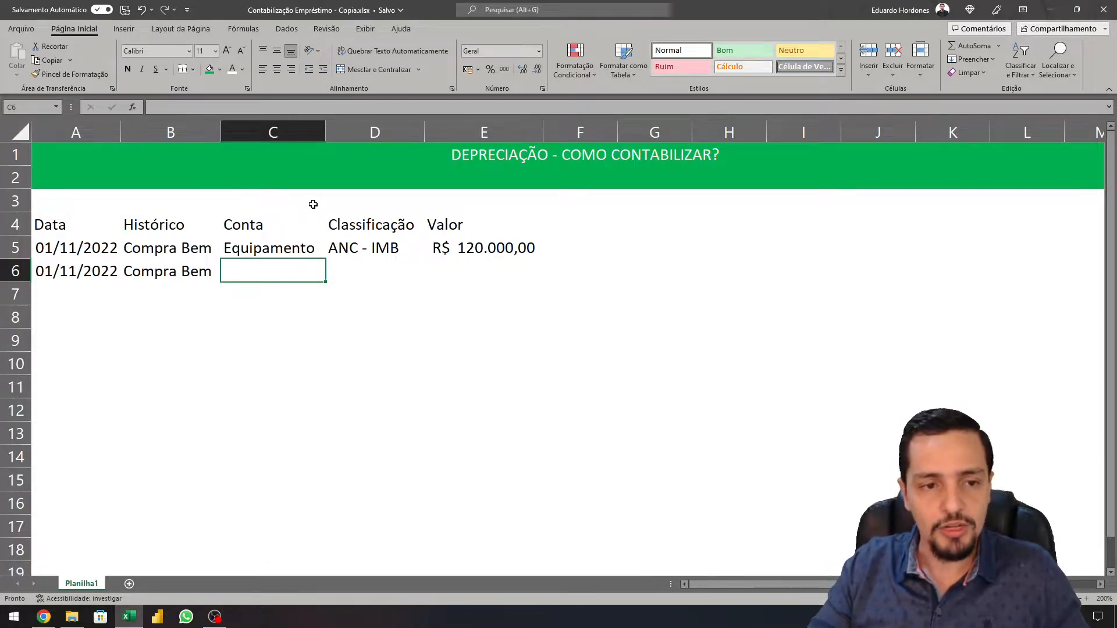
{"action": "type", "text": "Contas a Pagar"}
{"action": "key", "text": "Tab"}
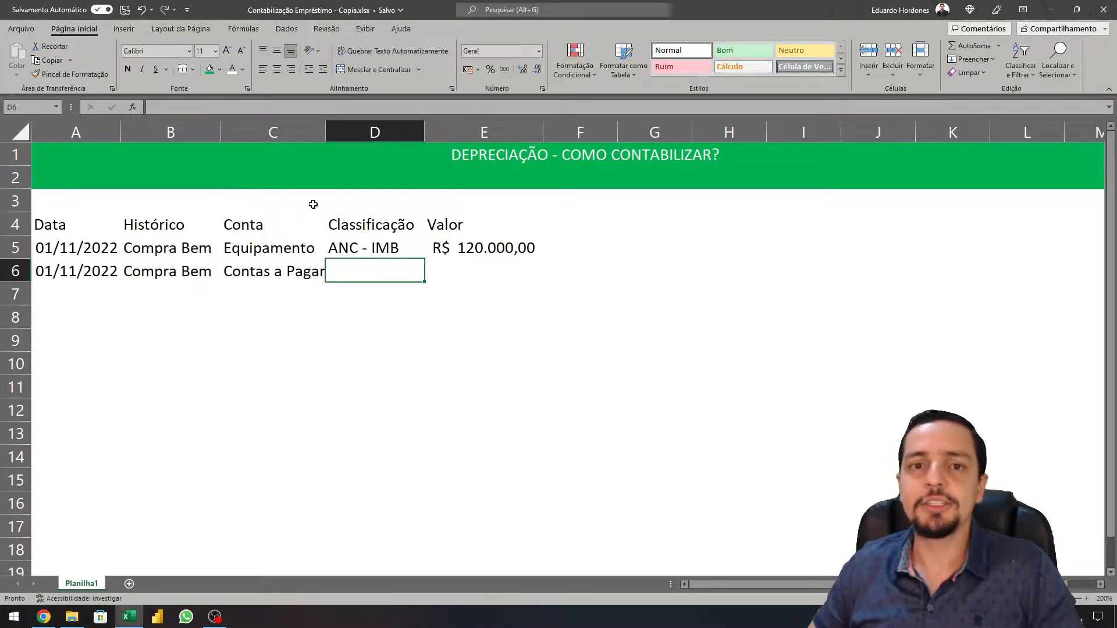
{"action": "type", "text": "PC"}
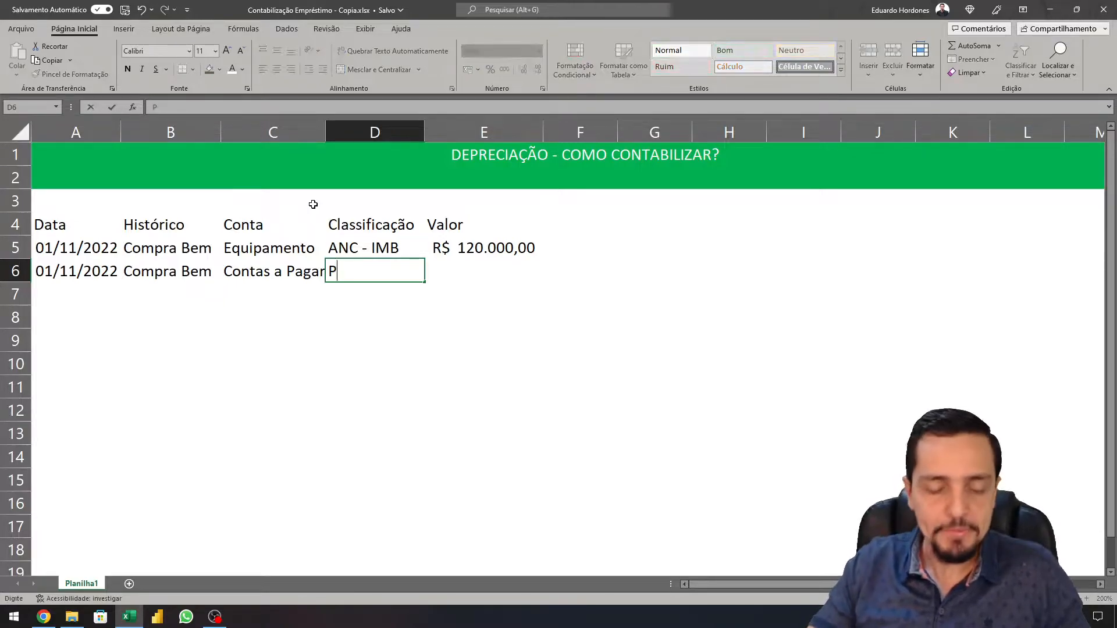
{"action": "key", "text": "Tab"}
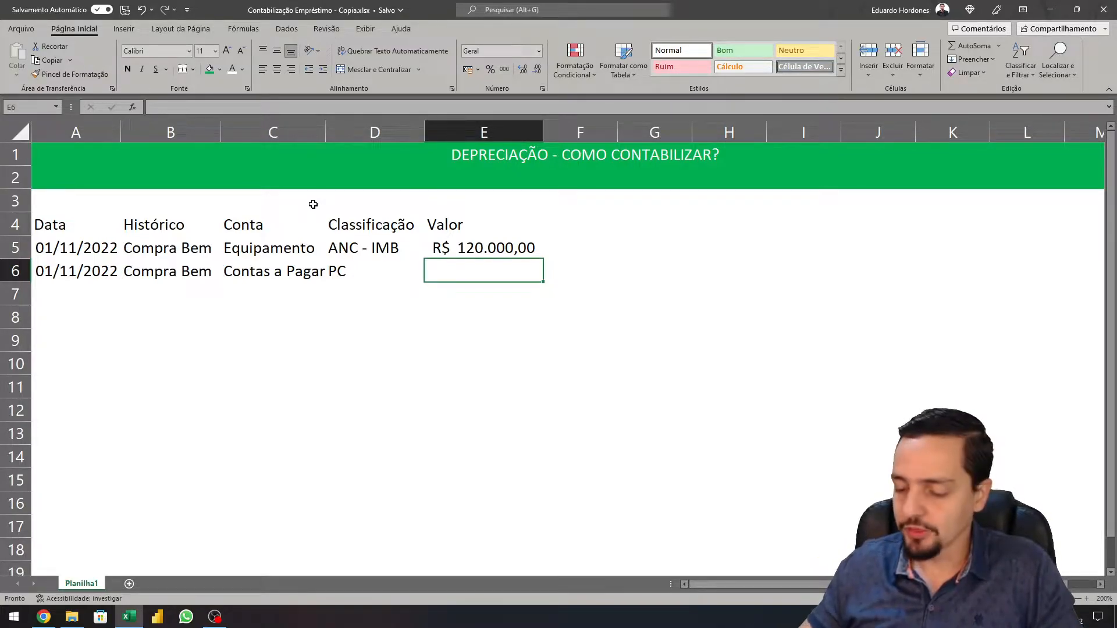
Enter -120000 as the Valor in E6 and copy the accounting number format of E5 onto it
{"action": "type", "text": "-12000"}
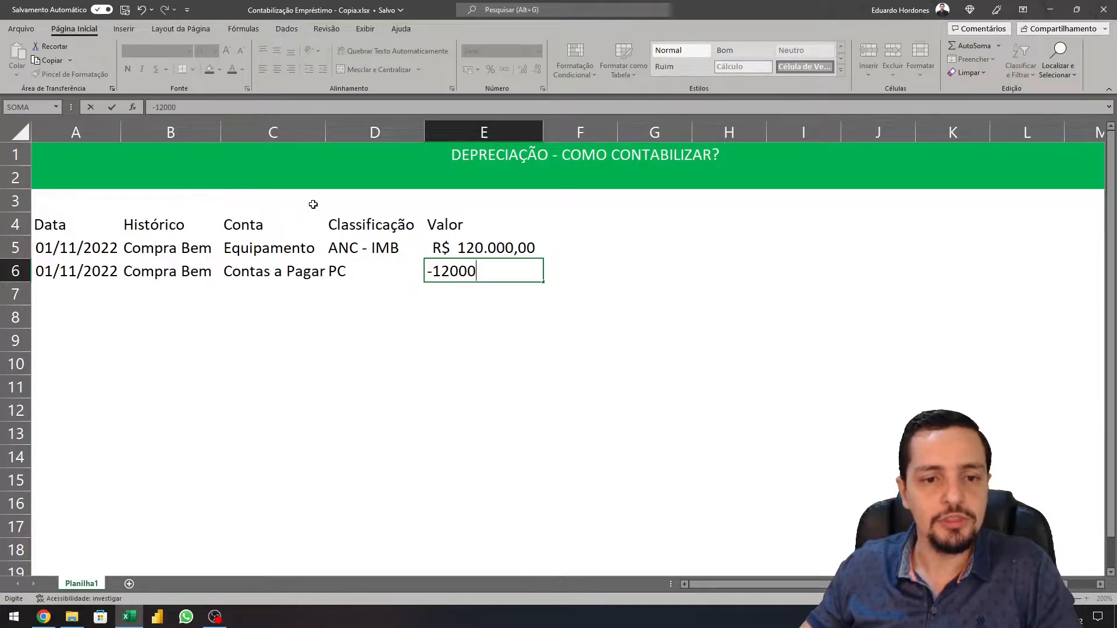
{"action": "type", "text": "0"}
{"action": "key", "text": "Return"}
{"action": "key", "text": "Up"}
{"action": "key", "text": "Right"}
{"action": "key", "text": "Right"}
{"action": "key", "text": "Up"}
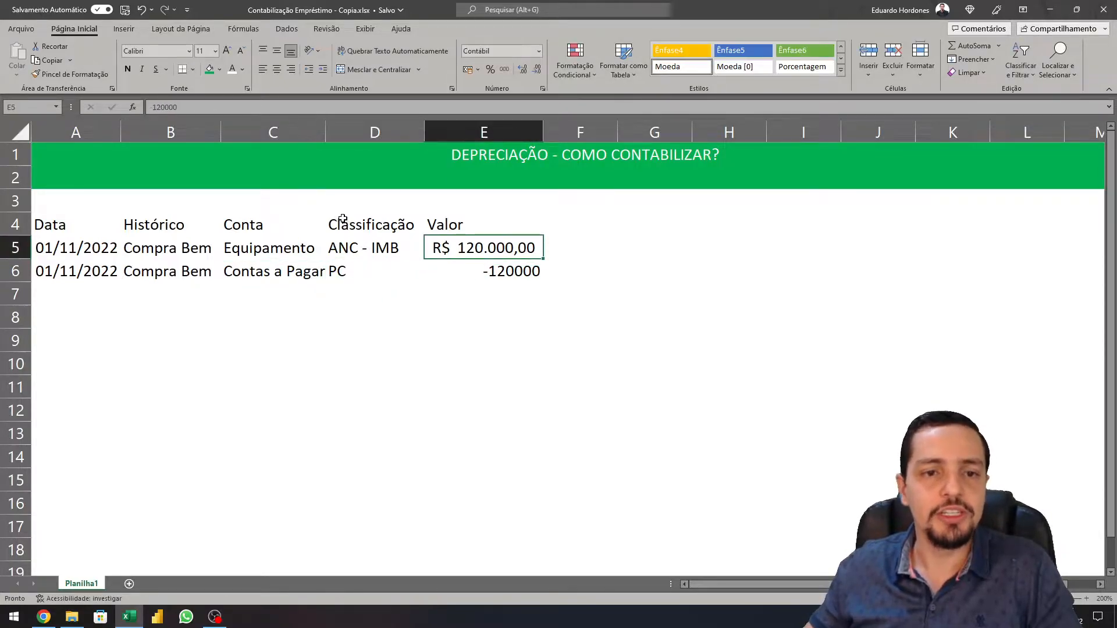
{"action": "key", "text": "Down"}
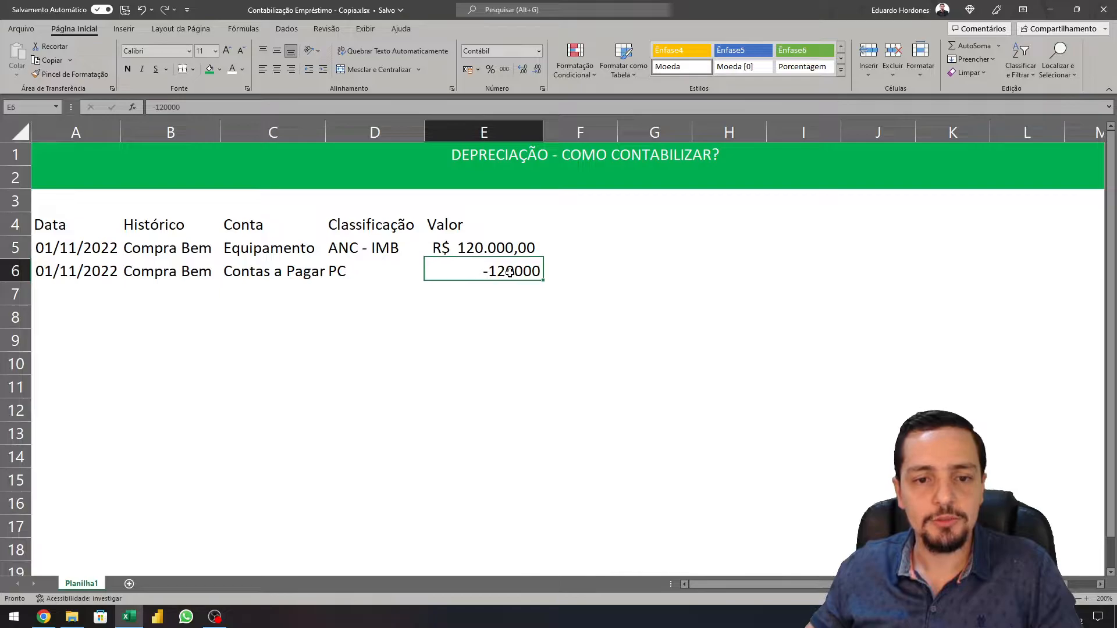
{"action": "left_click", "coordinate": [482, 236]}
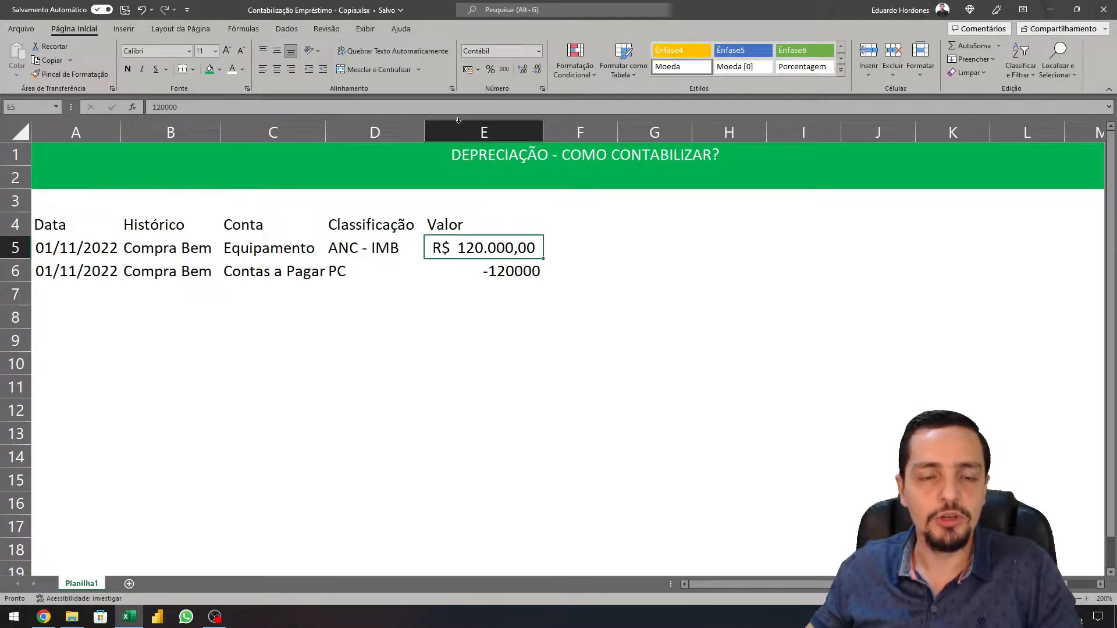
{"action": "left_click", "coordinate": [58, 75]}
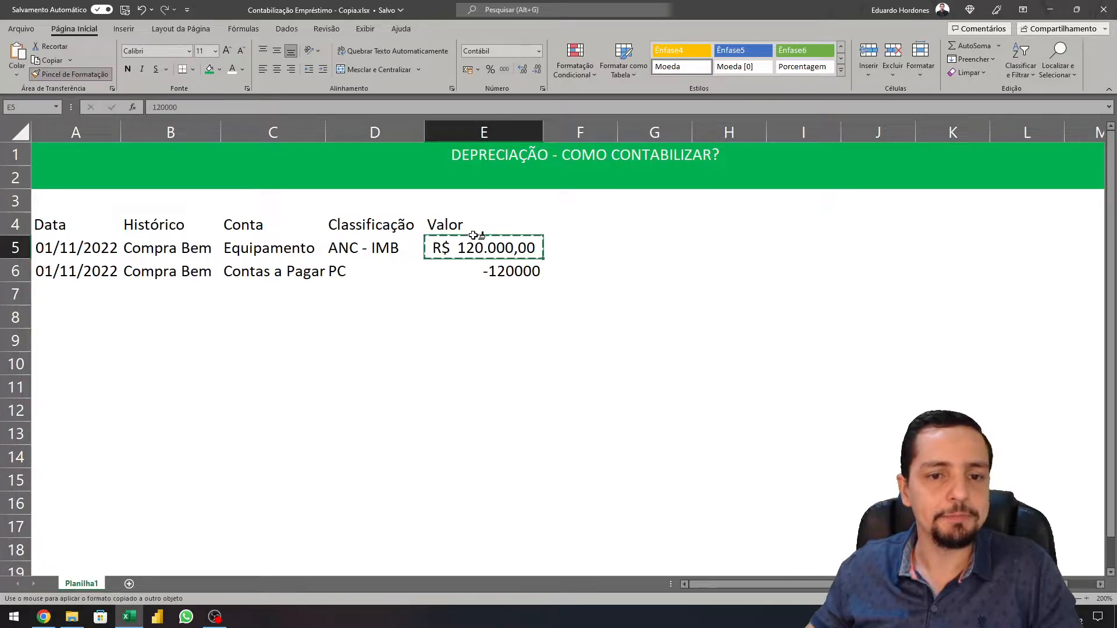
{"action": "left_click", "coordinate": [511, 271]}
Convert the entries in A4:E6 into a table that uses row 4 as its headers
{"action": "left_click", "coordinate": [66, 230]}
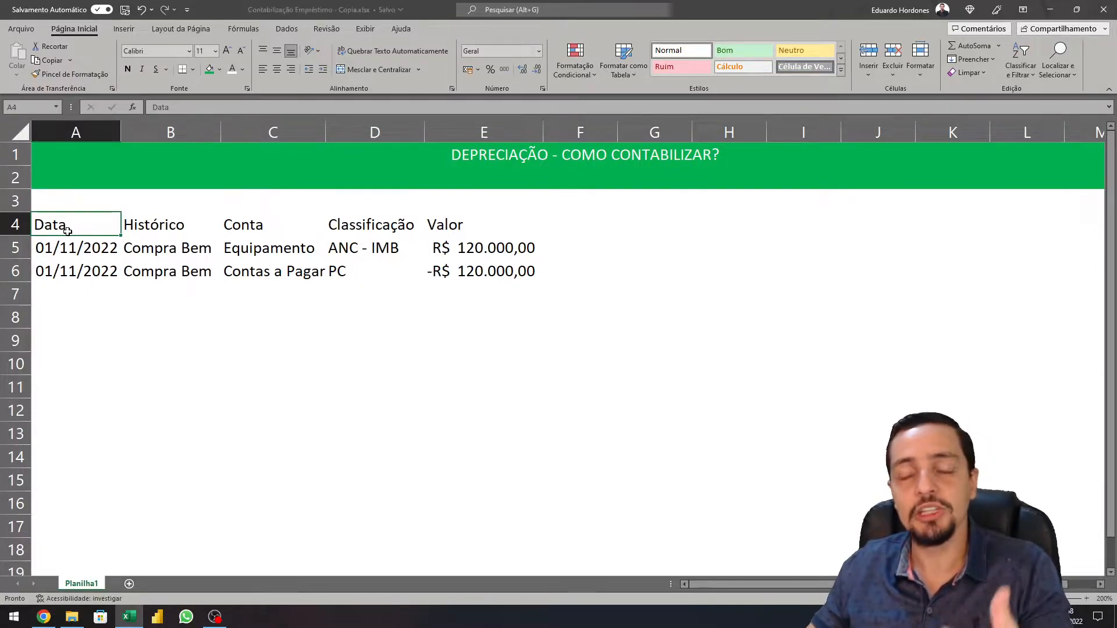
{"action": "left_click", "coordinate": [122, 30]}
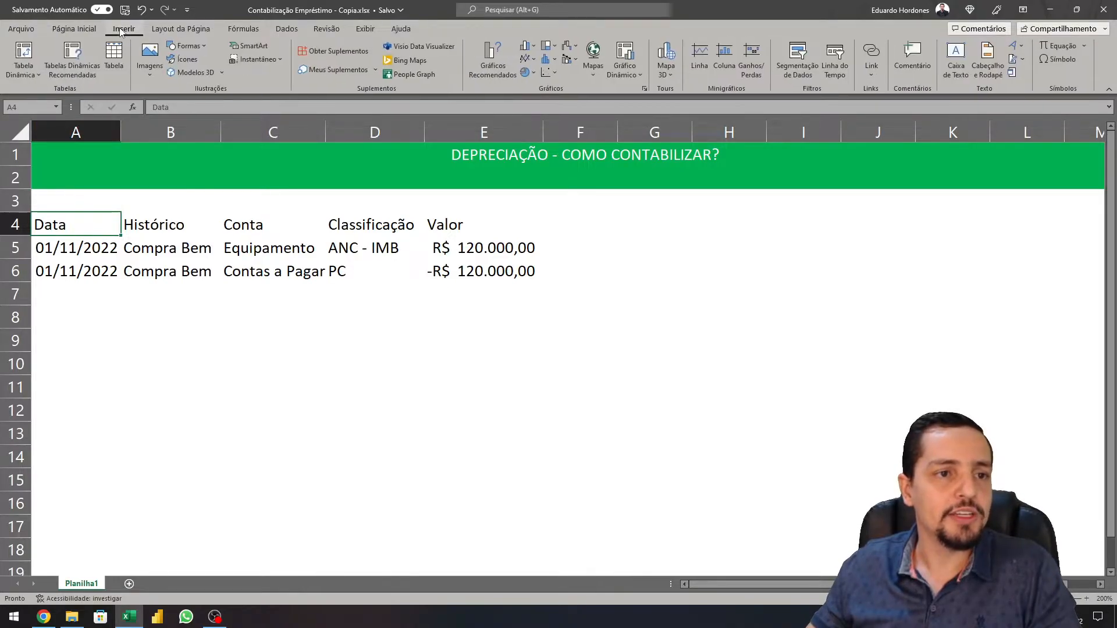
{"action": "left_click", "coordinate": [115, 67]}
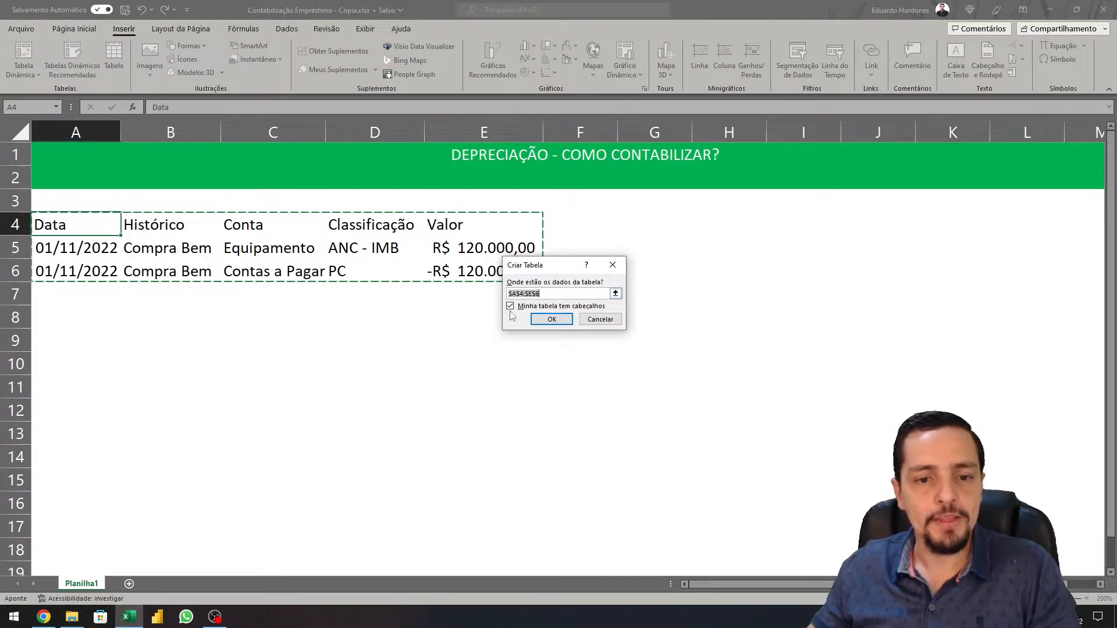
{"action": "left_click", "coordinate": [550, 320]}
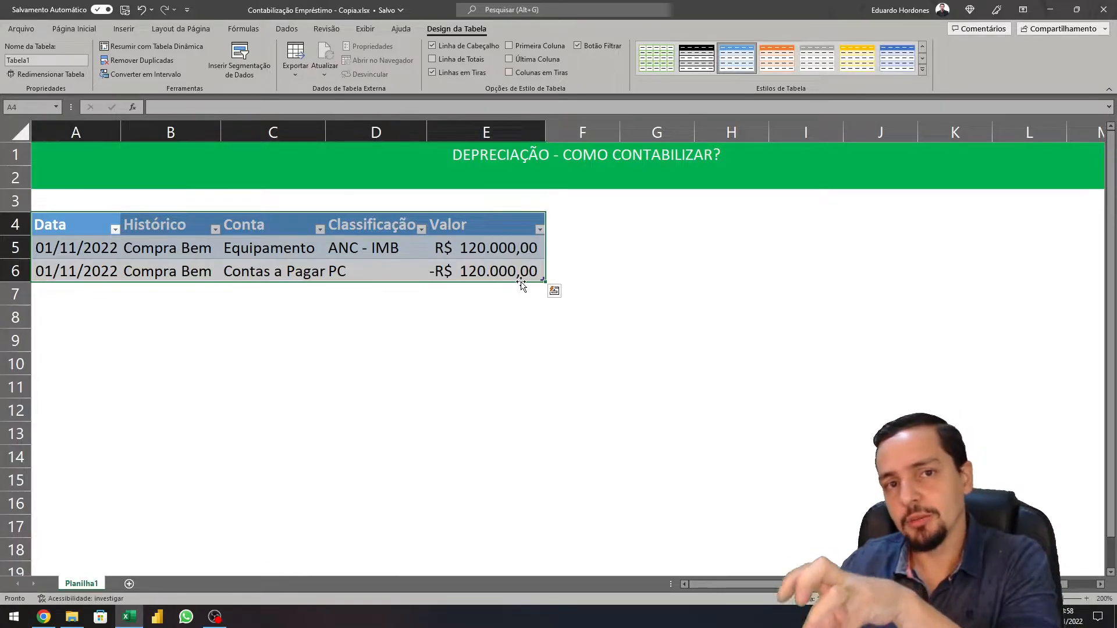
{"action": "left_click", "coordinate": [54, 293]}
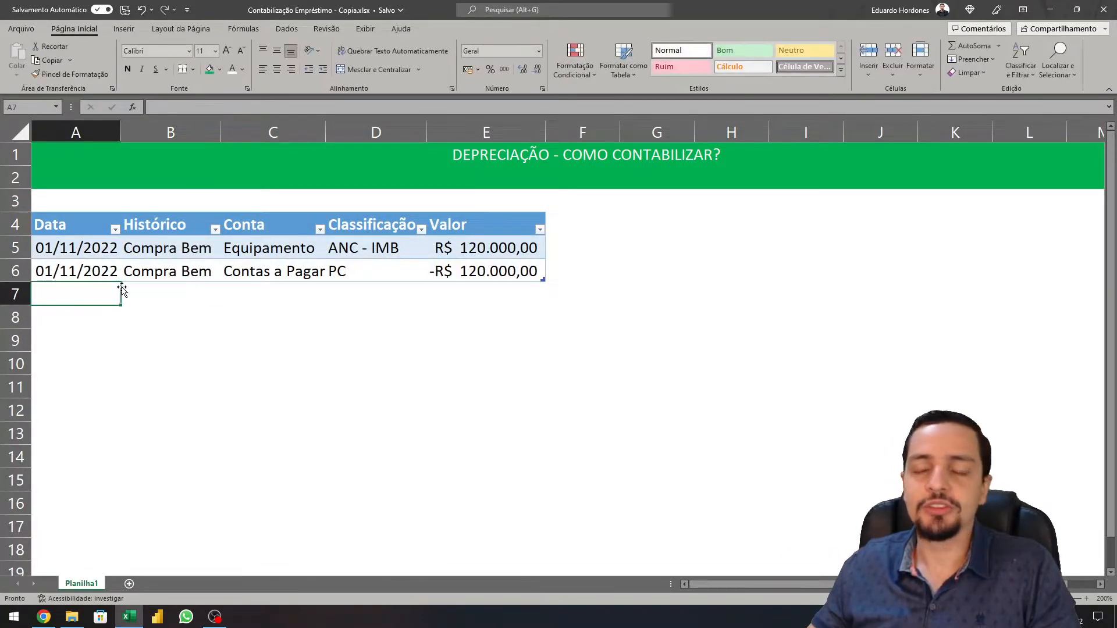
Rename the sheet holding the entries table as "Lançamentos"
{"action": "left_click", "coordinate": [68, 232]}
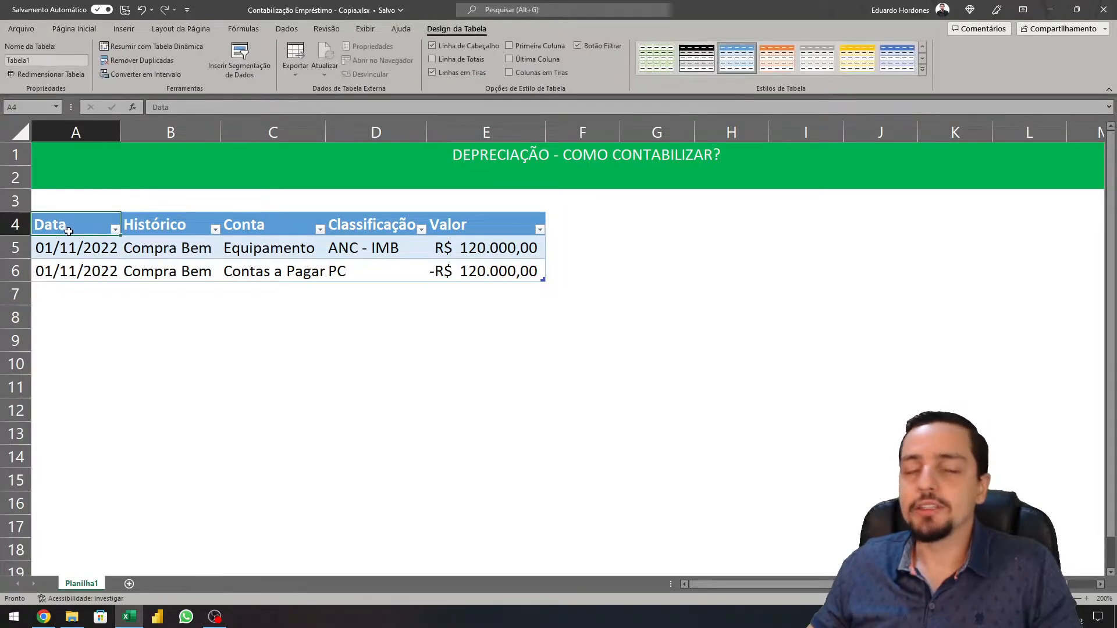
{"action": "double_click", "coordinate": [92, 583]}
{"action": "type", "text": "Lançamentos"}
{"action": "key", "text": "Return"}
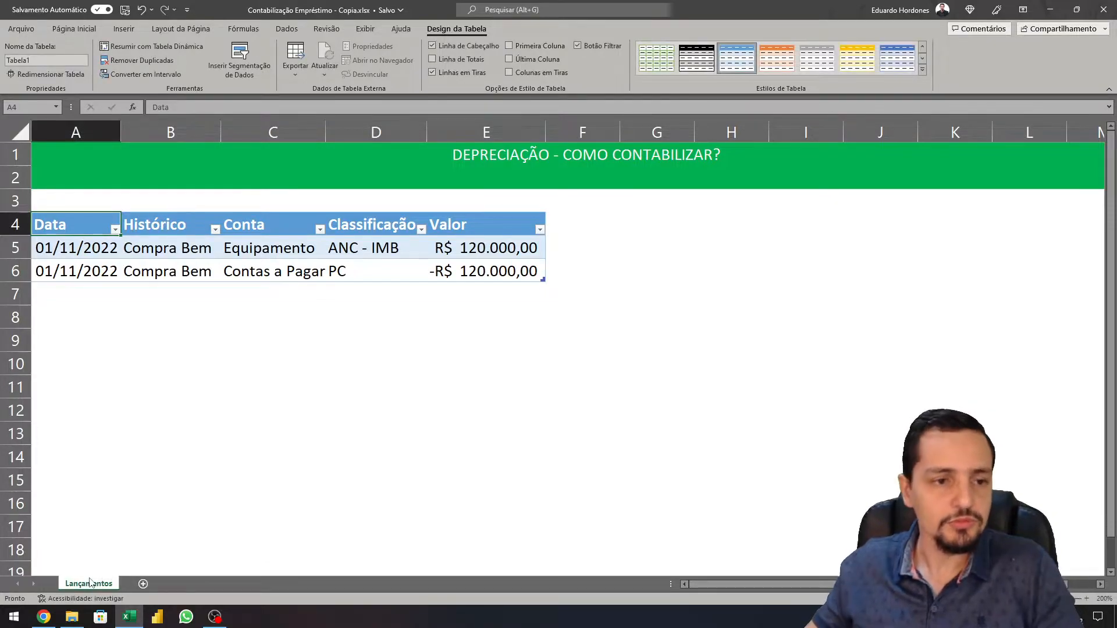
Create a pivot table from Tabela1 on a new worksheet
{"action": "left_click", "coordinate": [122, 29]}
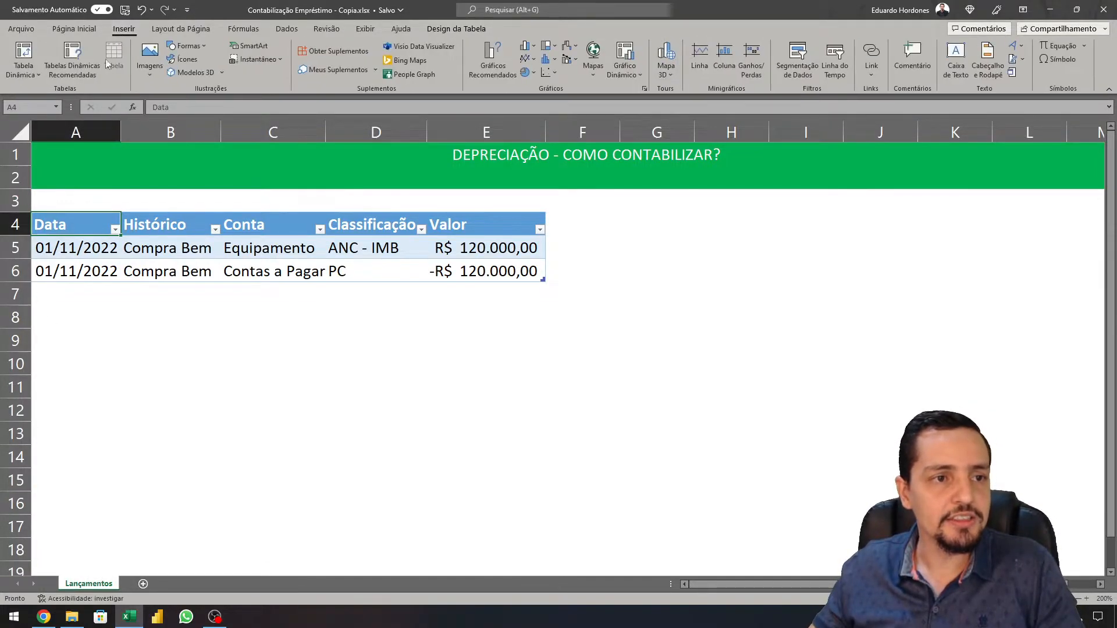
{"action": "left_click", "coordinate": [24, 53]}
{"action": "left_click_drag", "start_coordinate": [553, 260], "coordinate": [508, 239]}
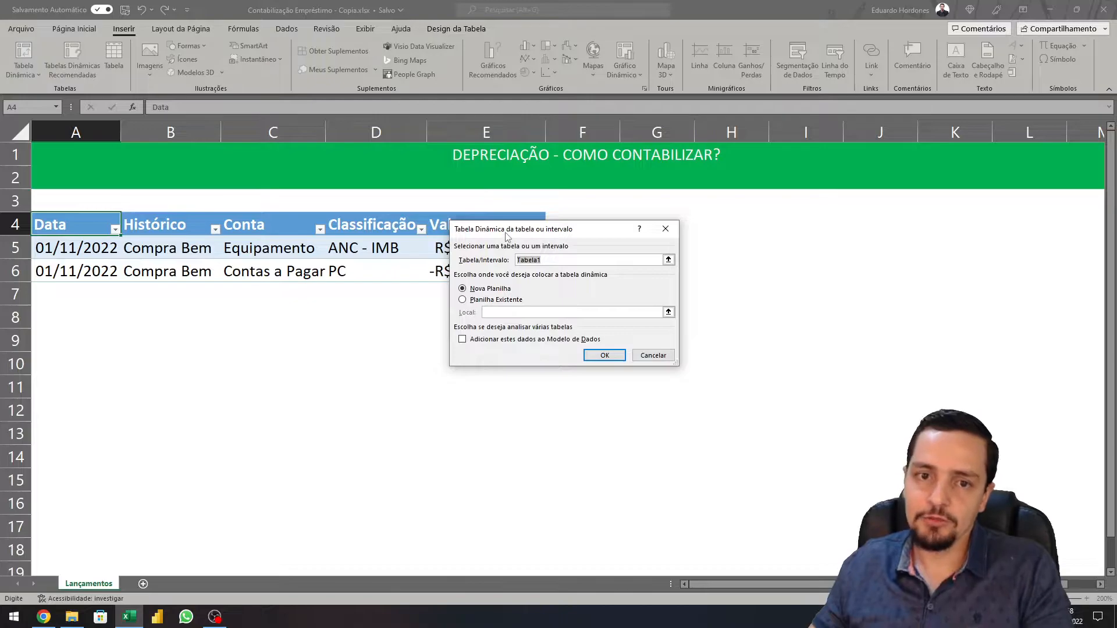
{"action": "left_click", "coordinate": [601, 355]}
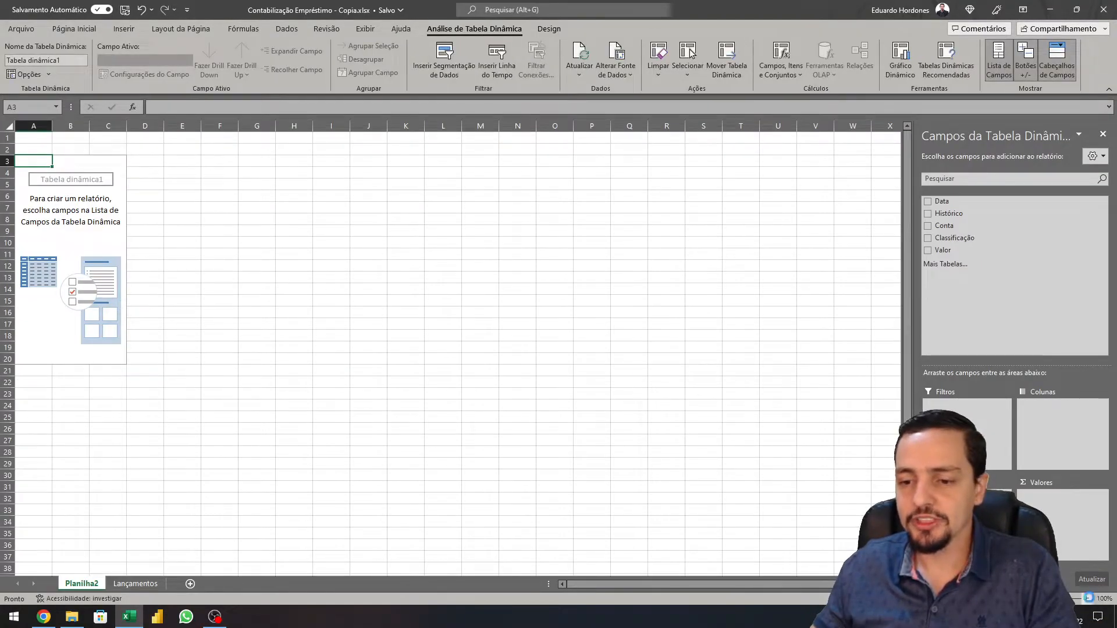
Hide the gridlines on the new pivot table sheet
{"action": "left_click", "coordinate": [1086, 599]}
{"action": "left_click", "coordinate": [1087, 599]}
{"action": "left_click", "coordinate": [1087, 599]}
{"action": "left_click", "coordinate": [1087, 599]}
{"action": "left_click", "coordinate": [1087, 599]}
{"action": "left_click", "coordinate": [1087, 598]}
{"action": "left_click", "coordinate": [1087, 598]}
{"action": "left_click", "coordinate": [1086, 599]}
{"action": "left_click", "coordinate": [1087, 599]}
{"action": "left_click", "coordinate": [1086, 599]}
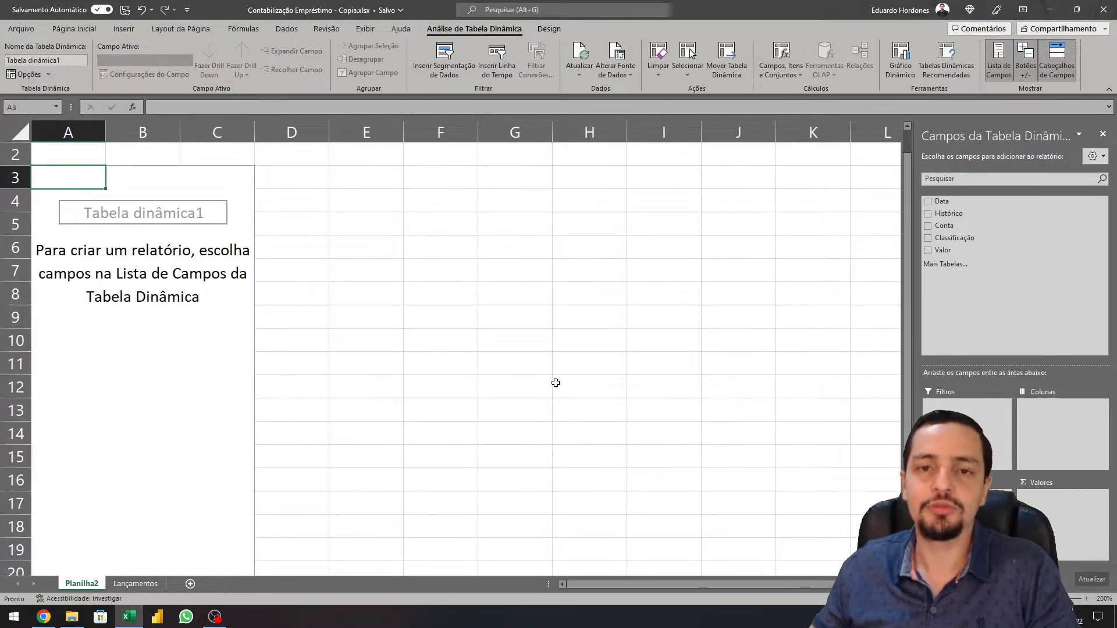
{"action": "left_click", "coordinate": [365, 29]}
{"action": "left_click", "coordinate": [389, 69]}
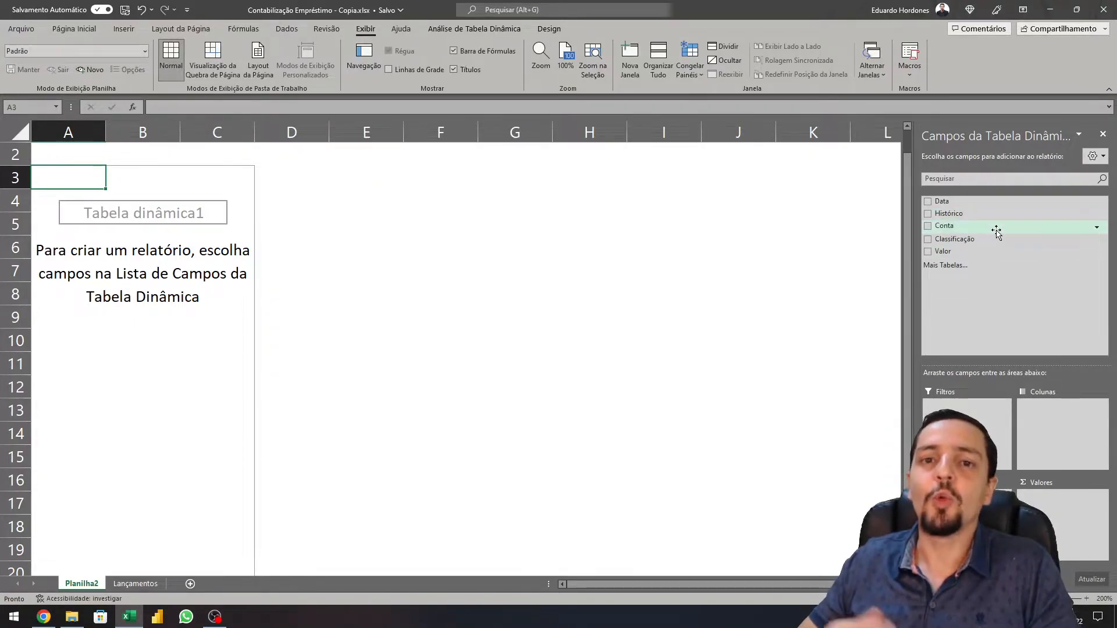
Add Valor to the pivot table's values and format it as Moeda with the R$ symbol and 2 decimal places
{"action": "left_click_drag", "start_coordinate": [967, 250], "coordinate": [1079, 504]}
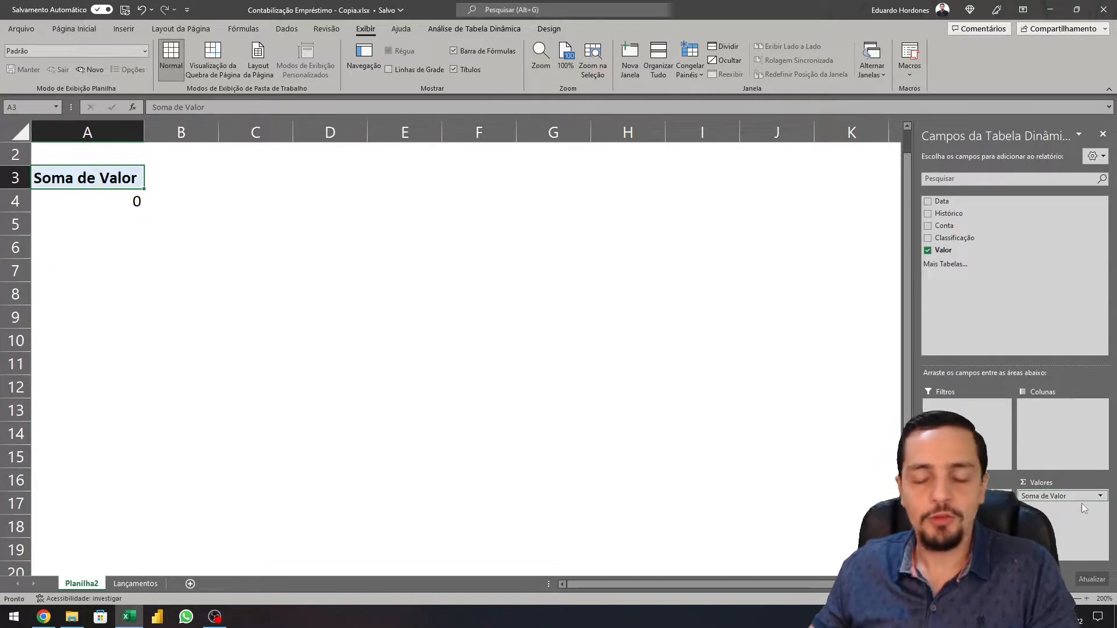
{"action": "left_click", "coordinate": [1102, 500]}
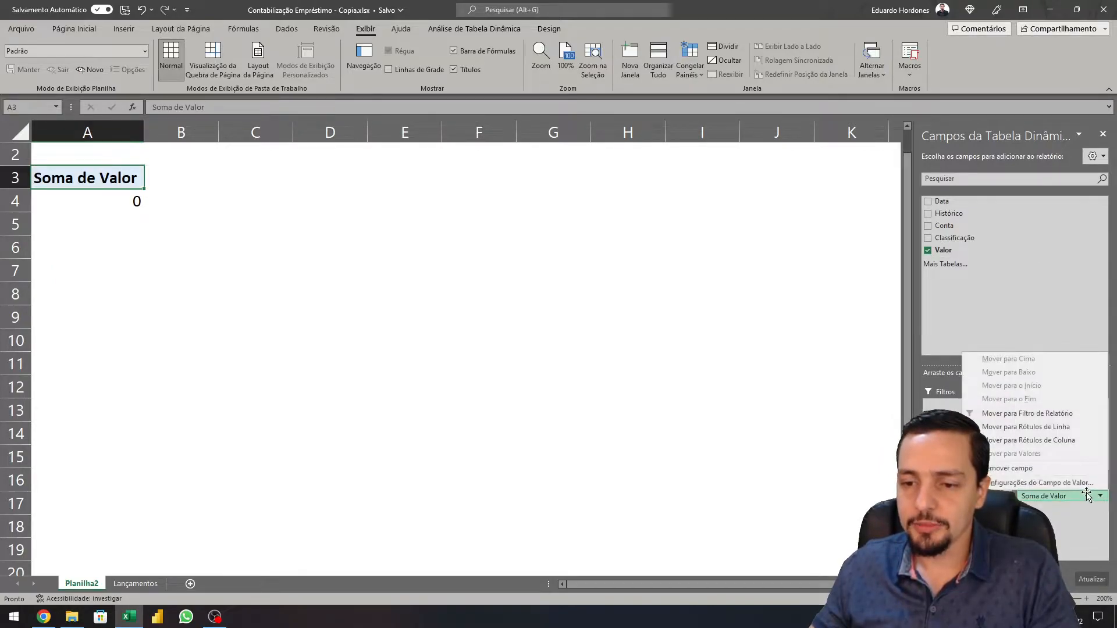
{"action": "left_click", "coordinate": [1041, 487]}
{"action": "left_click", "coordinate": [492, 355]}
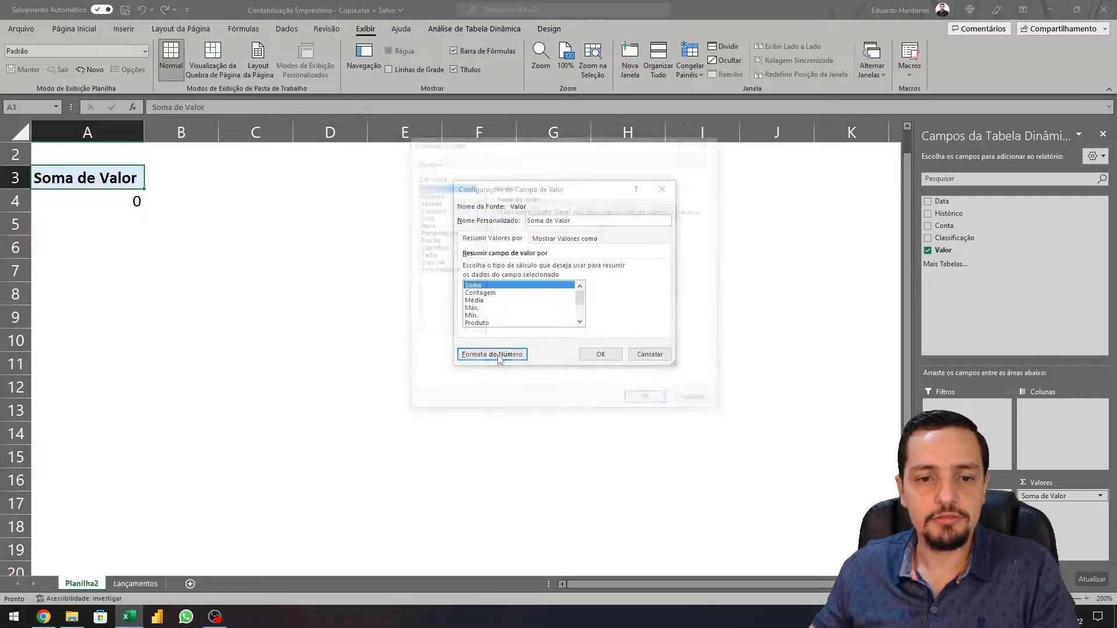
{"action": "left_click", "coordinate": [434, 194]}
{"action": "left_click", "coordinate": [434, 209]}
{"action": "left_click", "coordinate": [433, 201]}
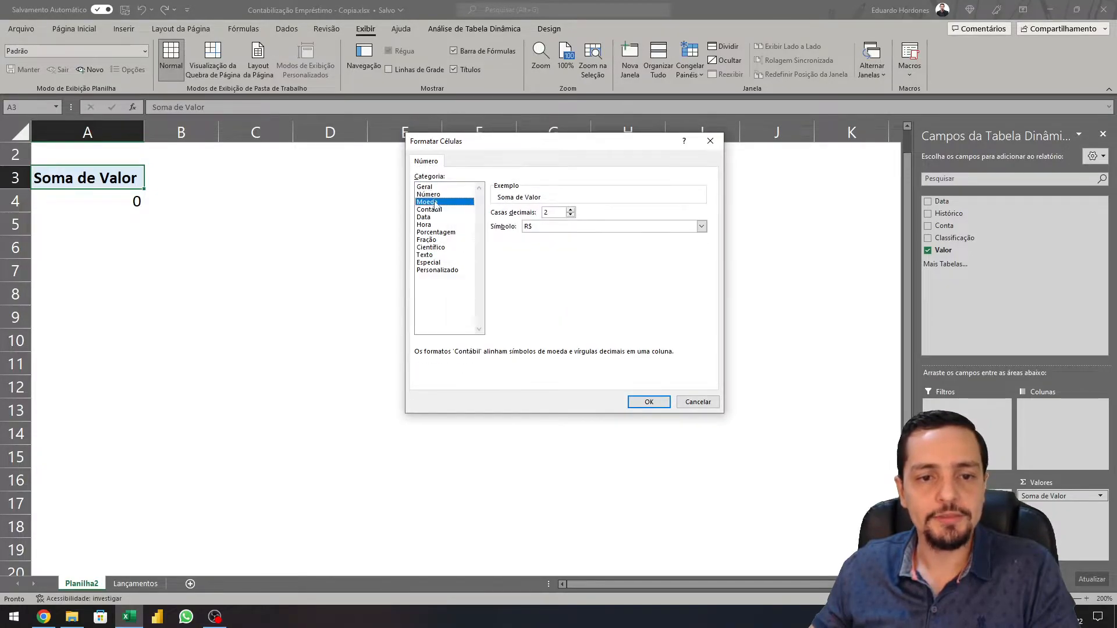
{"action": "left_click", "coordinate": [648, 401]}
{"action": "left_click", "coordinate": [600, 355]}
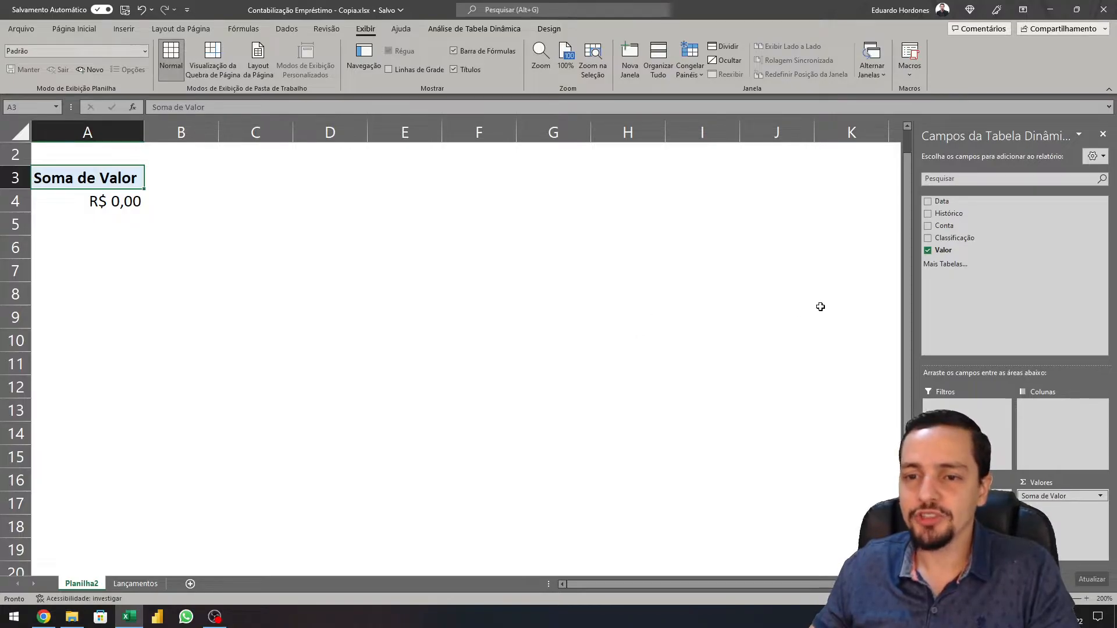
Add Conta and Classificação as pivot table row fields, grouping the accounts under their Classificação
{"action": "left_click_drag", "start_coordinate": [965, 231], "coordinate": [966, 523]}
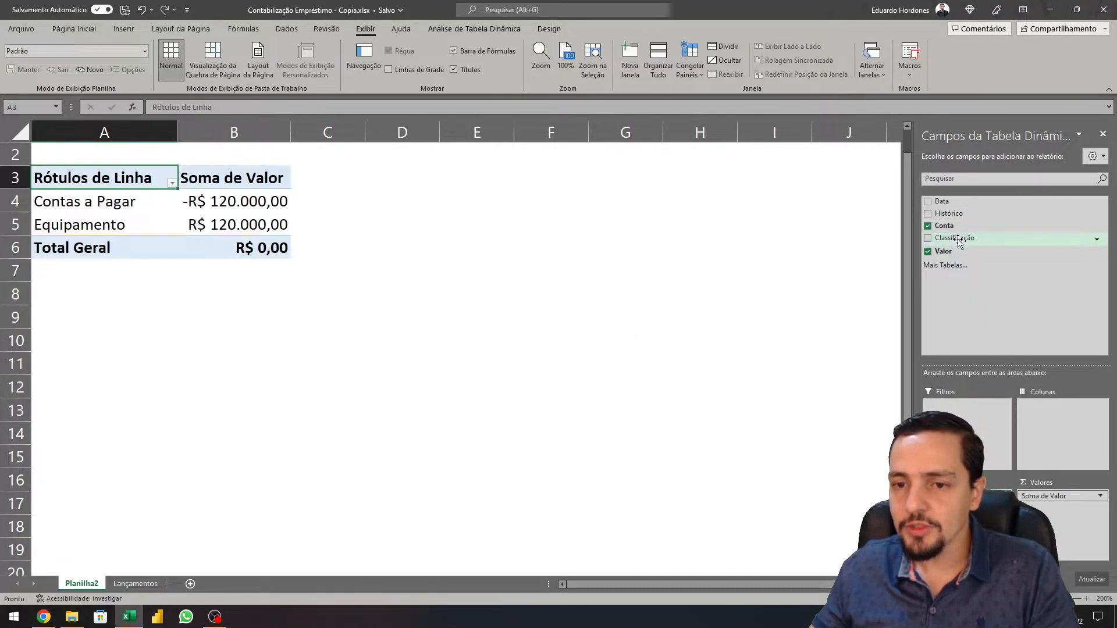
{"action": "left_click_drag", "start_coordinate": [957, 238], "coordinate": [966, 524]}
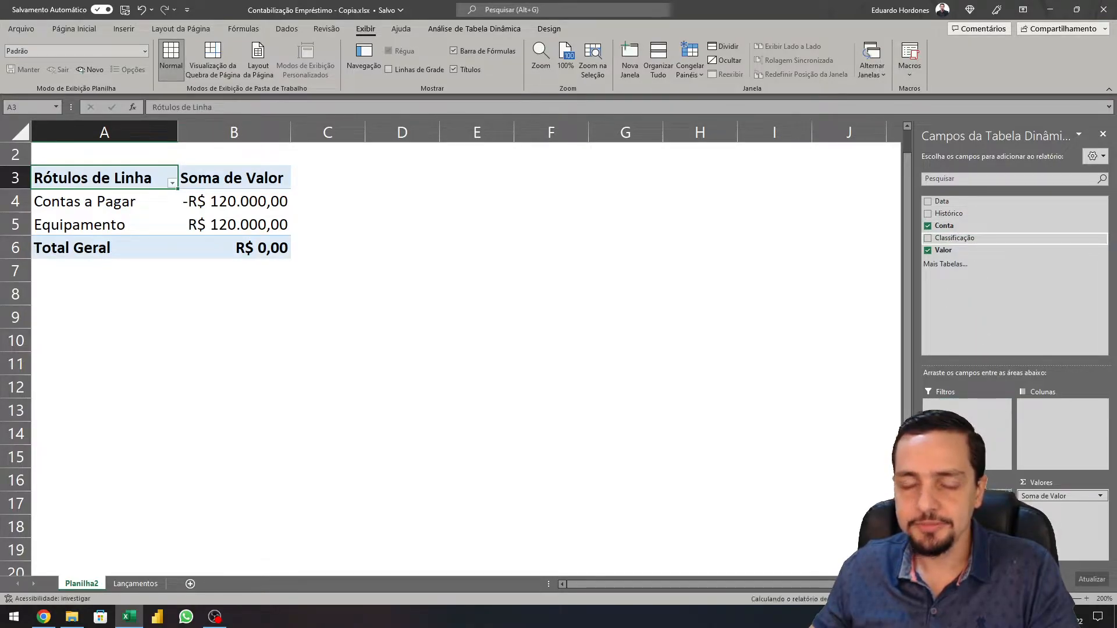
{"action": "left_click", "coordinate": [574, 382]}
{"action": "left_click", "coordinate": [531, 300]}
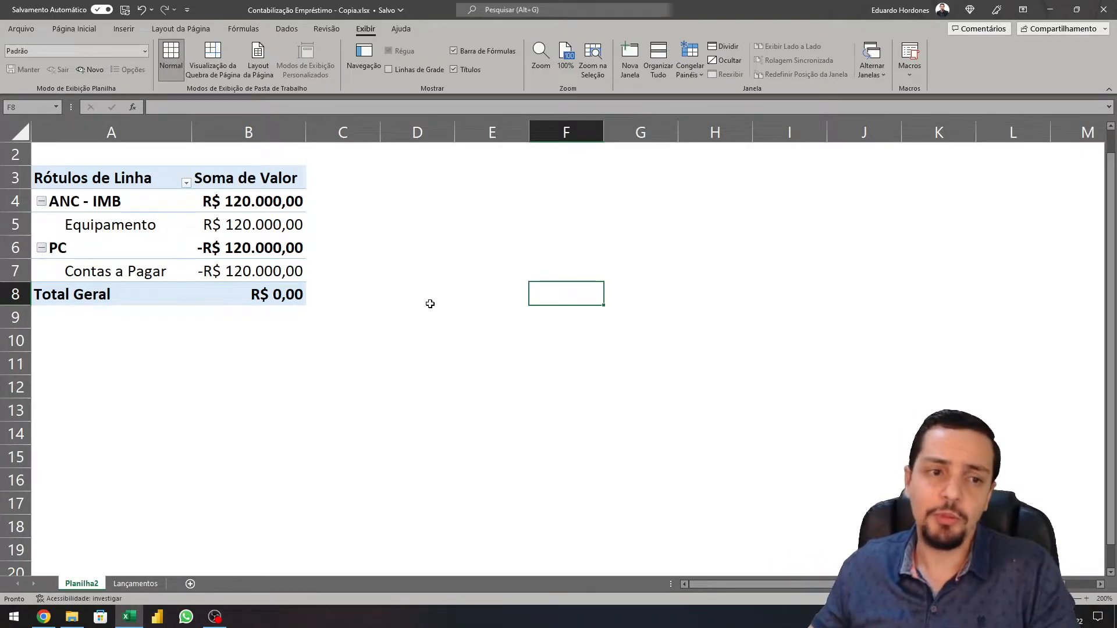
Rename the pivot table headers in A3 and B3 as "Ativos" and "Valores."
{"action": "left_click", "coordinate": [109, 187]}
{"action": "type", "text": "Ativos"}
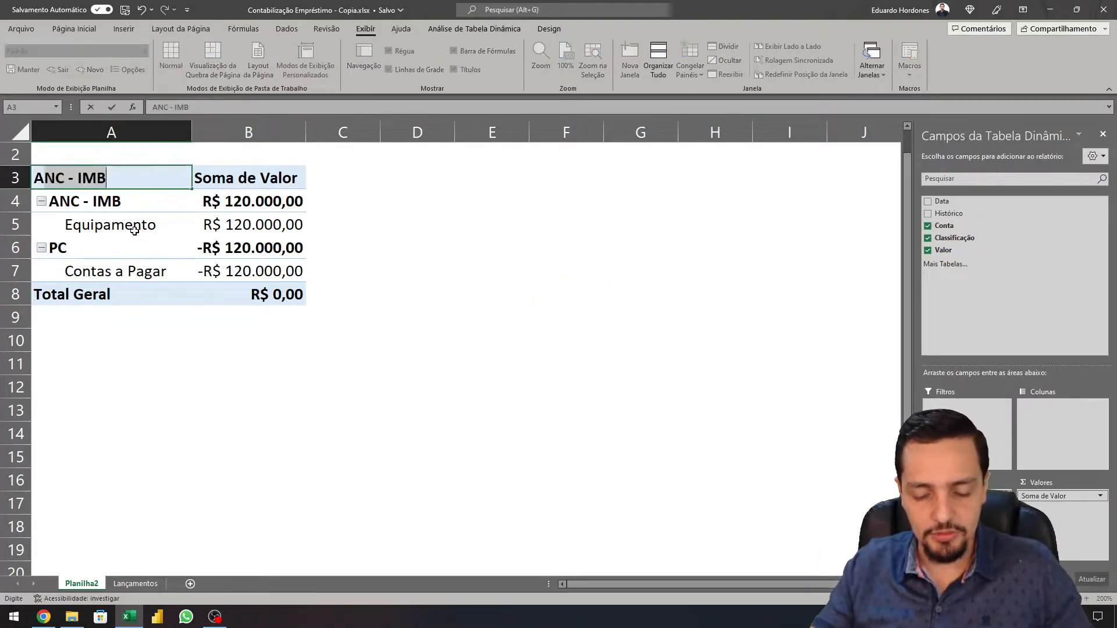
{"action": "key", "text": "Return"}
{"action": "key", "text": "Up"}
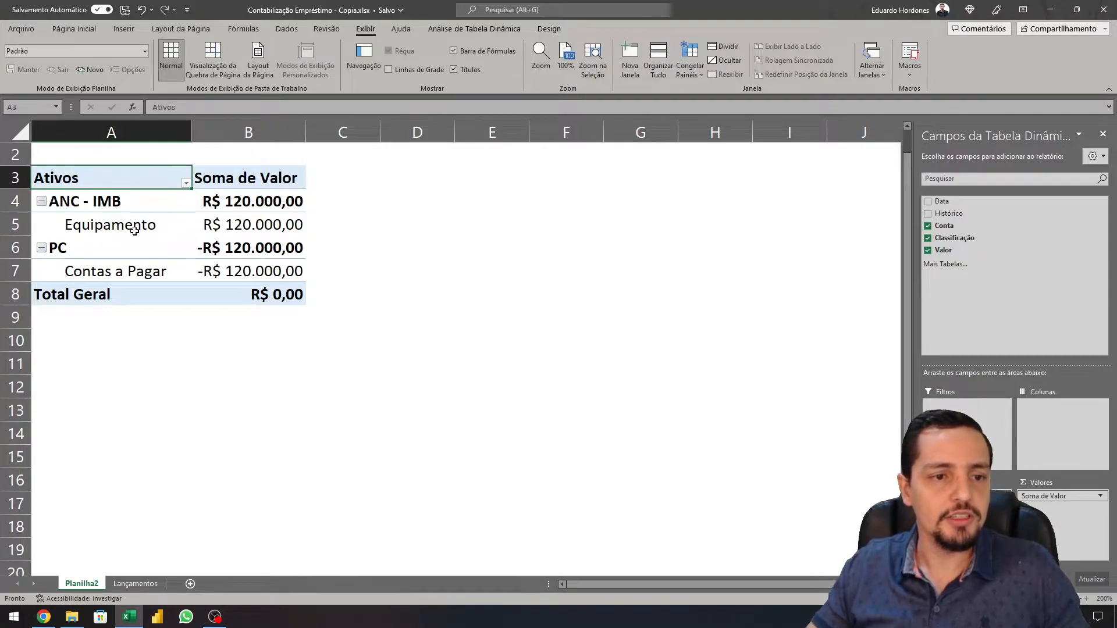
{"action": "key", "text": "Right"}
{"action": "type", "text": "Valores"}
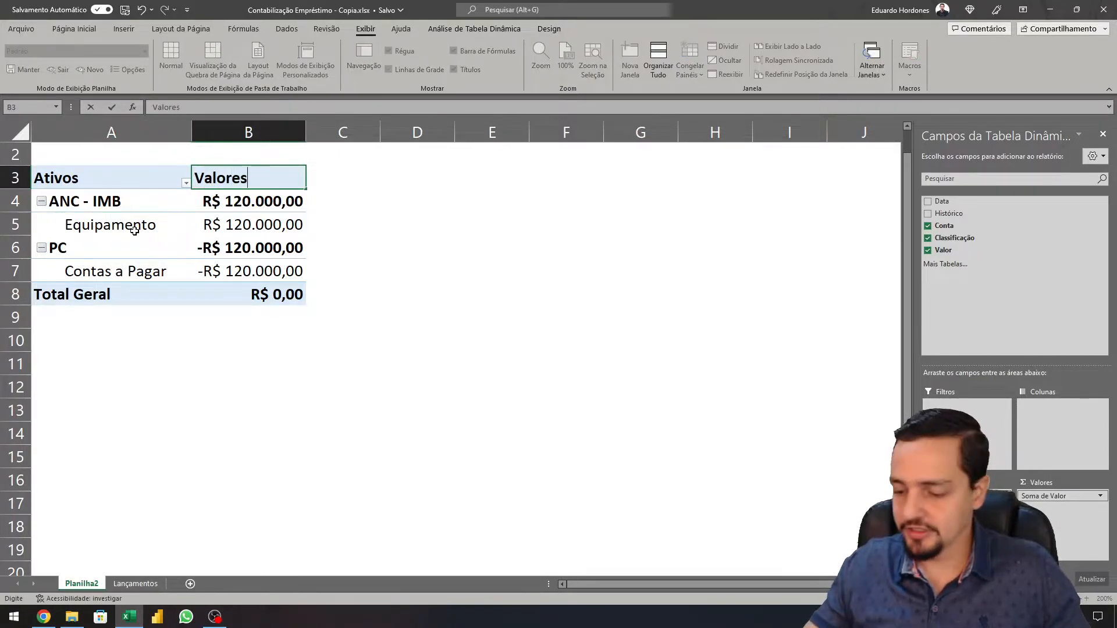
{"action": "type", "text": "."}
{"action": "key", "text": "Return"}
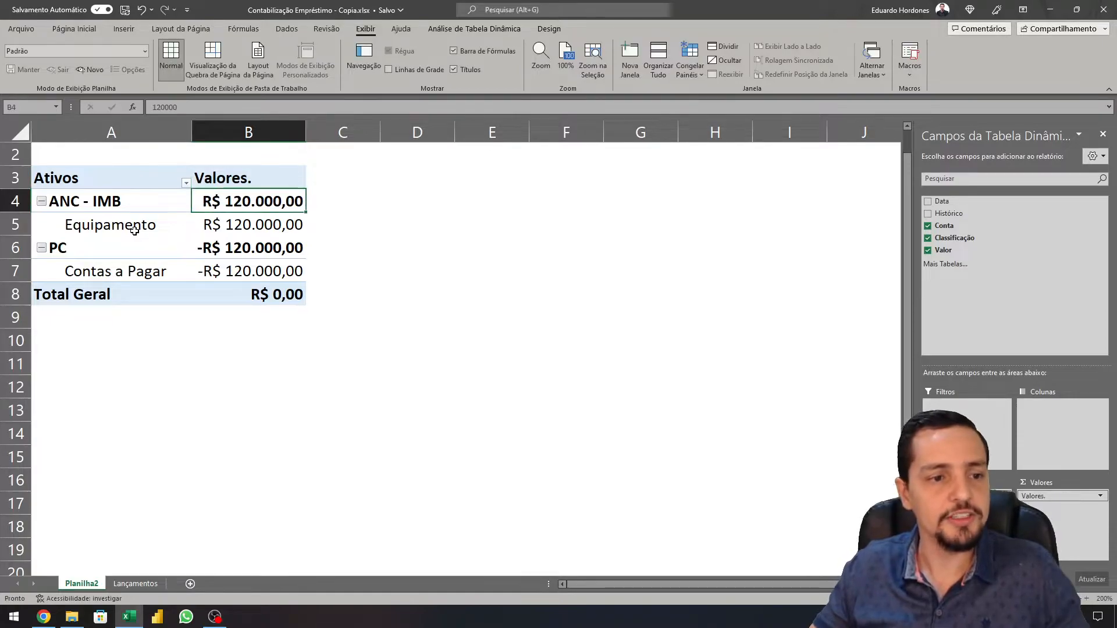
Copy the whole pivot table in A3:B8 and paste the duplicate at E3
{"action": "key", "text": "Left"}
{"action": "key", "text": "Up"}
{"action": "key", "text": "shift+Right"}
{"action": "key", "text": "shift+Down"}
{"action": "key", "text": "shift+Down"}
{"action": "key", "text": "shift+Down"}
{"action": "key", "text": "shift+Down"}
{"action": "key", "text": "shift+Down"}
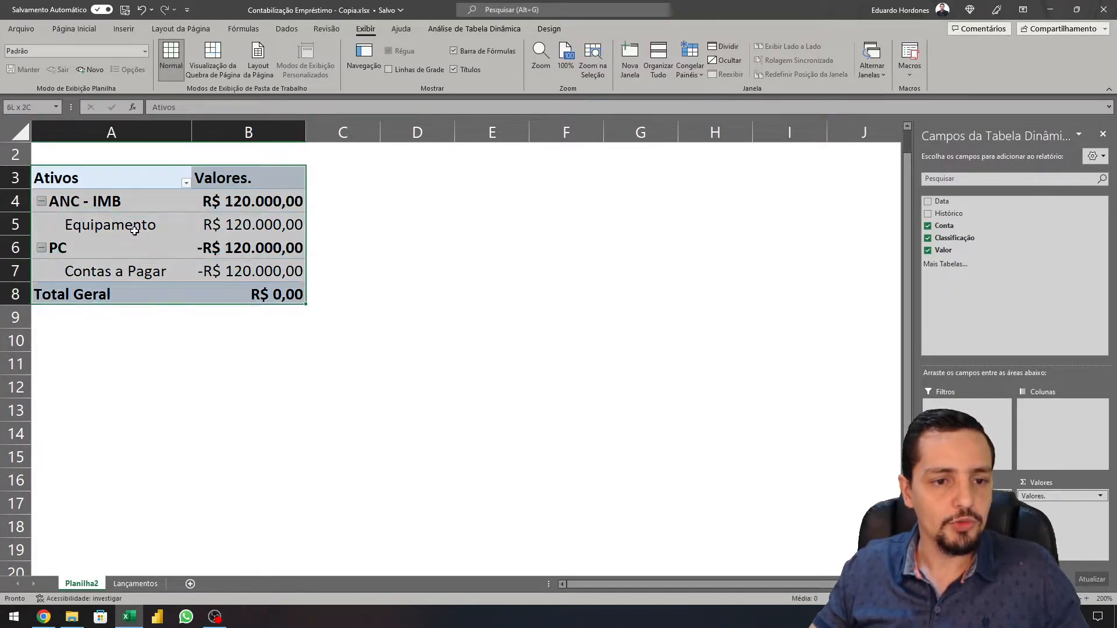
{"action": "key", "text": "ctrl+c"}
{"action": "key", "text": "Right"}
{"action": "key", "text": "Right"}
{"action": "key", "text": "Right"}
{"action": "key", "text": "ctrl+v"}
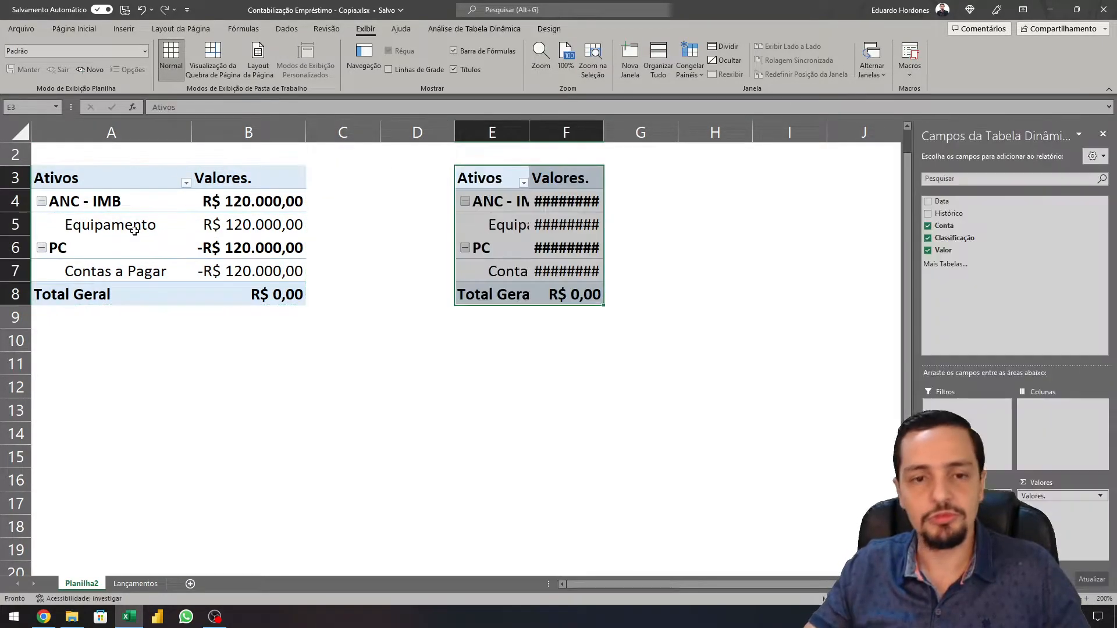
Auto-fit the widths of columns E and F to the duplicated pivot table's contents
{"action": "double_click", "coordinate": [530, 124]}
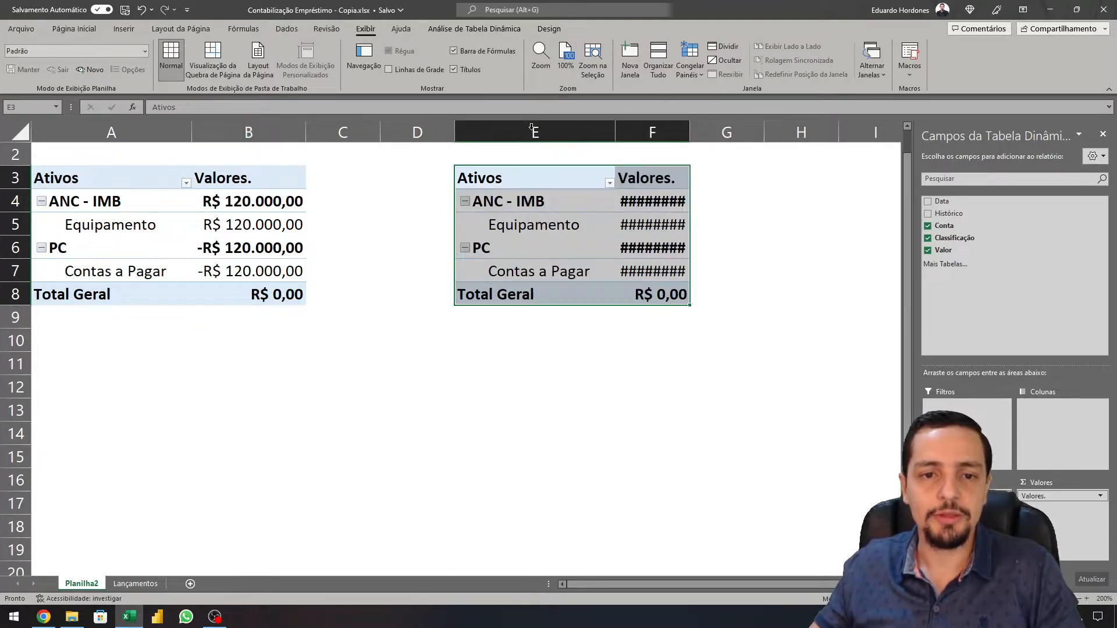
{"action": "double_click", "coordinate": [690, 123]}
{"action": "left_click", "coordinate": [515, 202]}
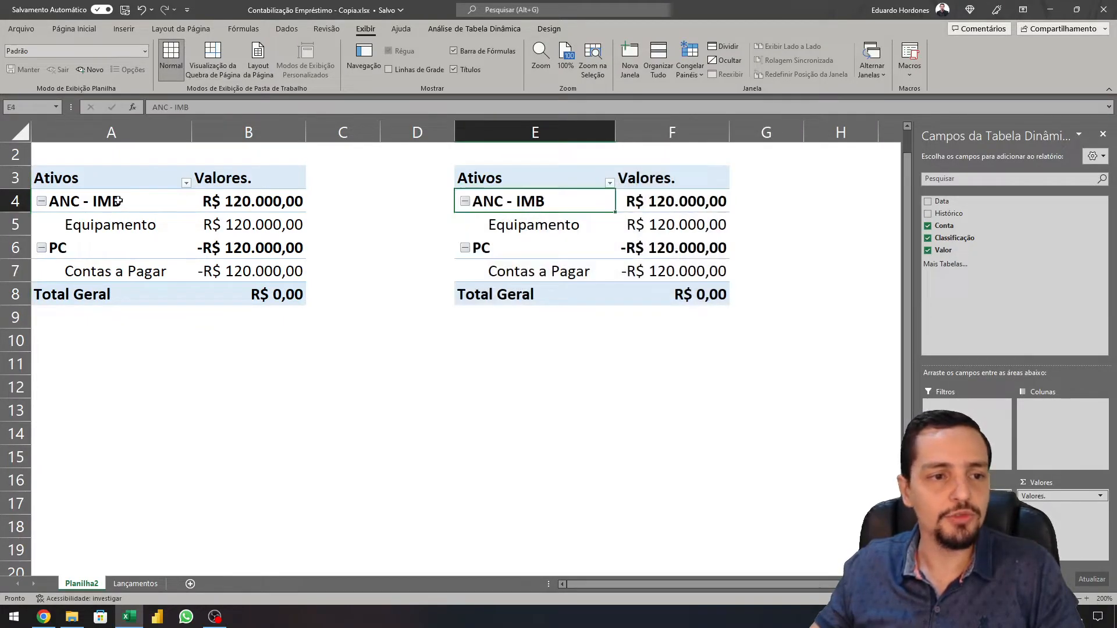
Filter the original pivot table in column A by Classificação, excluding PC
{"action": "left_click", "coordinate": [144, 195]}
{"action": "left_click", "coordinate": [187, 182]}
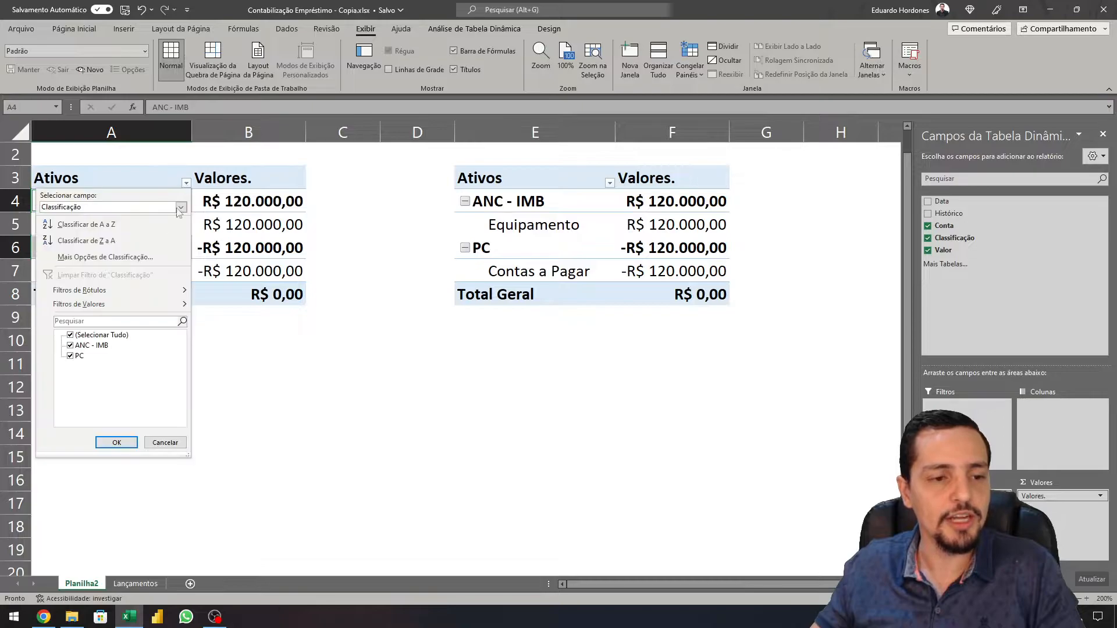
{"action": "left_click", "coordinate": [76, 356]}
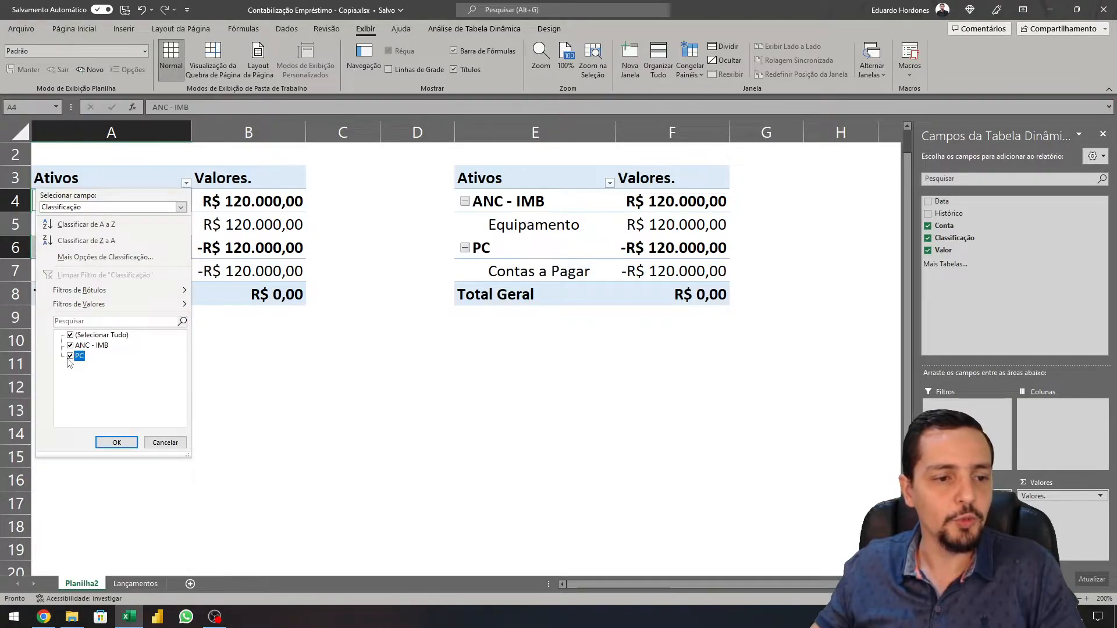
{"action": "left_click", "coordinate": [117, 442]}
Filter the duplicated pivot table in column E by Classificação, excluding ANC - IMB
{"action": "left_click", "coordinate": [512, 204]}
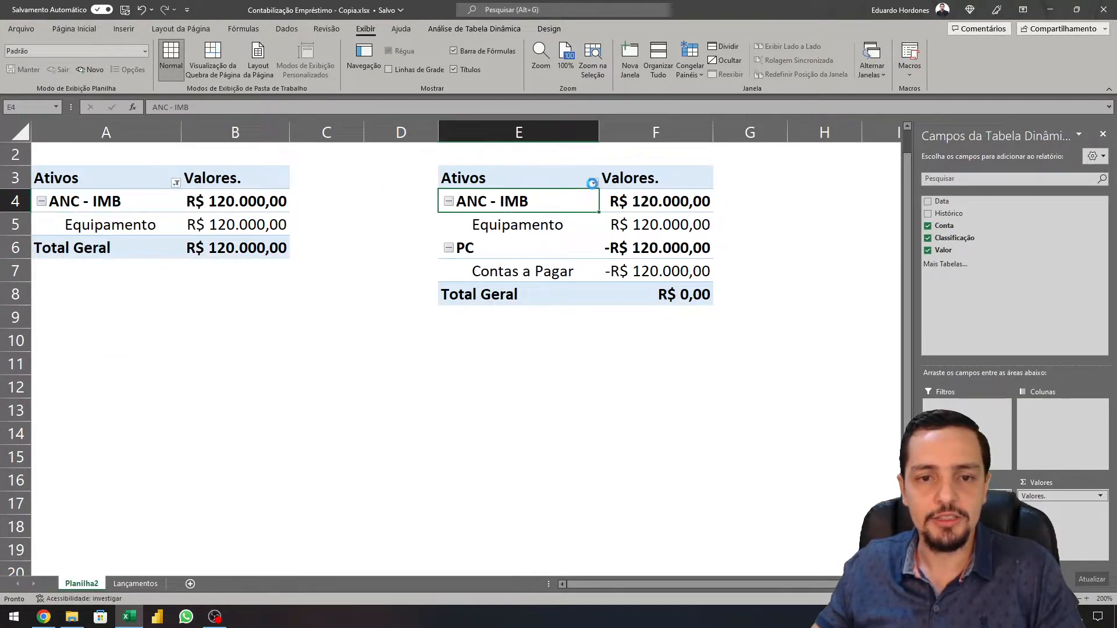
{"action": "left_click", "coordinate": [593, 182]}
{"action": "left_click", "coordinate": [477, 345]}
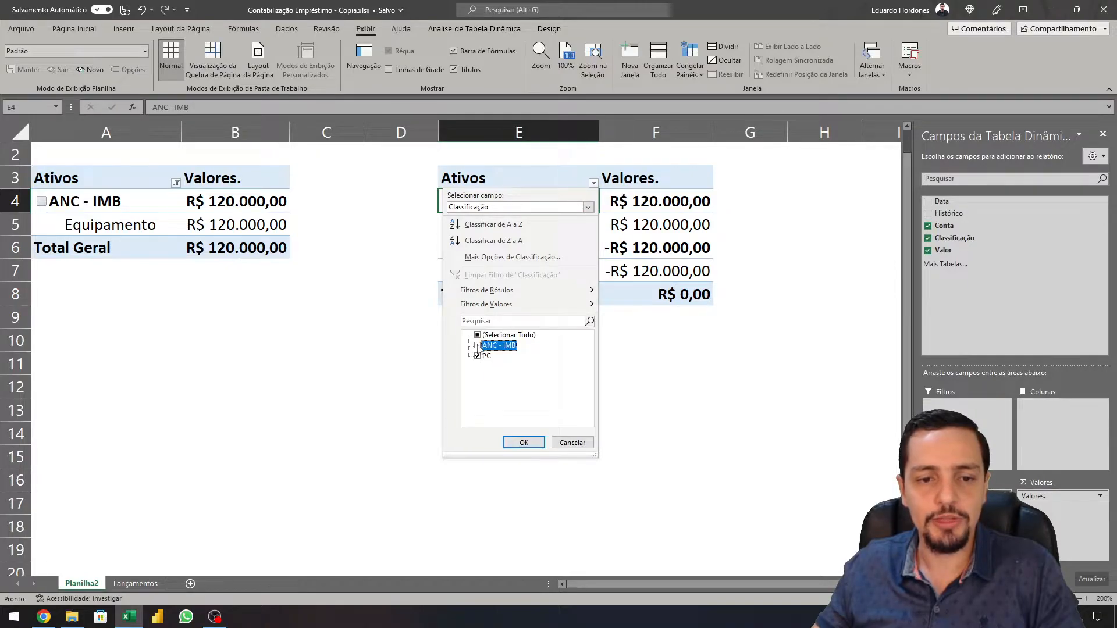
{"action": "left_click", "coordinate": [524, 442]}
Rename the duplicated pivot table's header in E3 as "Passivos + PL"
{"action": "left_click", "coordinate": [514, 187]}
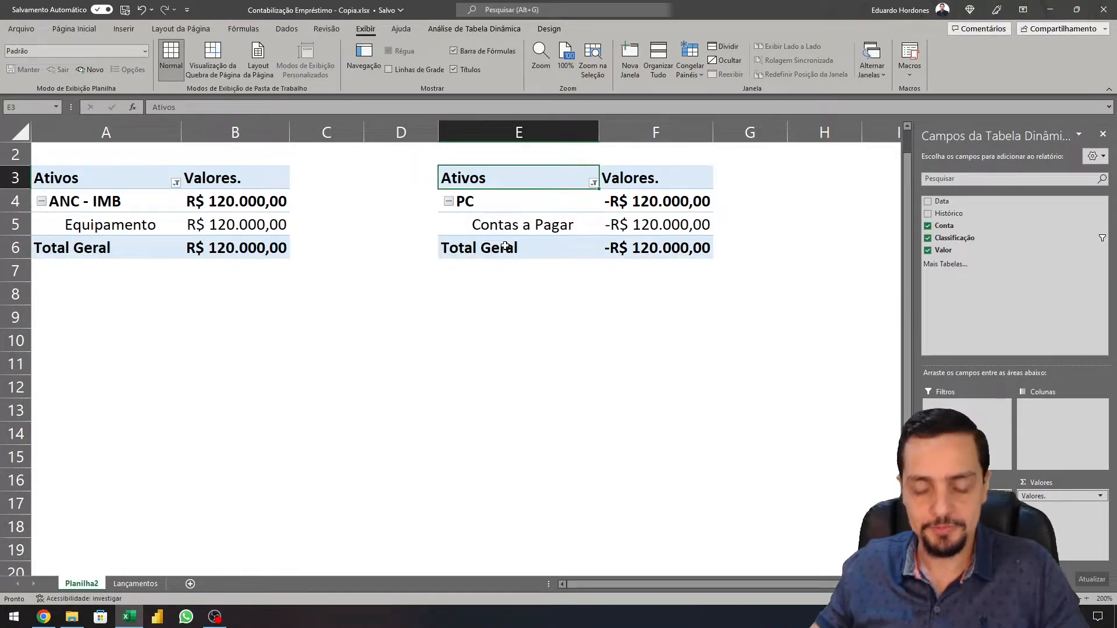
{"action": "type", "text": "Passivos +"}
{"action": "key", "text": "Return"}
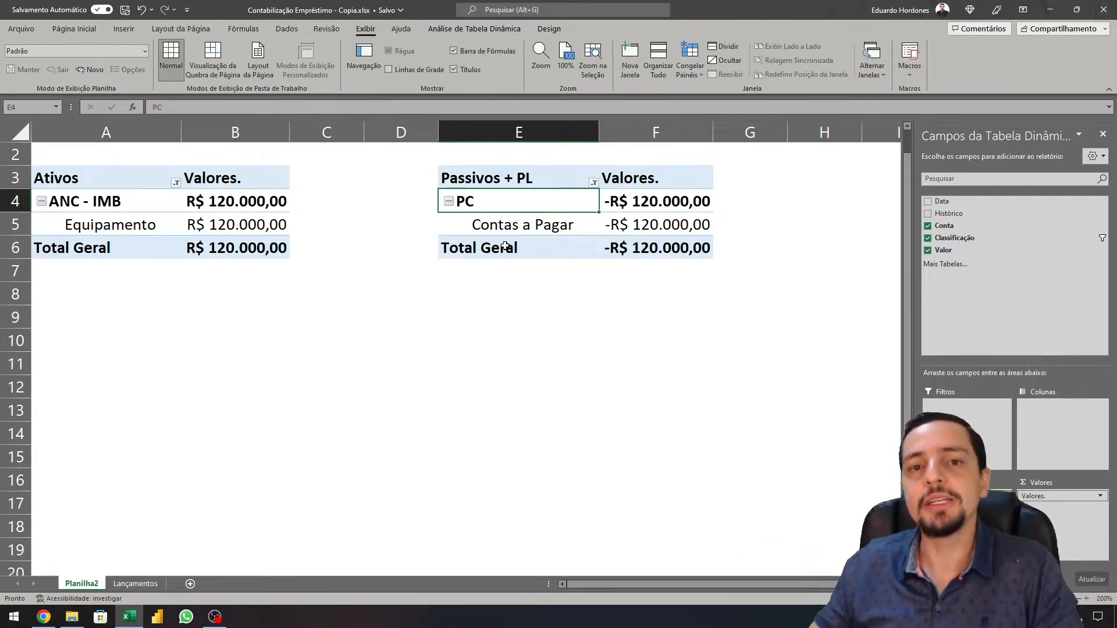
Rename the sheet Planilha2 as "Relatório"
{"action": "left_click", "coordinate": [91, 580]}
{"action": "type", "text": "Relatório"}
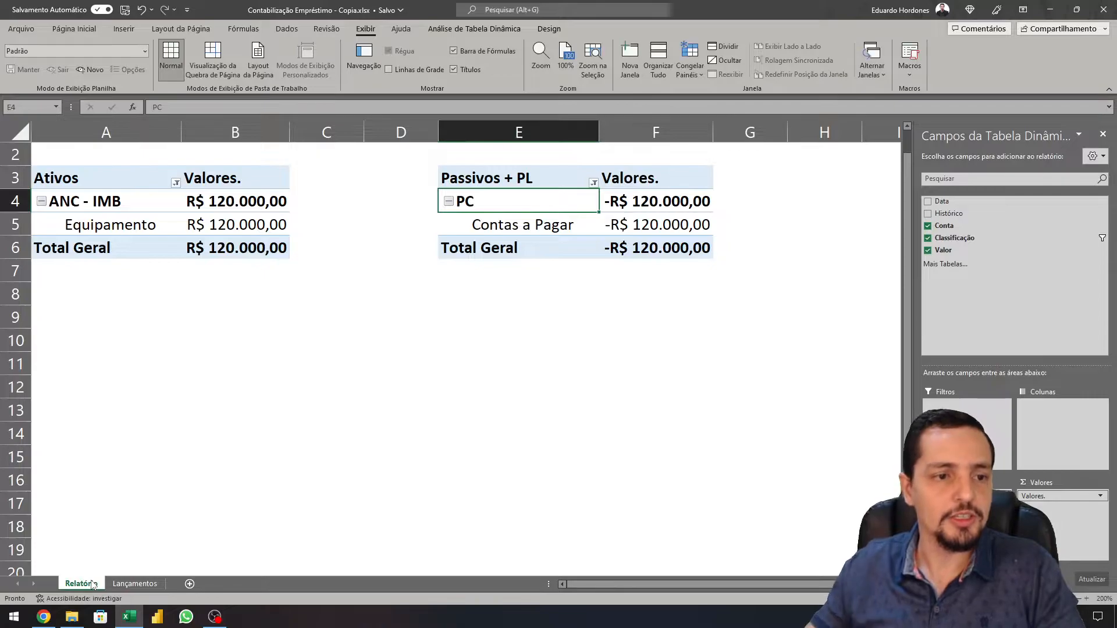
{"action": "left_click", "coordinate": [112, 511]}
Start a new entry in row 7 of the Lançamentos sheet, with Data 01/12/2022 and Histórico "Depreciação"
{"action": "left_click", "coordinate": [129, 584]}
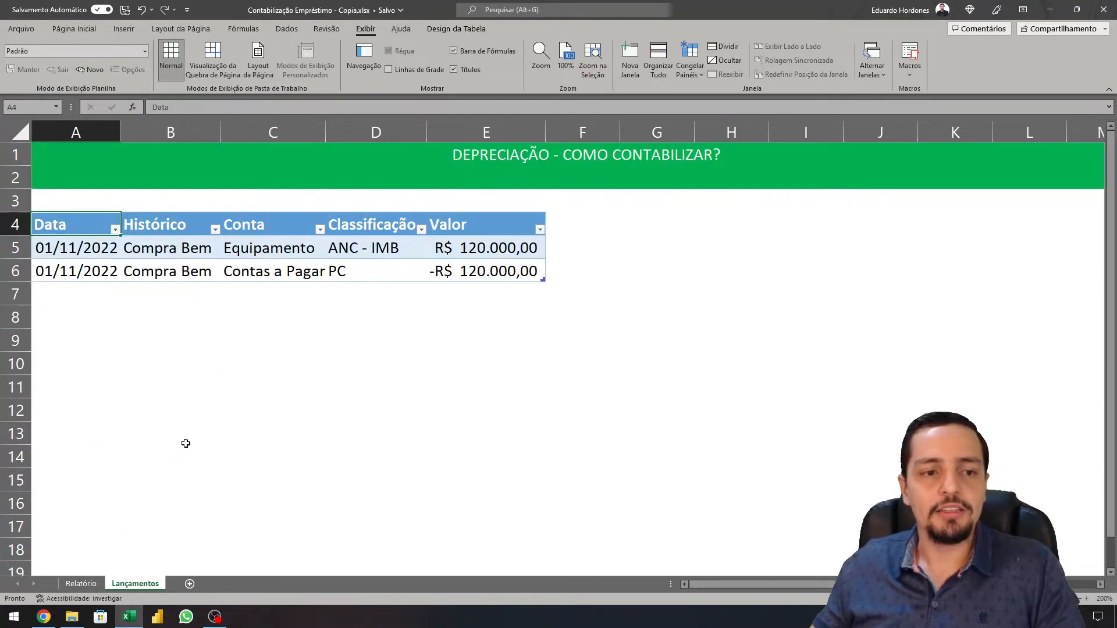
{"action": "left_click", "coordinate": [63, 295]}
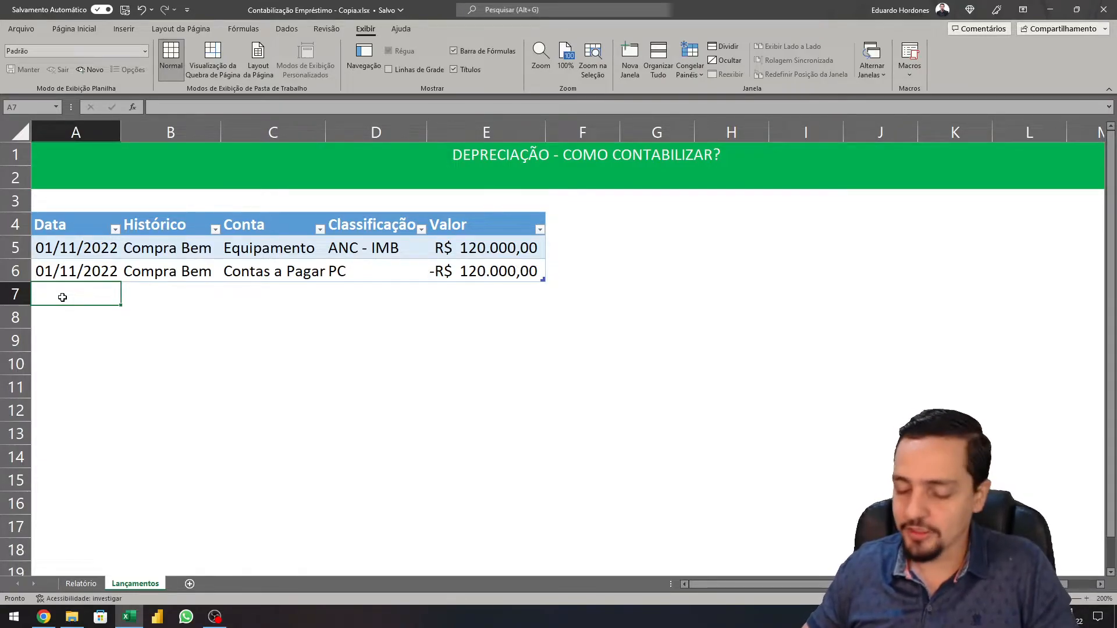
{"action": "type", "text": "01/12/2022"}
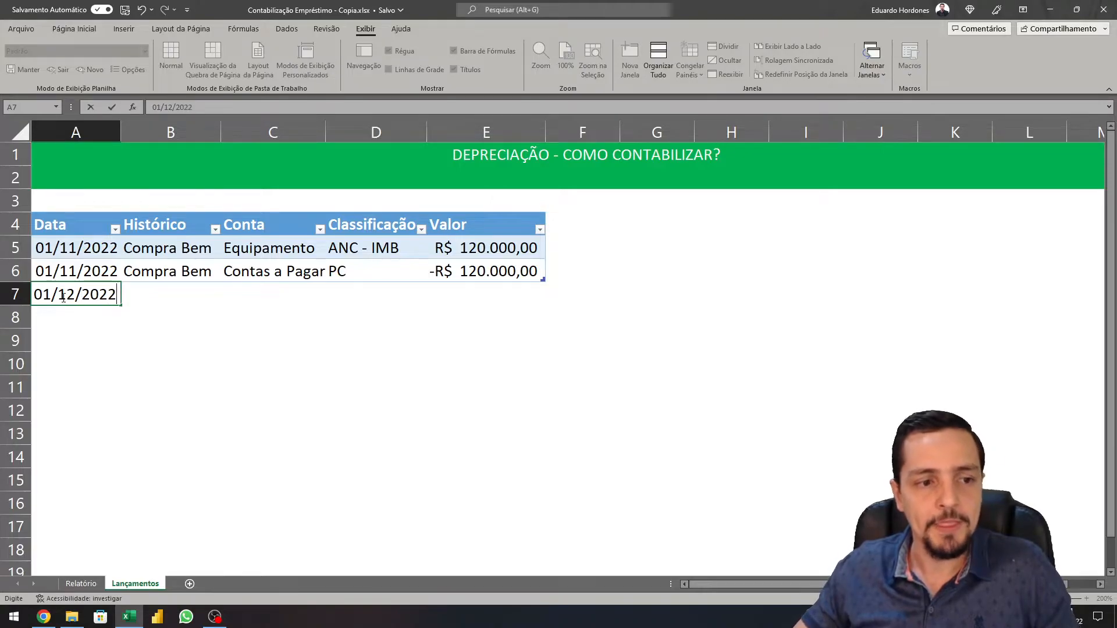
{"action": "key", "text": "Tab"}
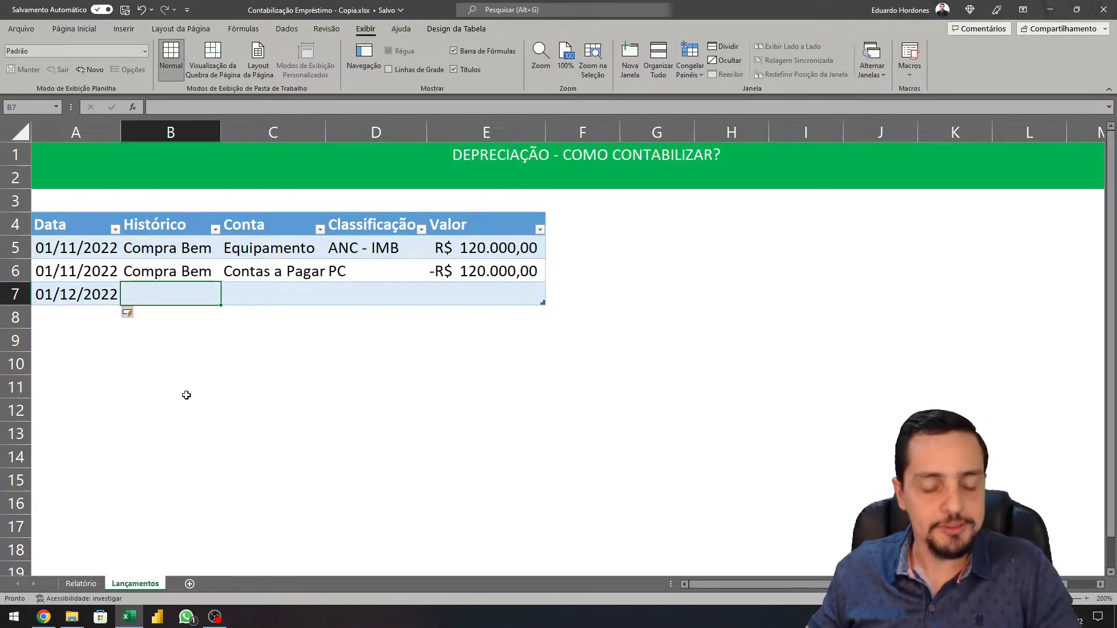
{"action": "type", "text": "Dep"}
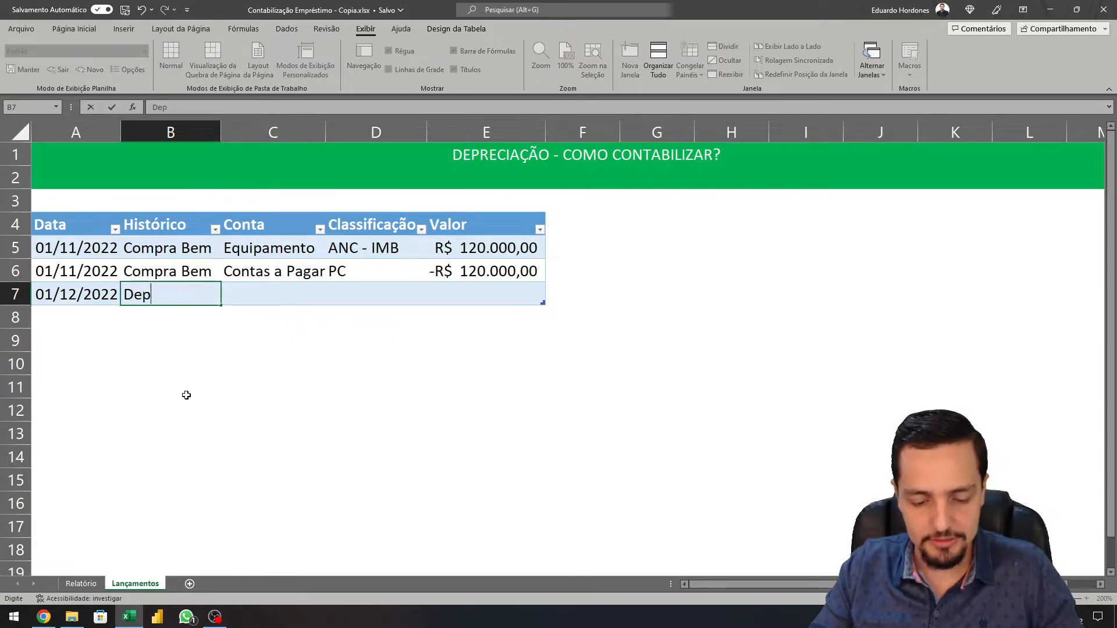
{"action": "type", "text": "reciação"}
{"action": "key", "text": "Tab"}
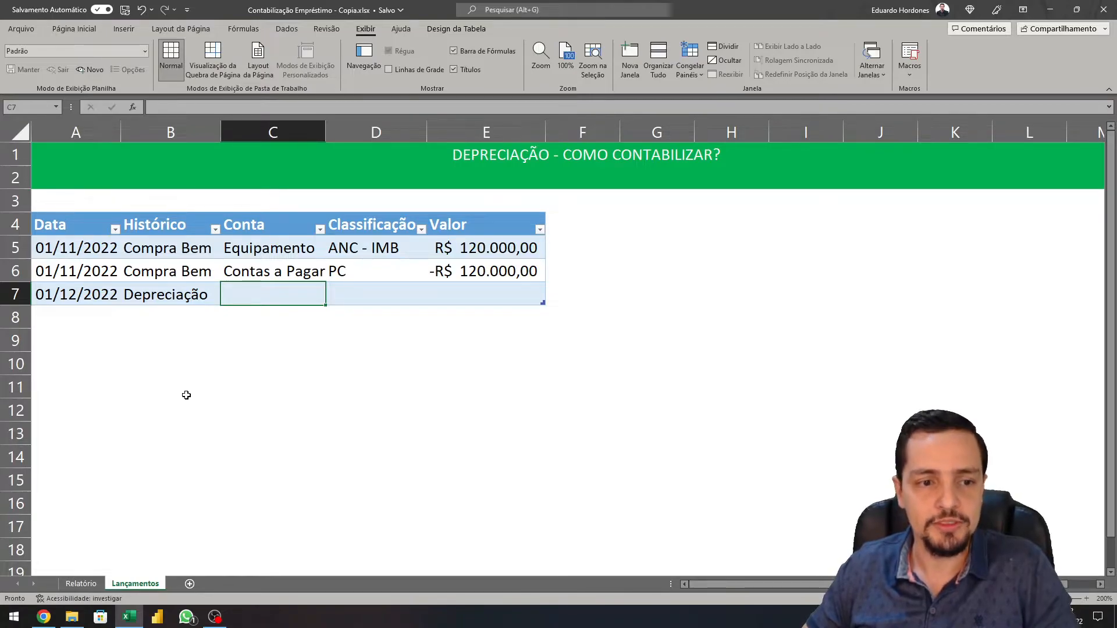
Enter "Despesas de Depreciação" as the Conta in C7 and auto-fit the width of column C
{"action": "type", "text": "De"}
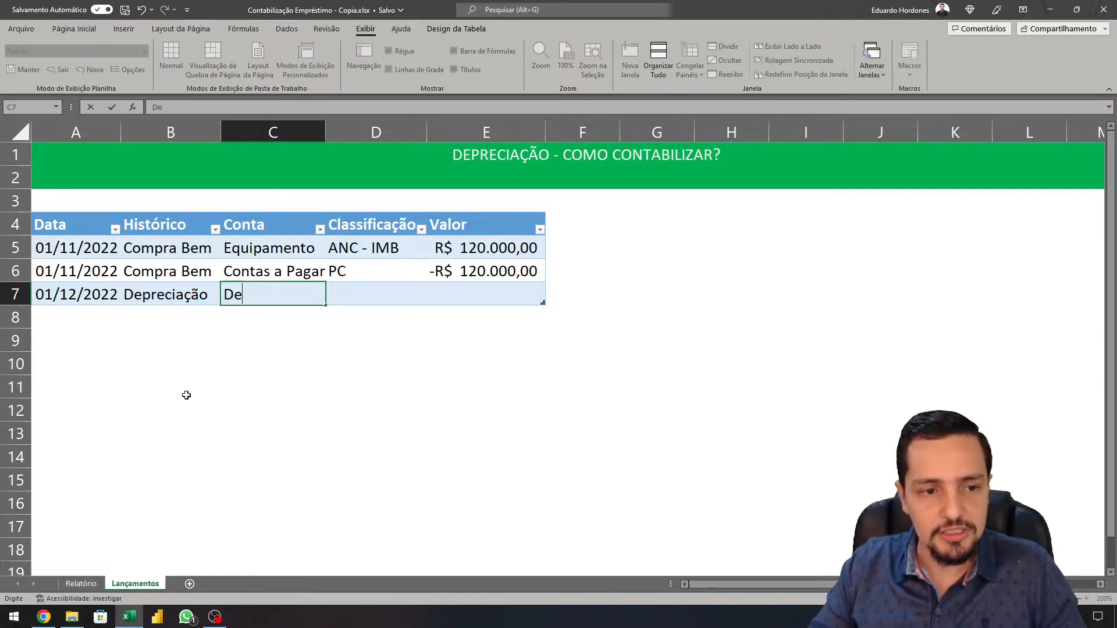
{"action": "type", "text": "spesas de D"}
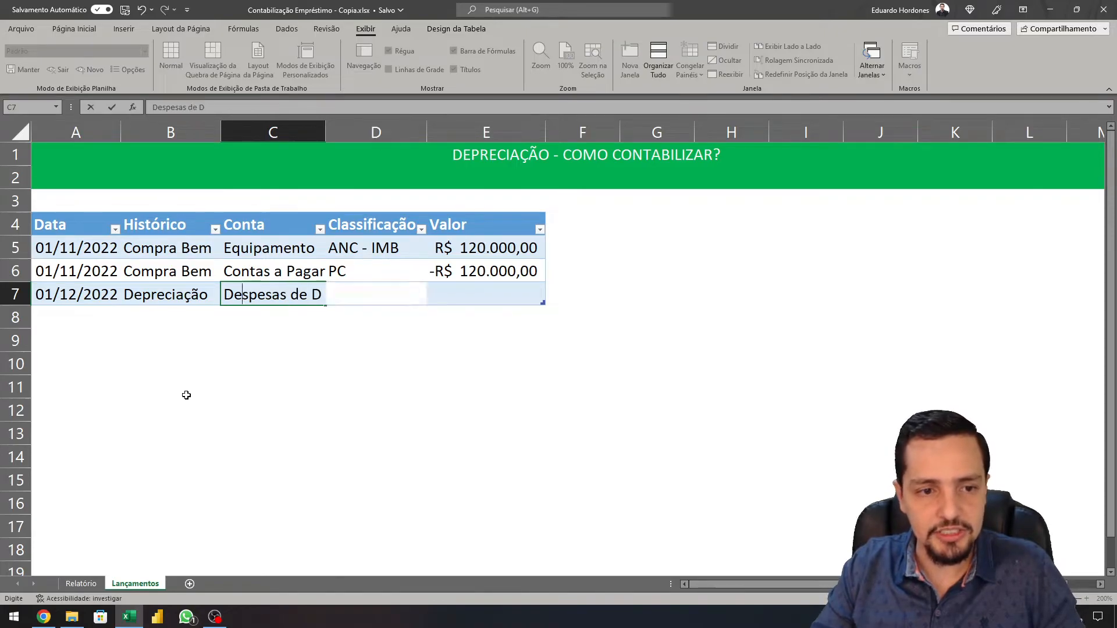
{"action": "type", "text": "epreciação"}
{"action": "key", "text": "Return"}
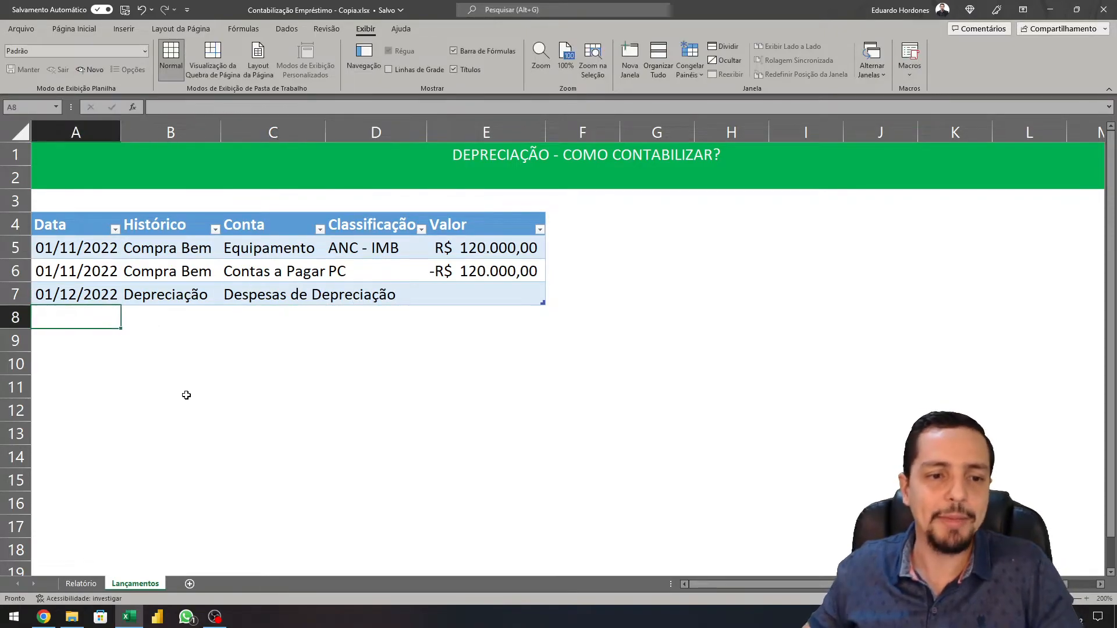
{"action": "double_click", "coordinate": [325, 132]}
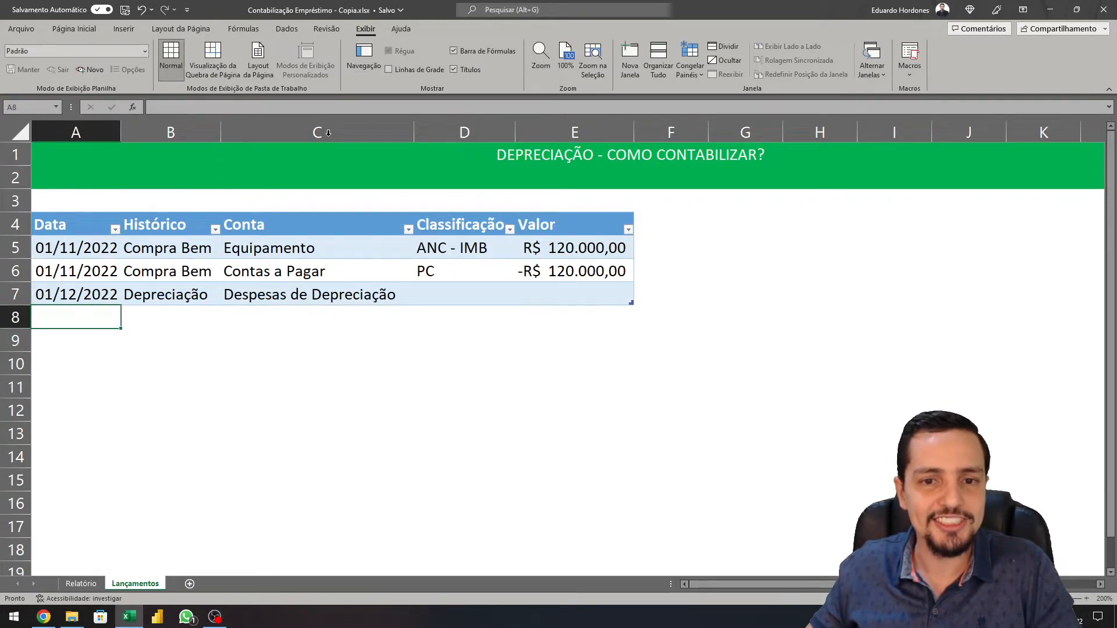
Complete the row 7 entry with Classificação "Resultado" and Valor 120000
{"action": "left_click", "coordinate": [481, 301]}
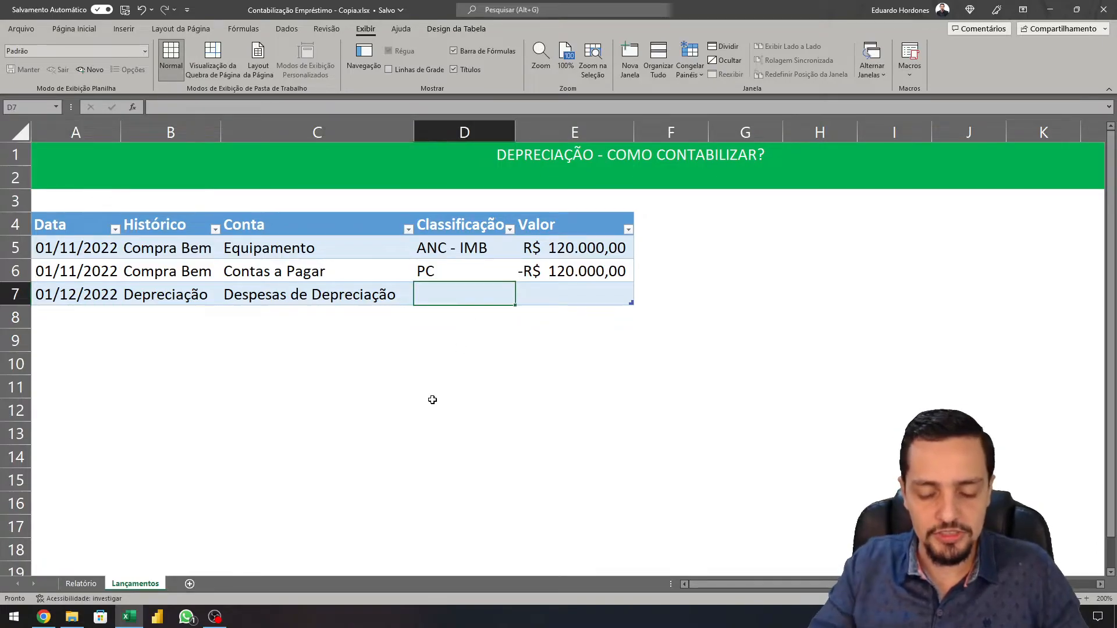
{"action": "type", "text": "Resultado"}
{"action": "key", "text": "Tab"}
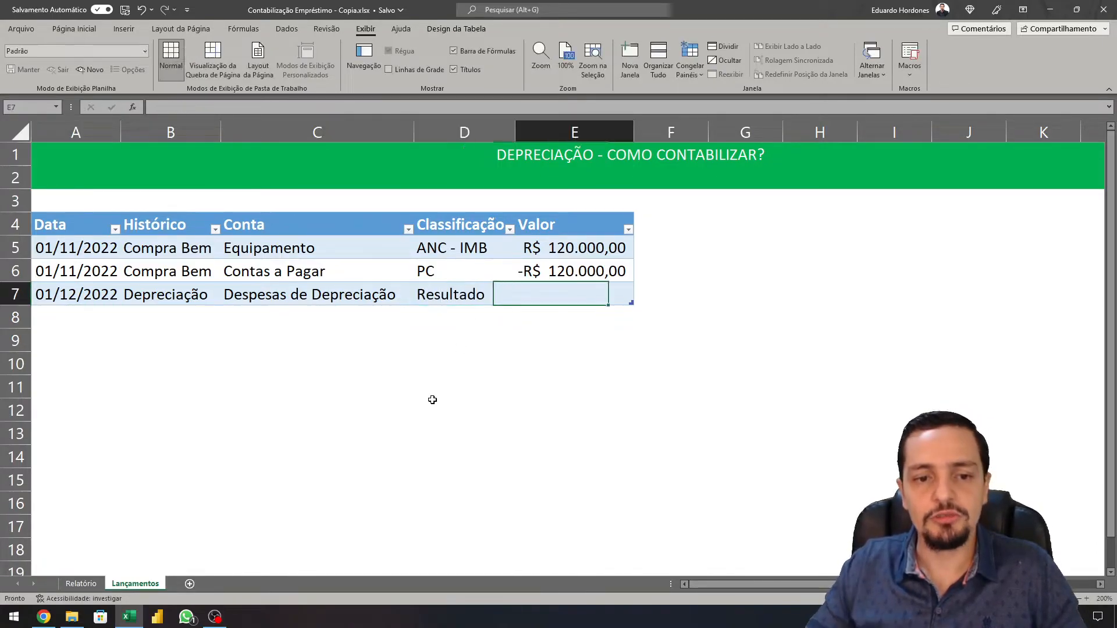
{"action": "key", "text": "Left"}
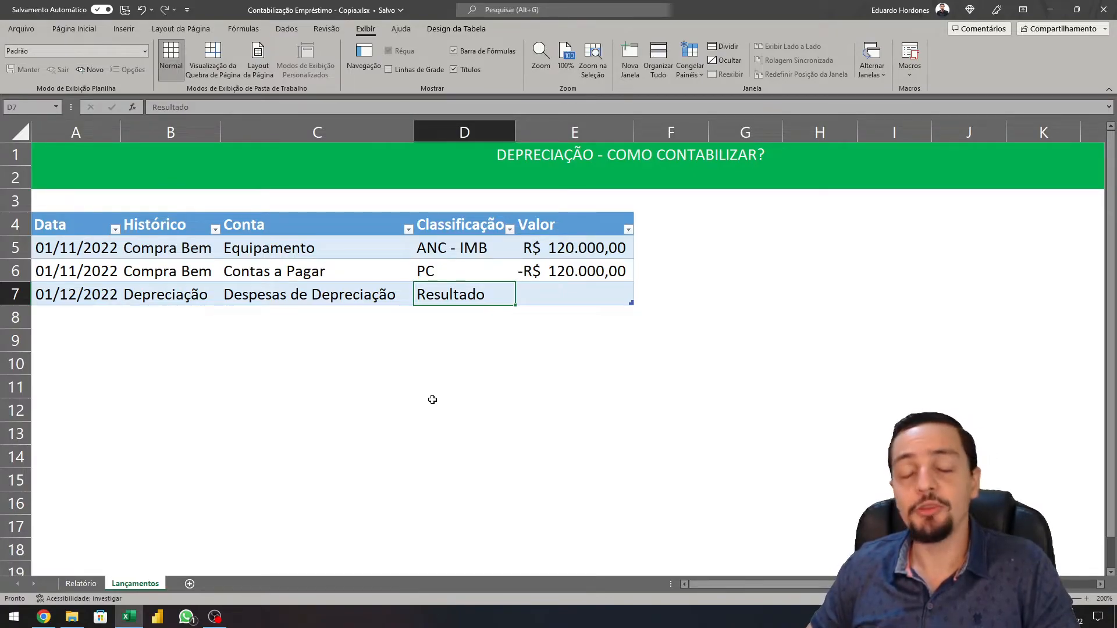
{"action": "key", "text": "Right"}
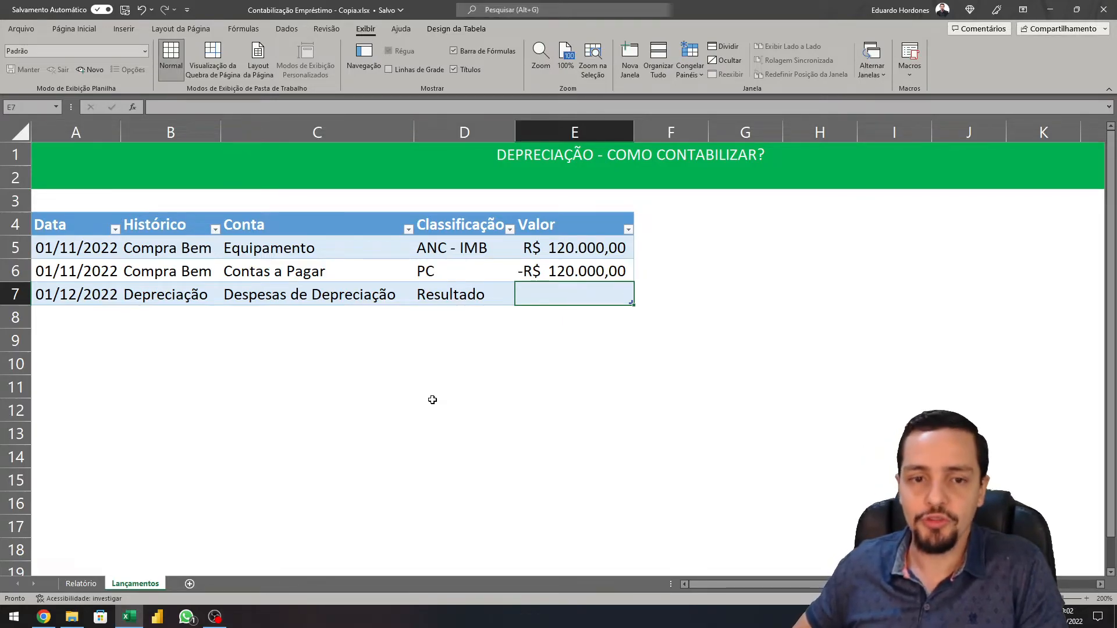
{"action": "type", "text": "120000"}
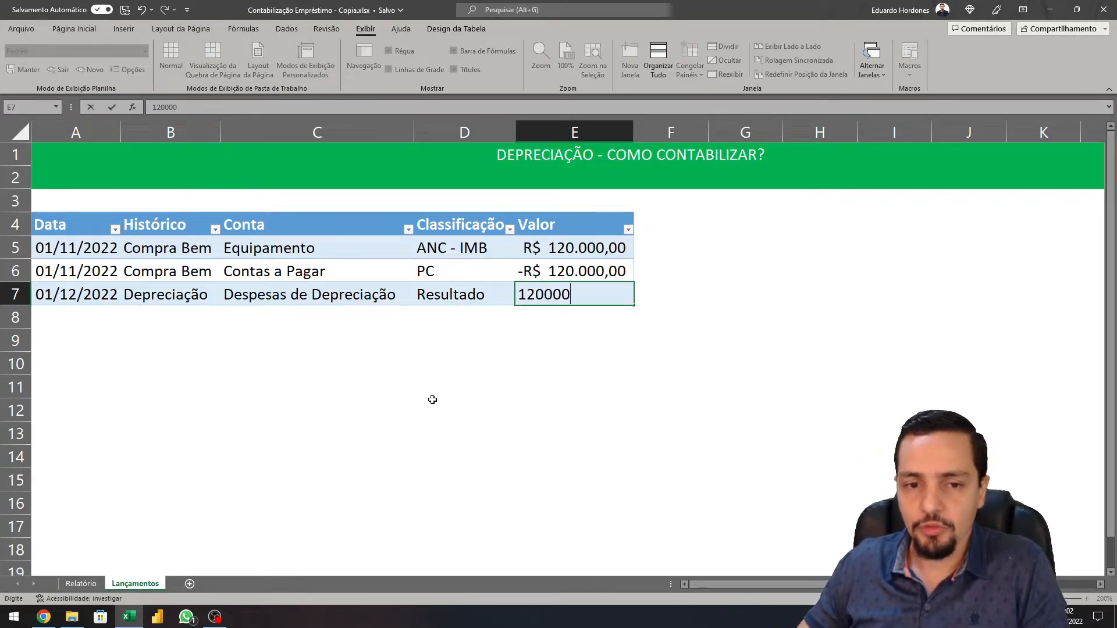
{"action": "key", "text": "Return"}
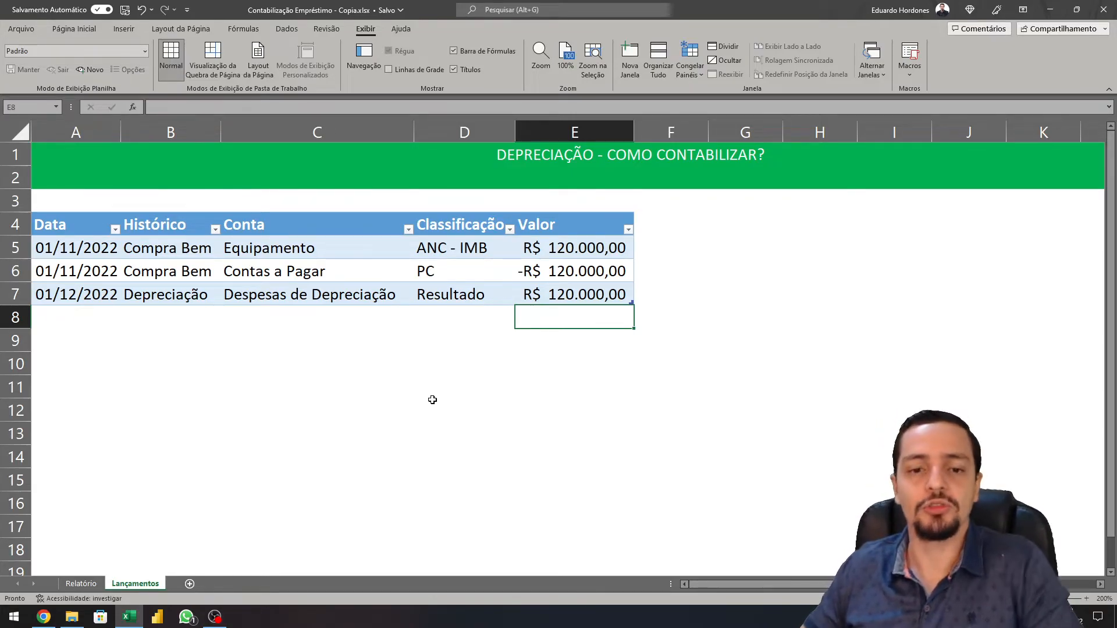
Copy the date 01/12/2022 from A7 into A8 to start the counterpart entry
{"action": "key", "text": "Left"}
{"action": "key", "text": "Left"}
{"action": "key", "text": "Left"}
{"action": "key", "text": "Left"}
{"action": "key", "text": "Up"}
{"action": "key", "text": "ctrl+c"}
{"action": "key", "text": "Down"}
{"action": "key", "text": "Return"}
Enter "Depreciação" as the Histórico of the row 8 entry
{"action": "key", "text": "Right"}
{"action": "key", "text": "Right"}
{"action": "key", "text": "Right"}
{"action": "key", "text": "Right"}
{"action": "key", "text": "Up"}
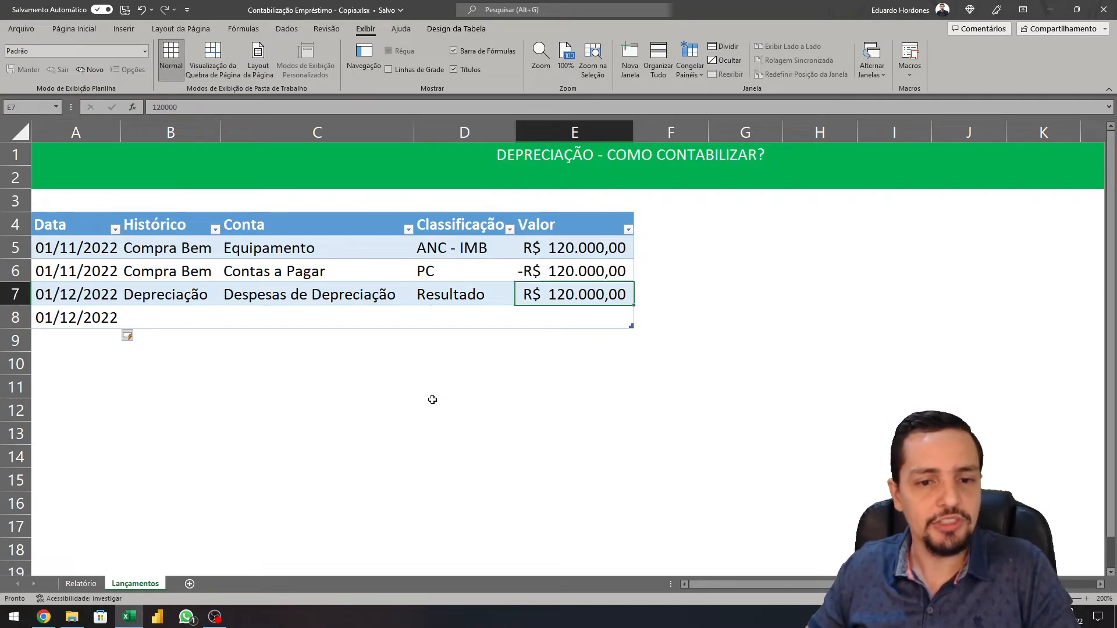
{"action": "key", "text": "Left"}
{"action": "key", "text": "Left"}
{"action": "key", "text": "Left"}
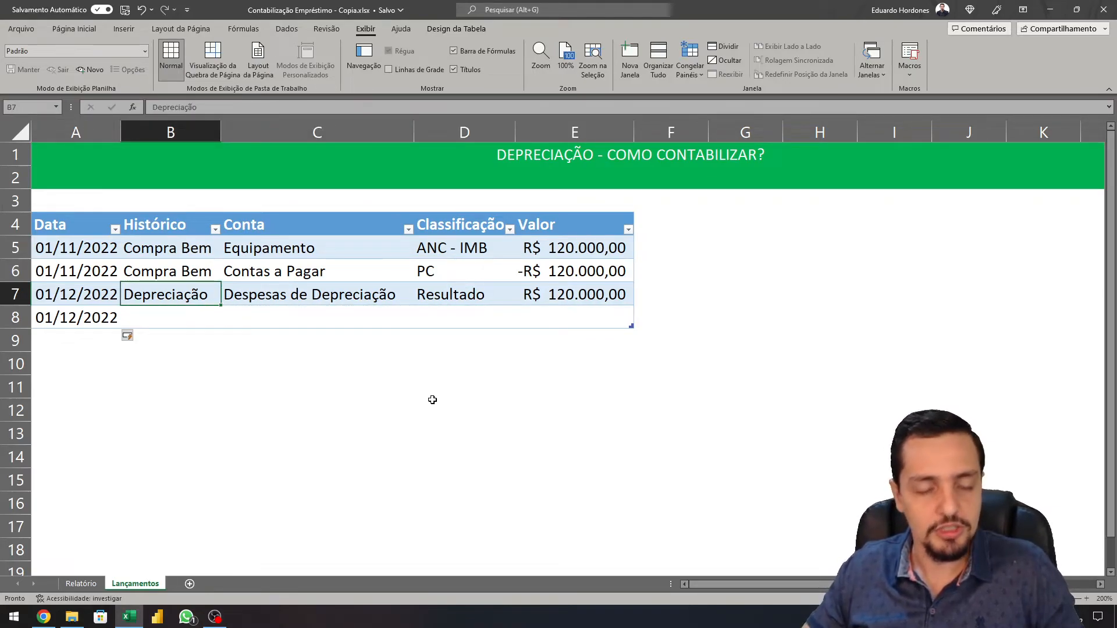
{"action": "key", "text": "Down"}
{"action": "type", "text": "Depreciação"}
{"action": "key", "text": "Tab"}
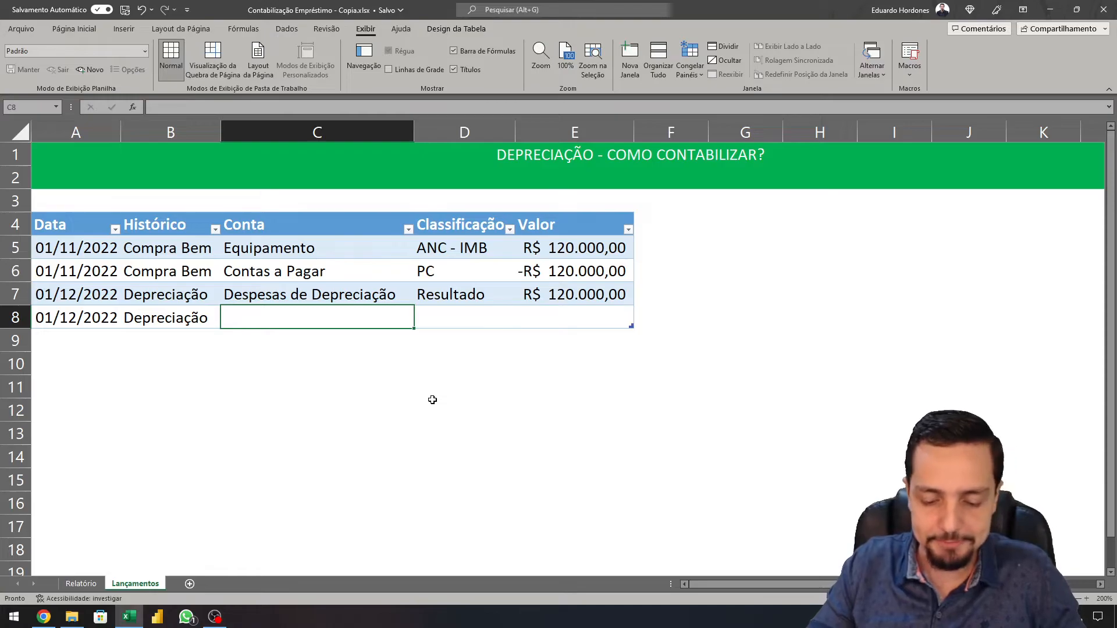
Enter "Depreciação Acumulada" as the Conta in C8
{"action": "type", "text": "Depreci"}
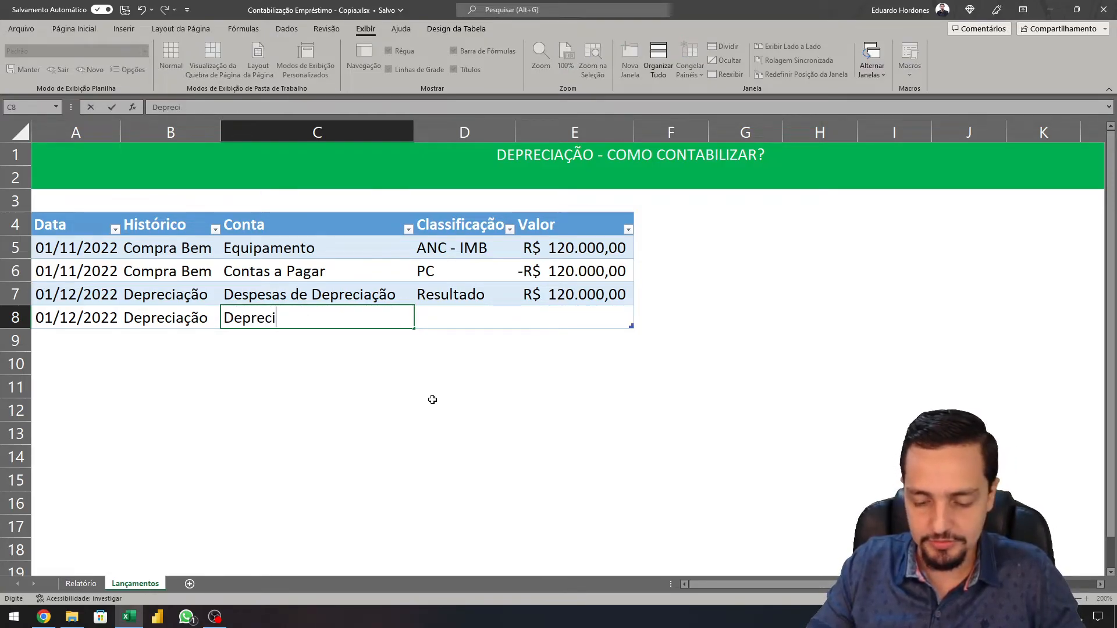
{"action": "type", "text": "ação Acumula"}
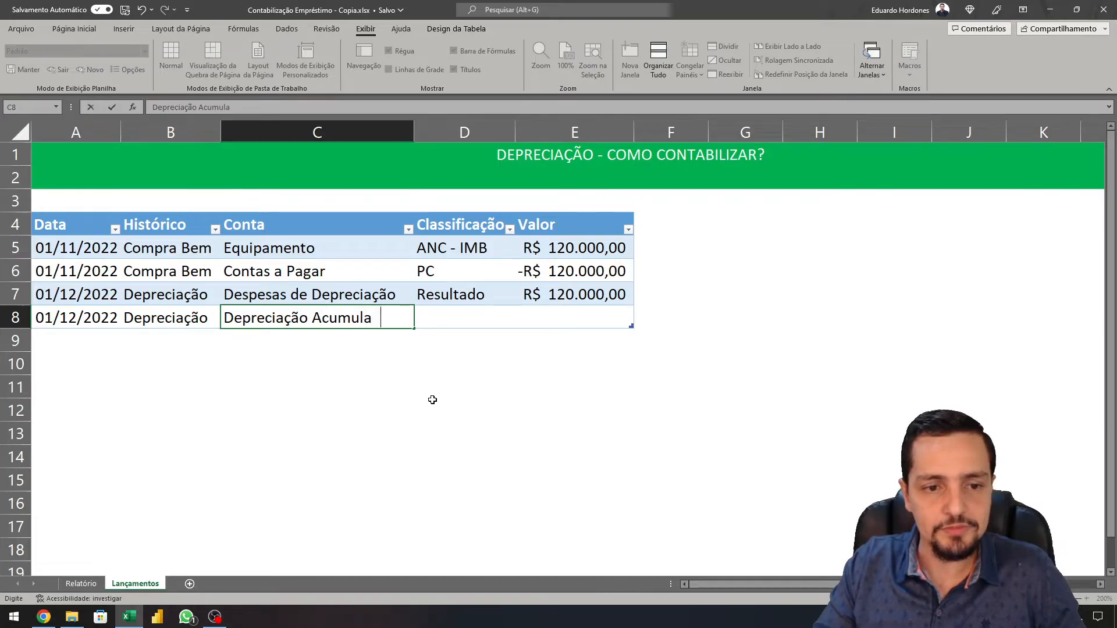
{"action": "key", "text": "BackSpace"}
{"action": "type", "text": "da"}
{"action": "key", "text": "Tab"}
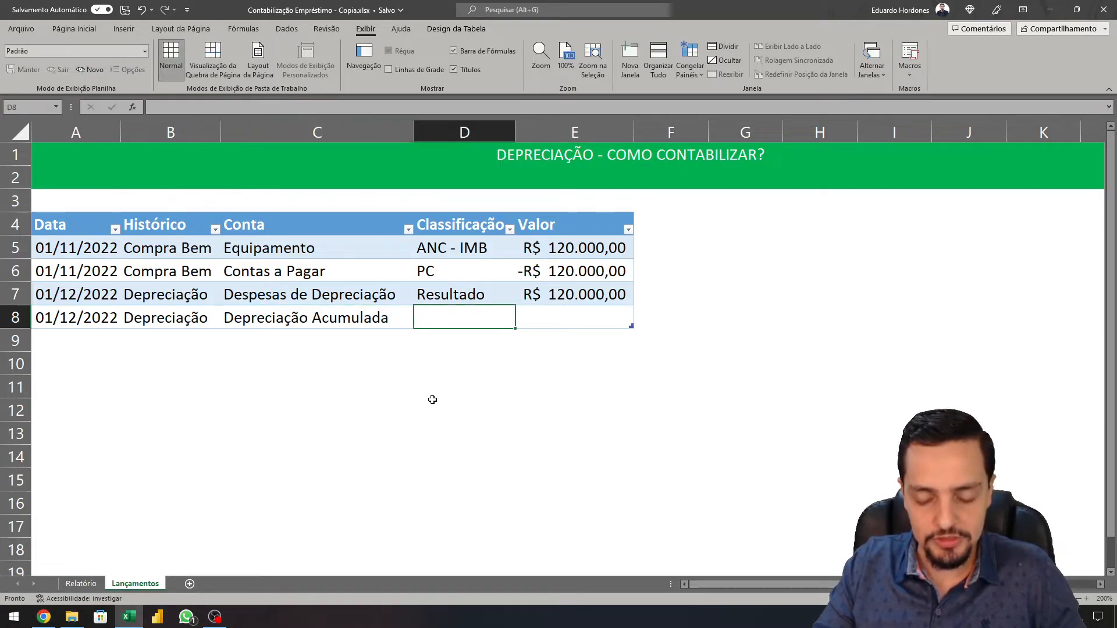
Complete the row 8 entry with Classificação "ANC - IMB" and Valor -120000
{"action": "type", "text": "NAC"}
{"action": "key", "text": "BackSpace"}
{"action": "key", "text": "BackSpace"}
{"action": "key", "text": "BackSpace"}
{"action": "type", "text": "ANC - IMB"}
{"action": "key", "text": "Return"}
{"action": "key", "text": "Up"}
{"action": "key", "text": "Right"}
{"action": "key", "text": "Right"}
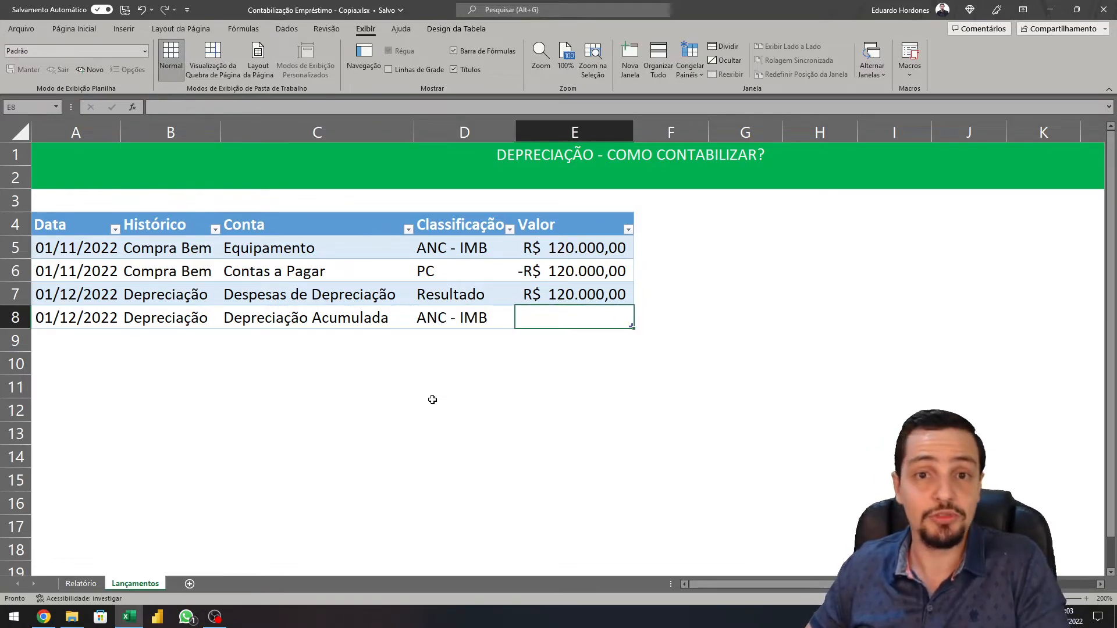
{"action": "type", "text": "-120000"}
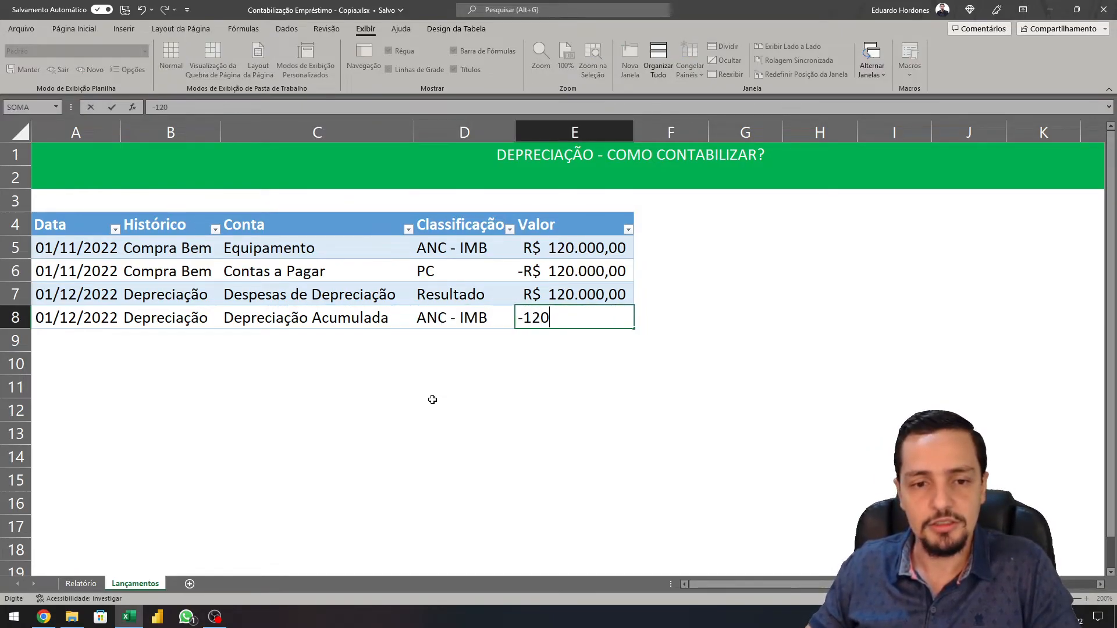
{"action": "key", "text": "Return"}
Divide the depreciation values by 10 with the formulas =120000/10 in E7 and =-120000/10 in E8
{"action": "key", "text": "Up"}
{"action": "key", "text": "Up"}
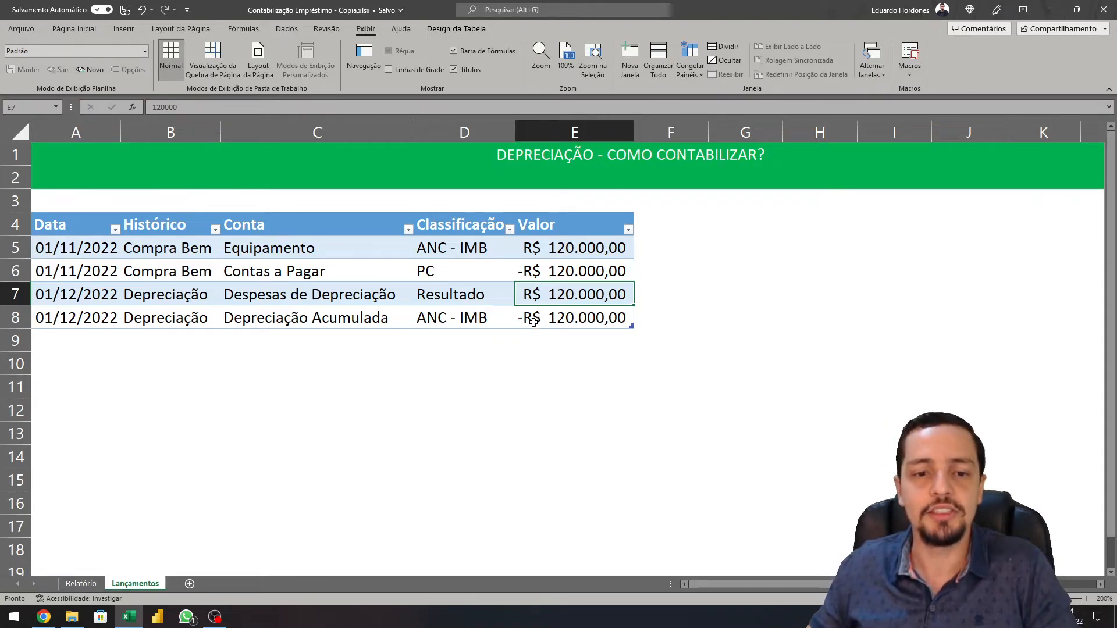
{"action": "double_click", "coordinate": [557, 298]}
{"action": "type", "text": "="}
{"action": "type", "text": "/10"}
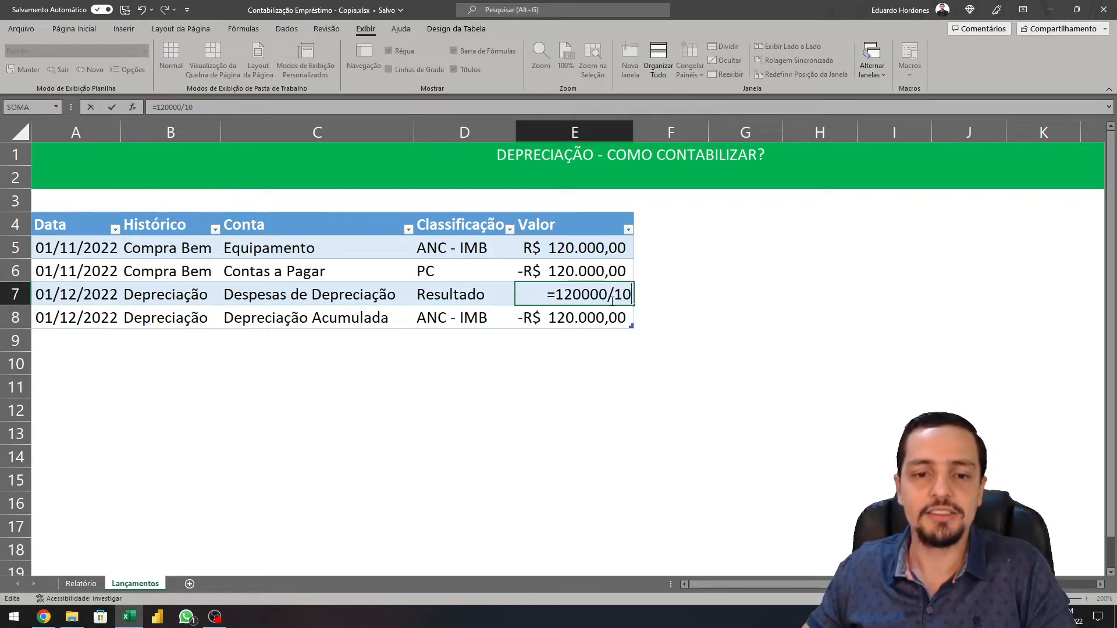
{"action": "key", "text": "Return"}
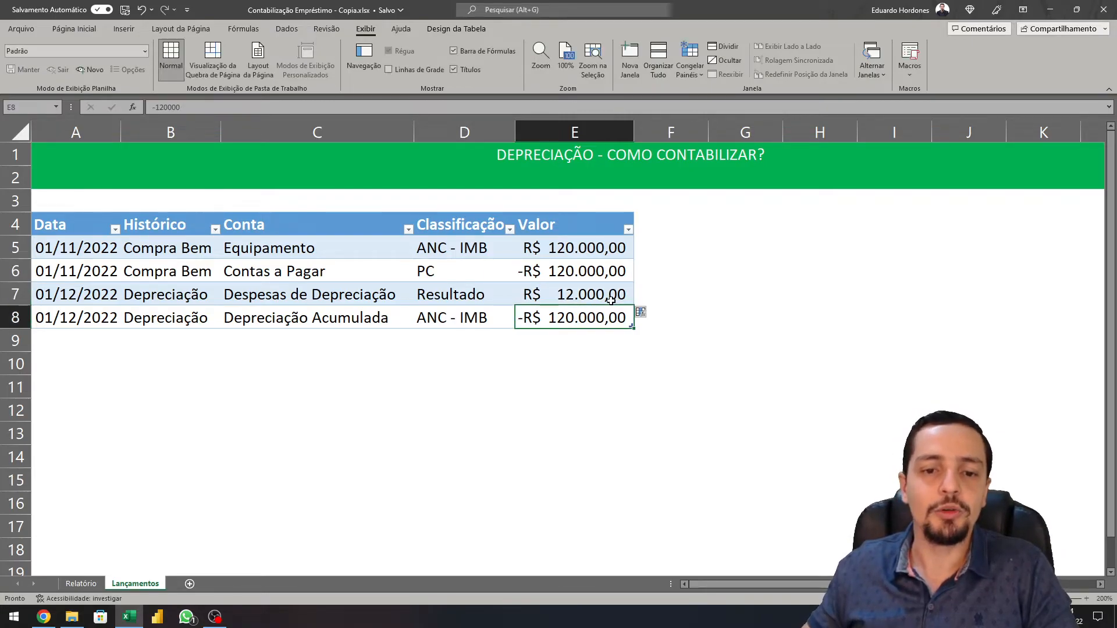
{"action": "double_click", "coordinate": [533, 316]}
{"action": "type", "text": "="}
{"action": "type", "text": "/10"}
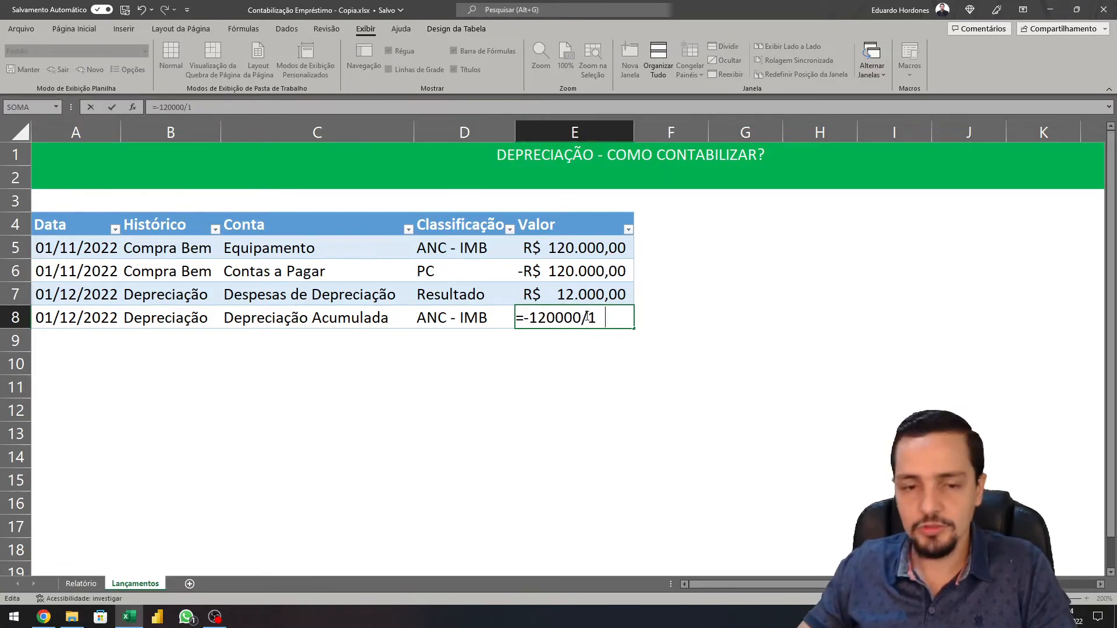
{"action": "key", "text": "Return"}
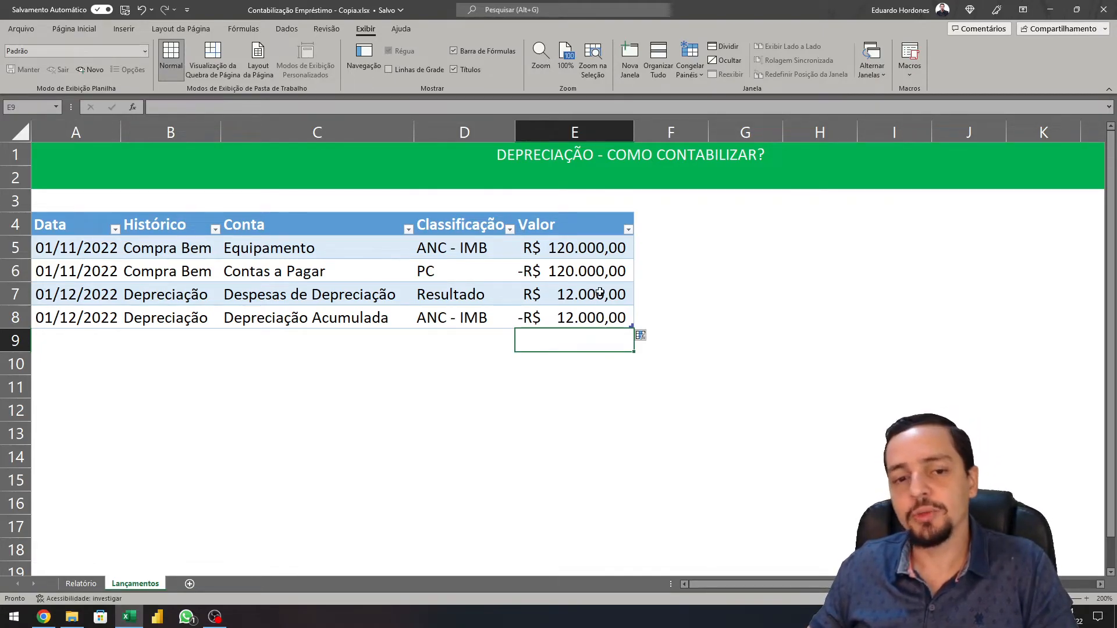
Convert both depreciation values to monthly amounts with =120000/10/12 in E7 and =-120000/10/12 in E8
{"action": "double_click", "coordinate": [593, 298]}
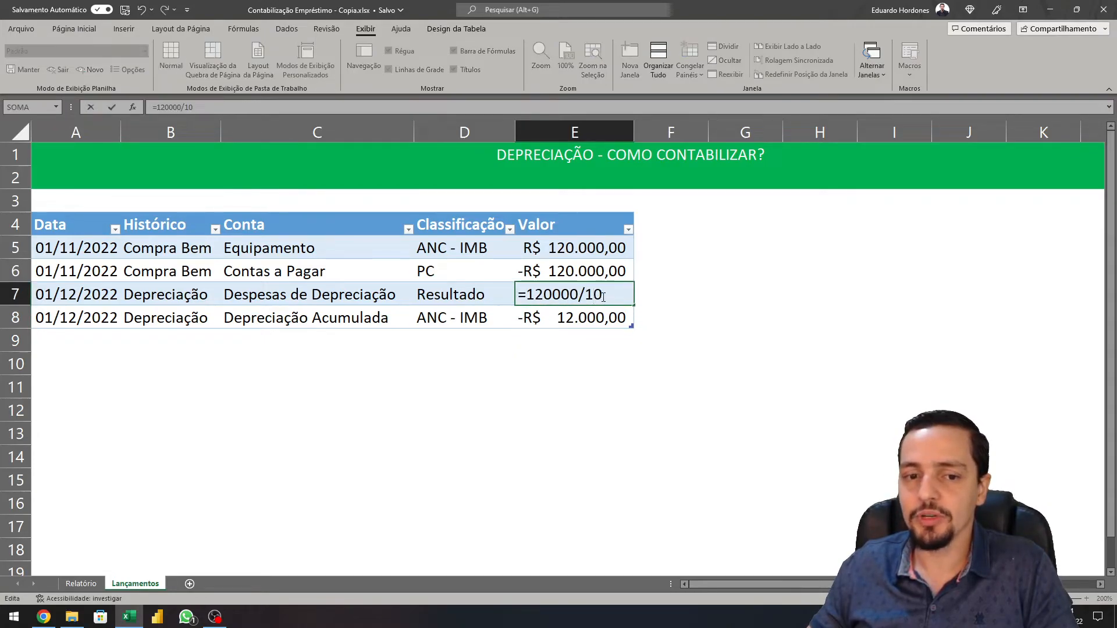
{"action": "type", "text": "/12"}
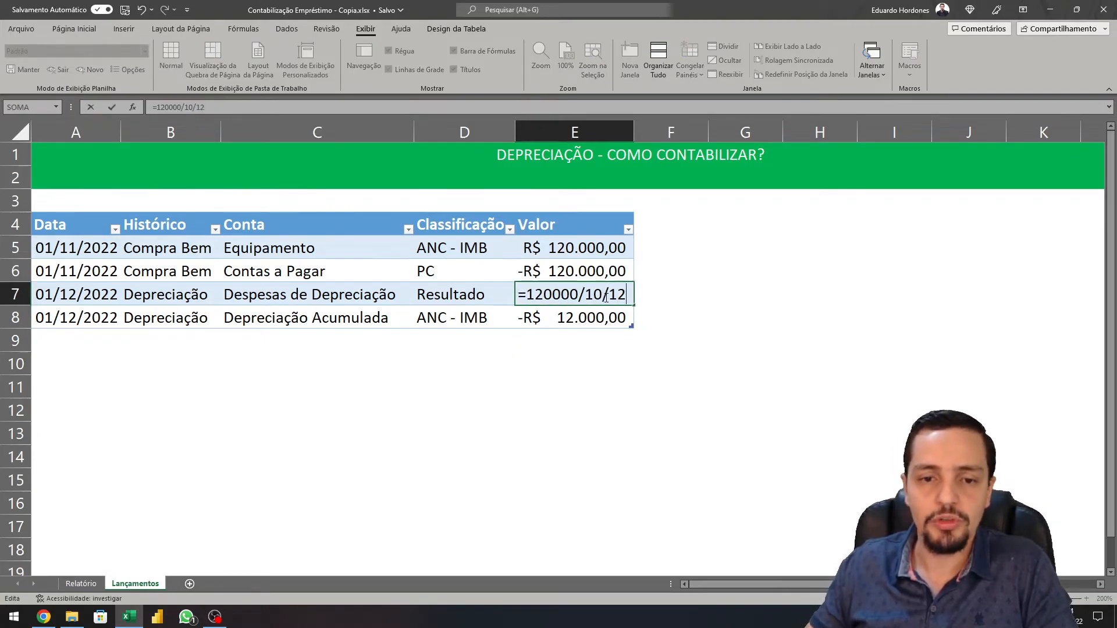
{"action": "key", "text": "Return"}
{"action": "double_click", "coordinate": [588, 319]}
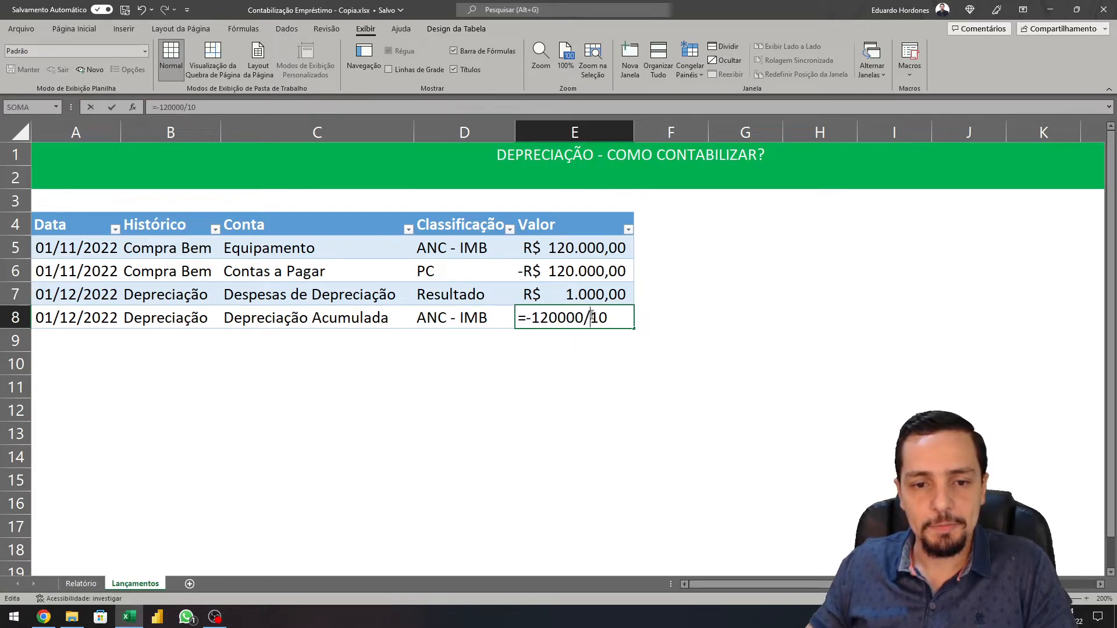
{"action": "type", "text": "/12"}
{"action": "key", "text": "Return"}
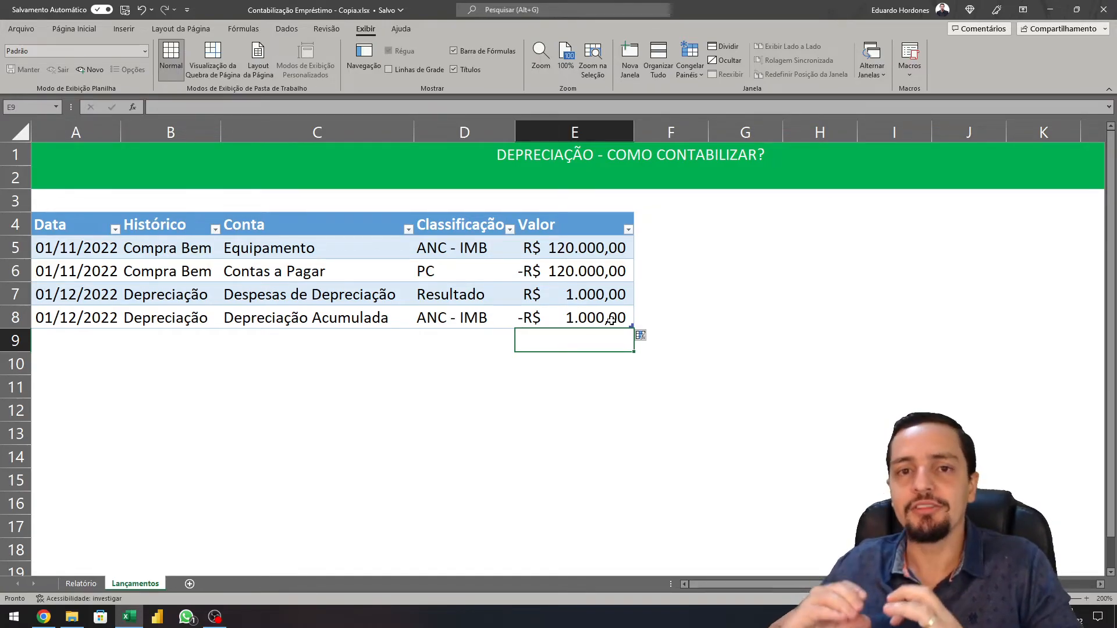
Refresh the Ativos pivot table on the Relatório sheet
{"action": "left_click", "coordinate": [81, 584]}
{"action": "left_click", "coordinate": [233, 224]}
{"action": "right_click", "coordinate": [235, 228]}
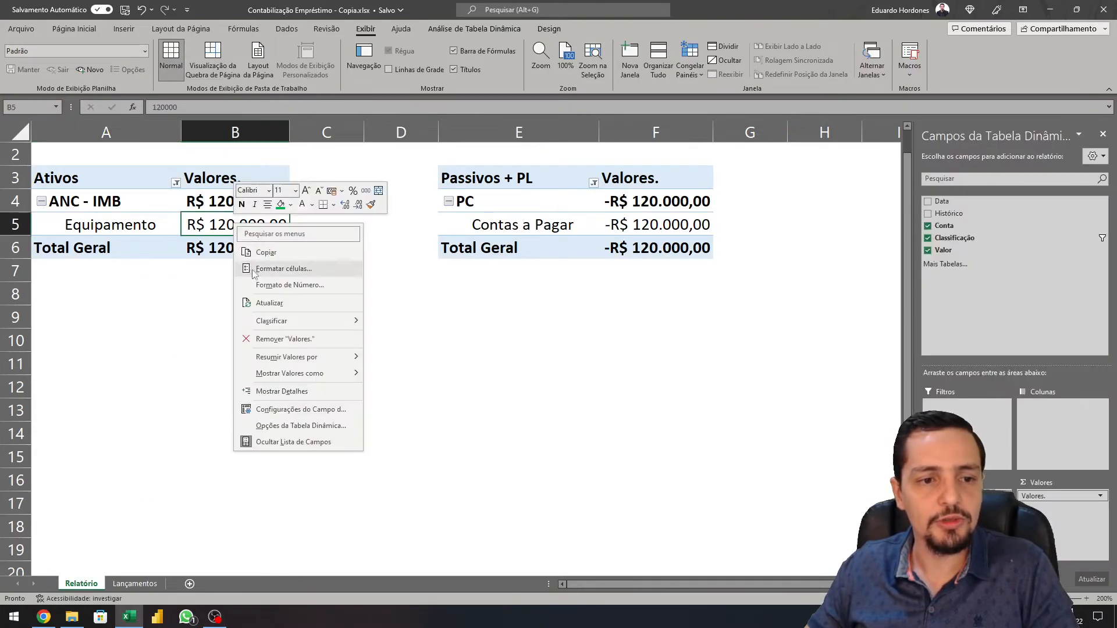
{"action": "left_click", "coordinate": [267, 299]}
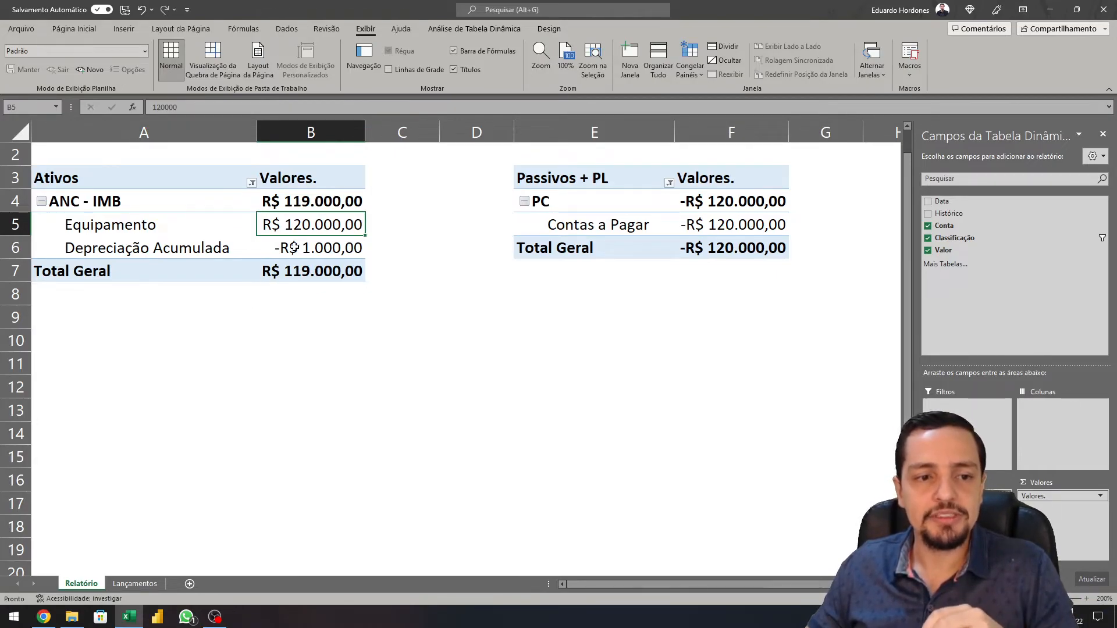
Review the Depreciação Acumulada, Equipamento and ANC - IMB values, and compare the totals of Ativos and Passivos + PL
{"action": "left_click", "coordinate": [280, 248]}
{"action": "left_click", "coordinate": [328, 223]}
{"action": "left_click", "coordinate": [331, 200]}
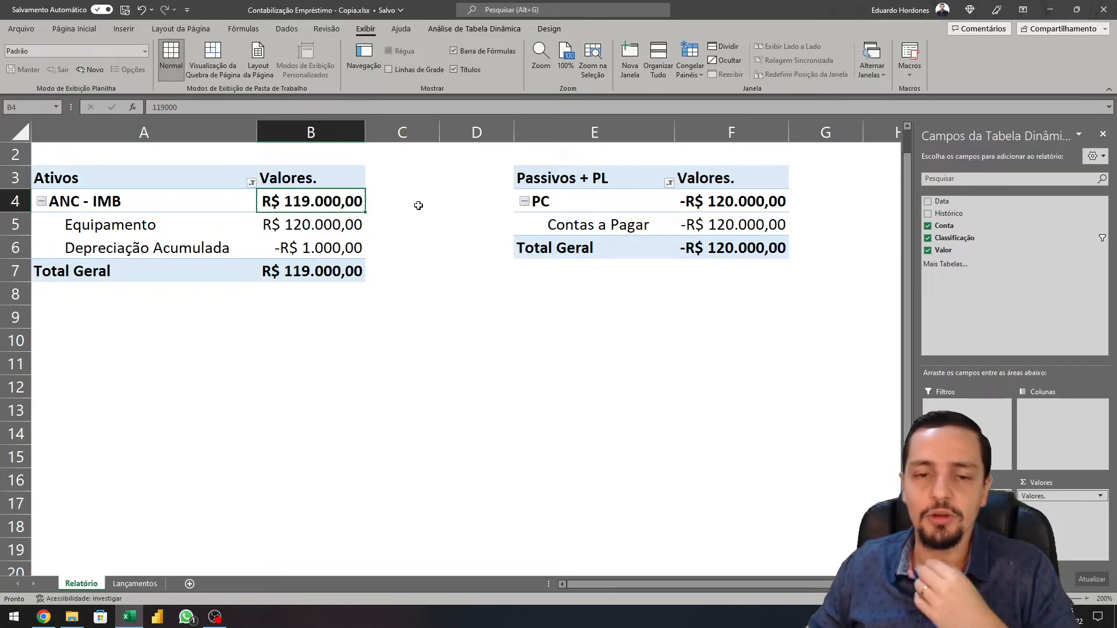
{"action": "left_click", "coordinate": [657, 224]}
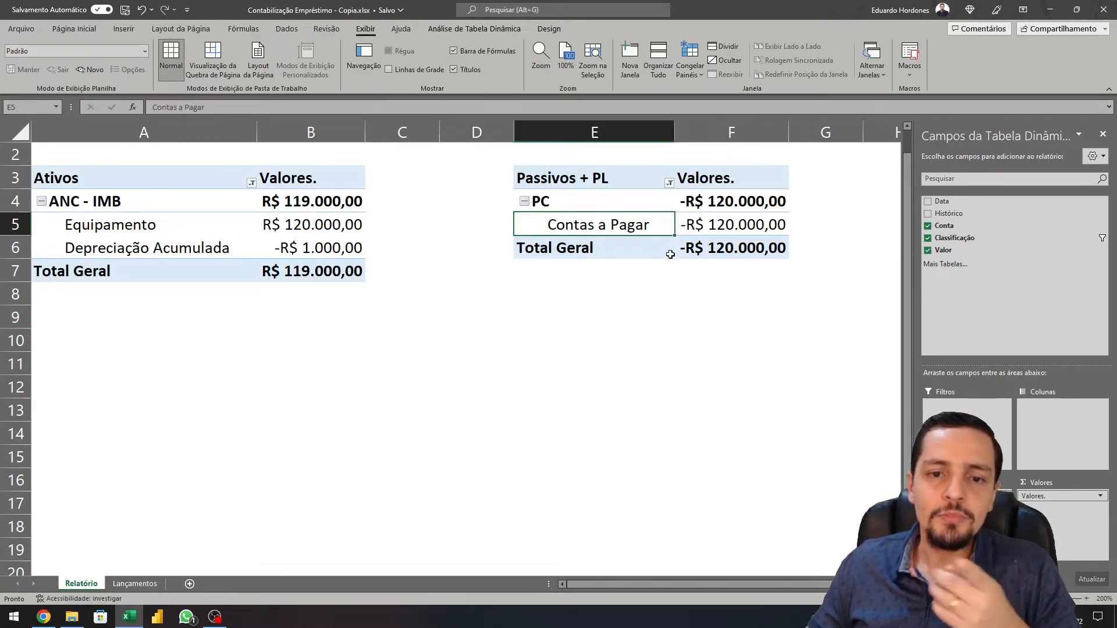
{"action": "left_click", "coordinate": [315, 275]}
{"action": "left_click", "coordinate": [739, 246]}
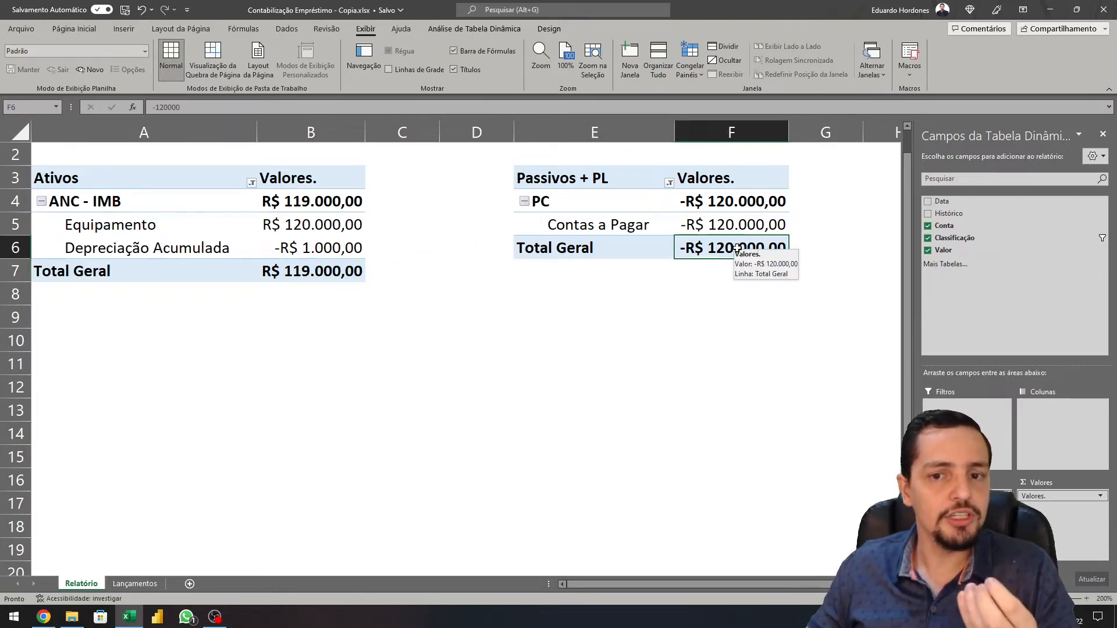
{"action": "left_click", "coordinate": [729, 288]}
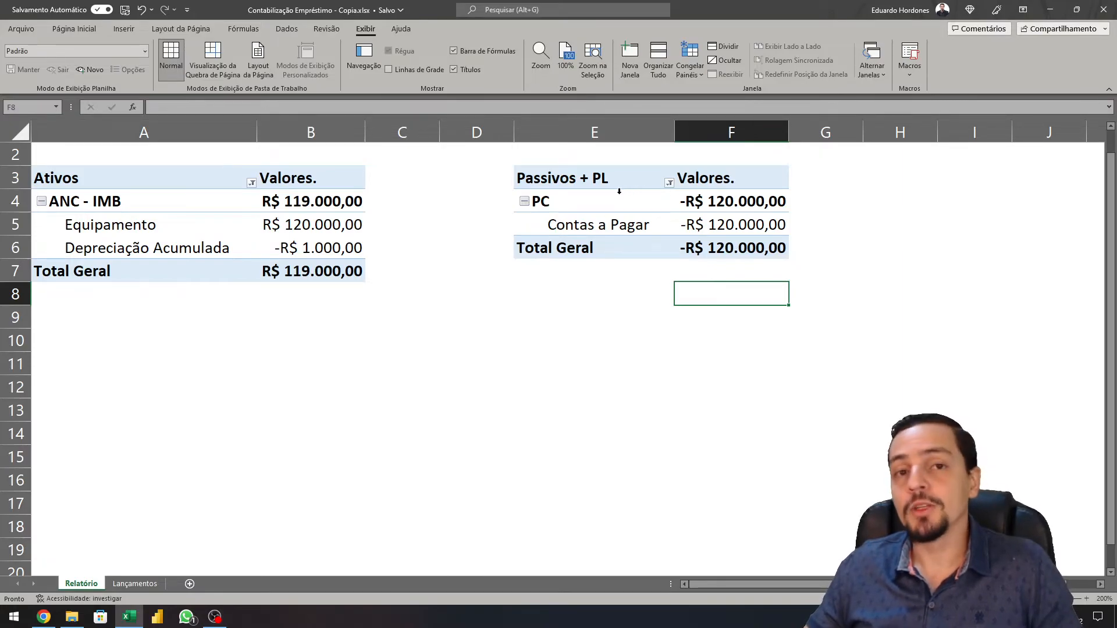
Copy the whole Passivos + PL pivot table and paste the duplicate at E9
{"action": "left_click_drag", "start_coordinate": [601, 182], "coordinate": [753, 260]}
{"action": "key", "text": "ctrl+c"}
{"action": "left_click", "coordinate": [541, 324]}
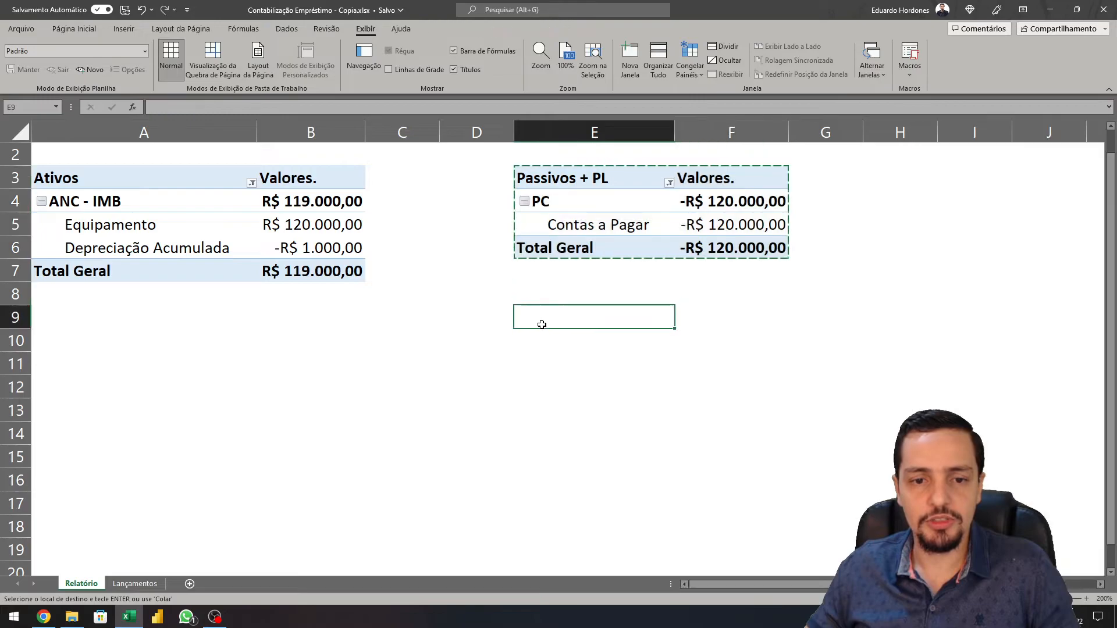
{"action": "key", "text": "ctrl+v"}
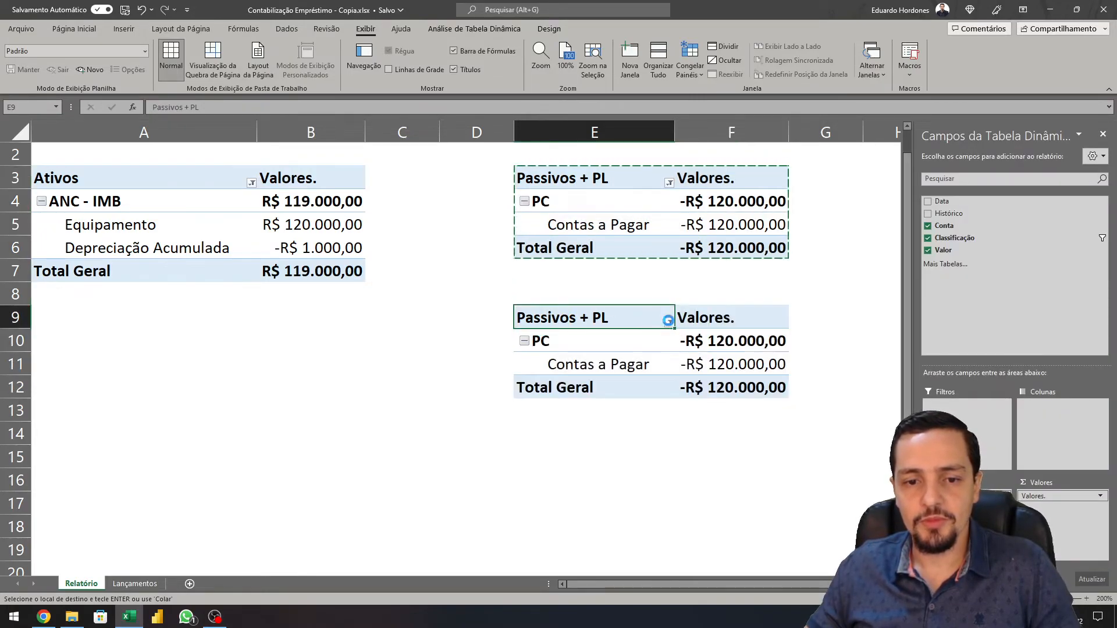
Filter the duplicated pivot table's Classificação to Resultado only, and widen column F to fit its values
{"action": "left_click", "coordinate": [669, 322]}
{"action": "left_click", "coordinate": [554, 495]}
{"action": "left_click", "coordinate": [573, 505]}
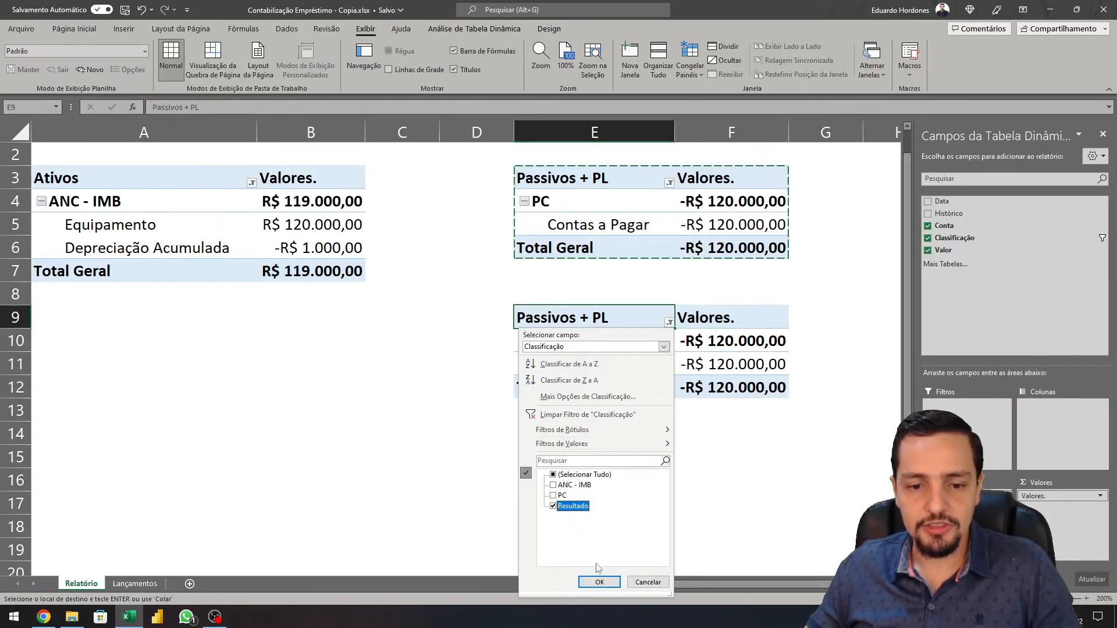
{"action": "left_click", "coordinate": [599, 583]}
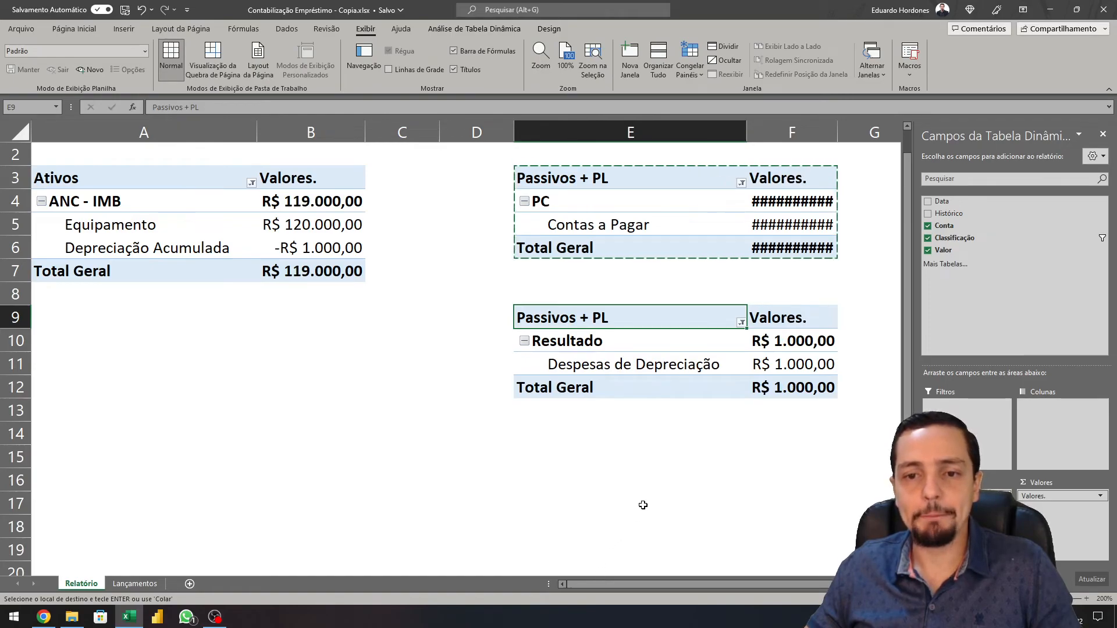
{"action": "left_click", "coordinate": [779, 271]}
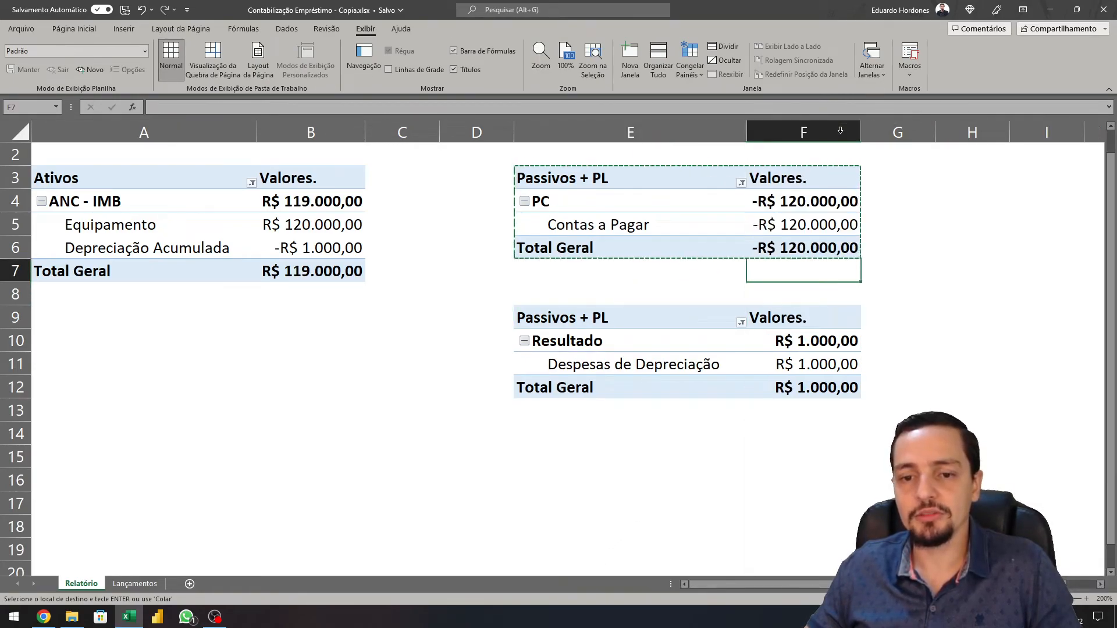
{"action": "left_click", "coordinate": [679, 471]}
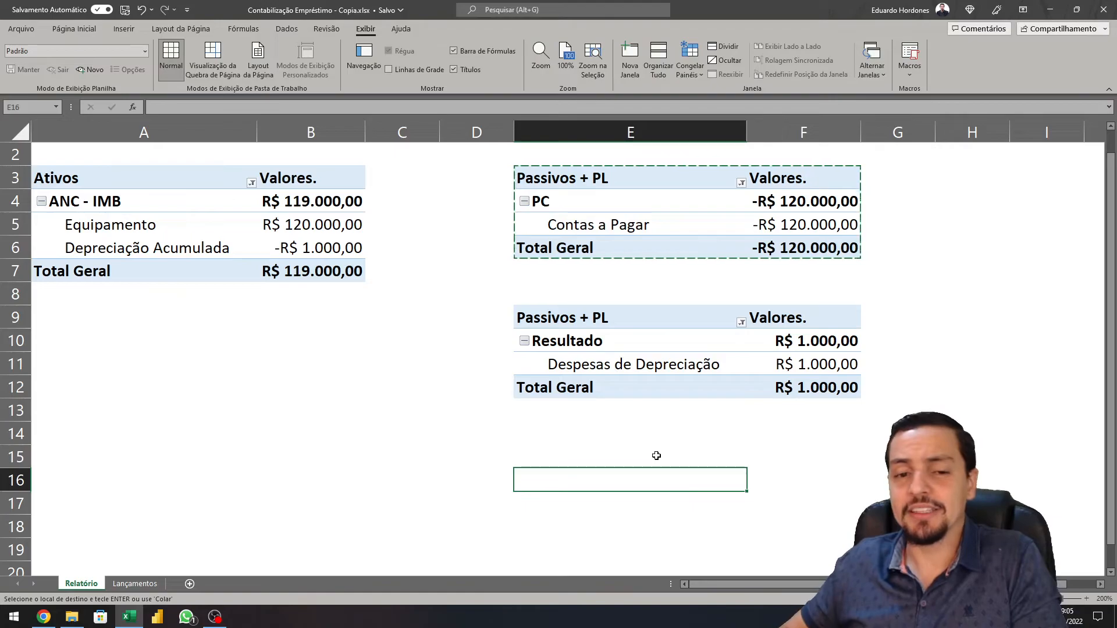
Rename the header of the duplicated pivot table in E9 as "D.R.E."
{"action": "left_click", "coordinate": [582, 320]}
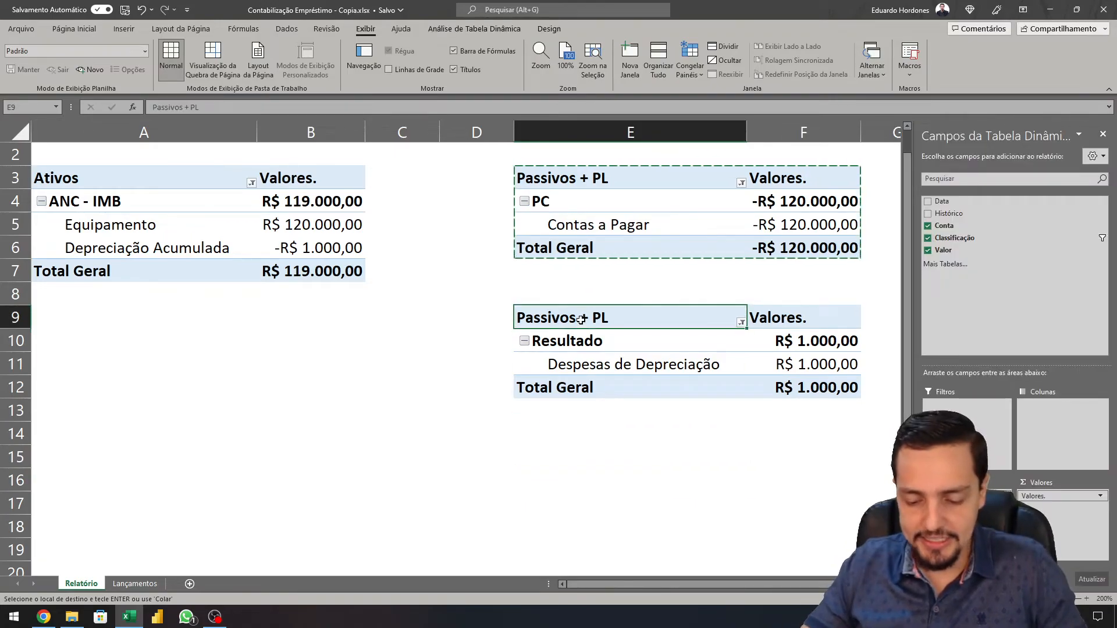
{"action": "type", "text": "D.R.E."}
{"action": "key", "text": "Return"}
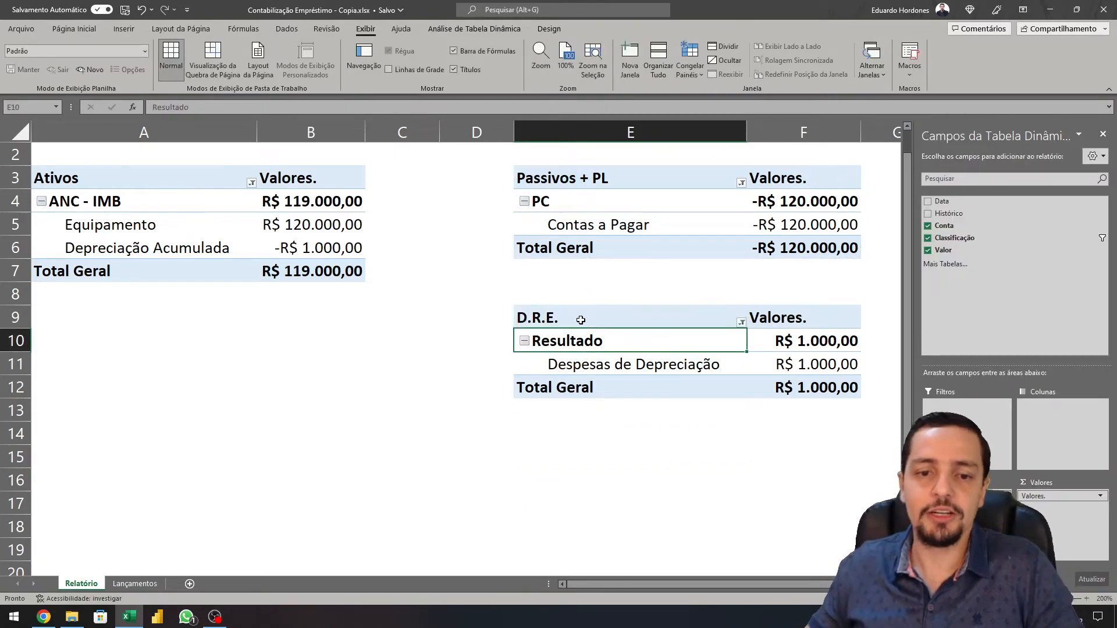
{"action": "left_click", "coordinate": [610, 412]}
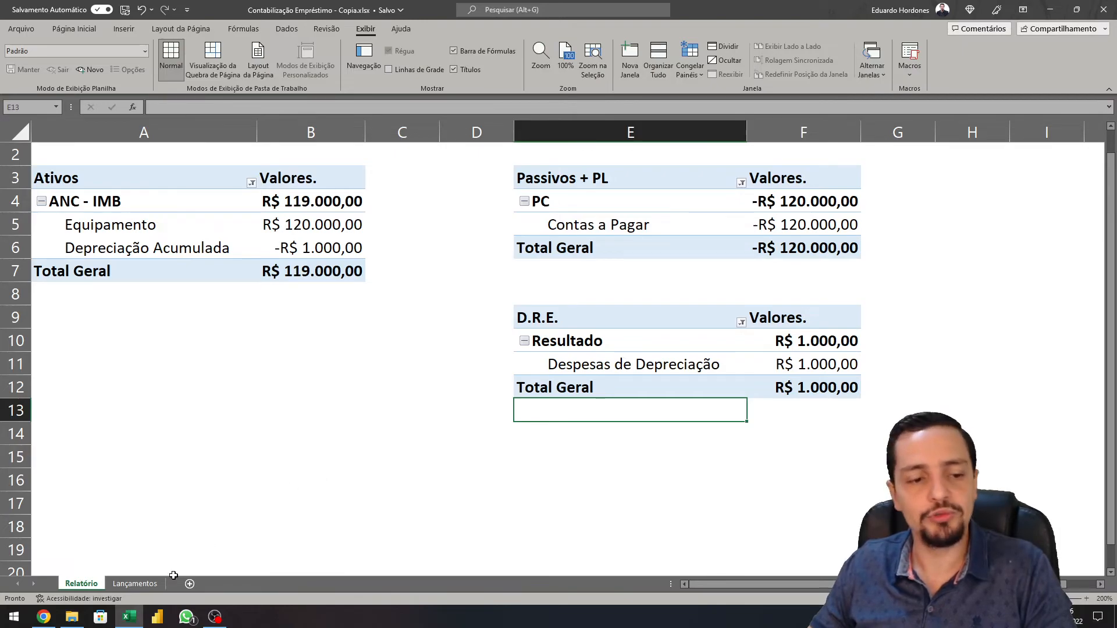
Start a row 9 entry on the Lançamentos sheet with the date 01/12/2022 copied from A8 and Histórico "Apuração"
{"action": "left_click", "coordinate": [135, 584]}
{"action": "left_click", "coordinate": [80, 342]}
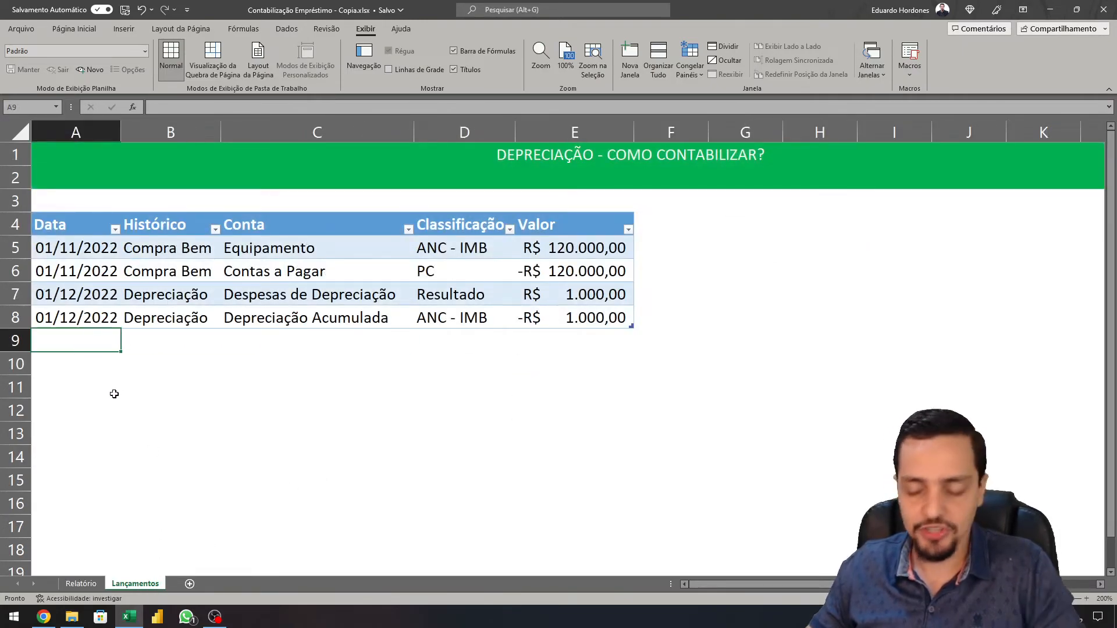
{"action": "key", "text": "ctrl+apostrophe"}
{"action": "key", "text": "Tab"}
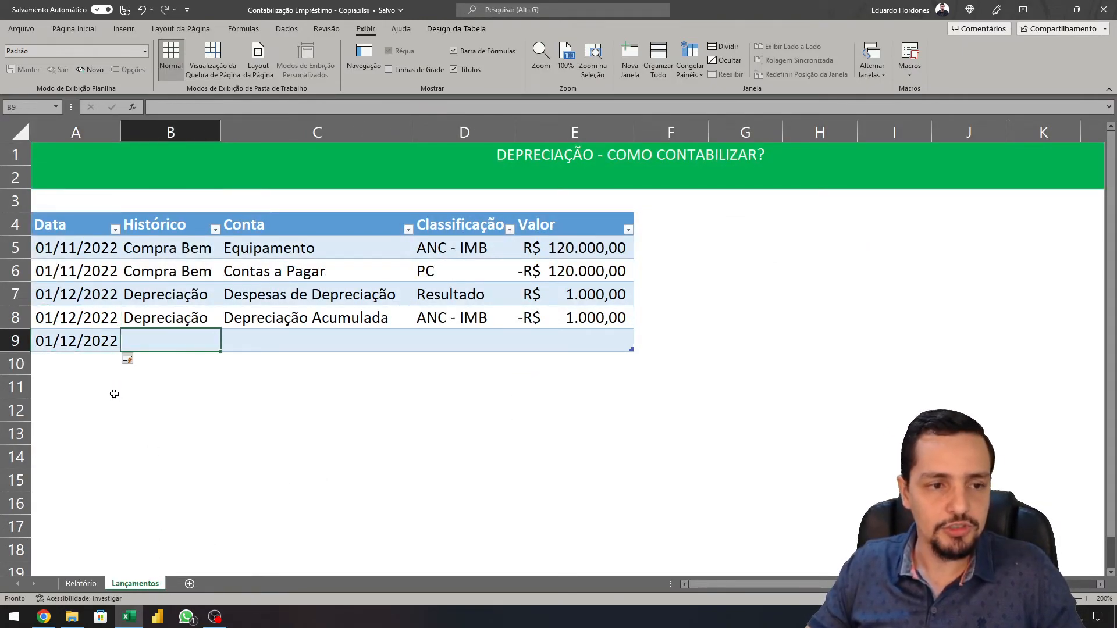
{"action": "type", "text": "Apuração"}
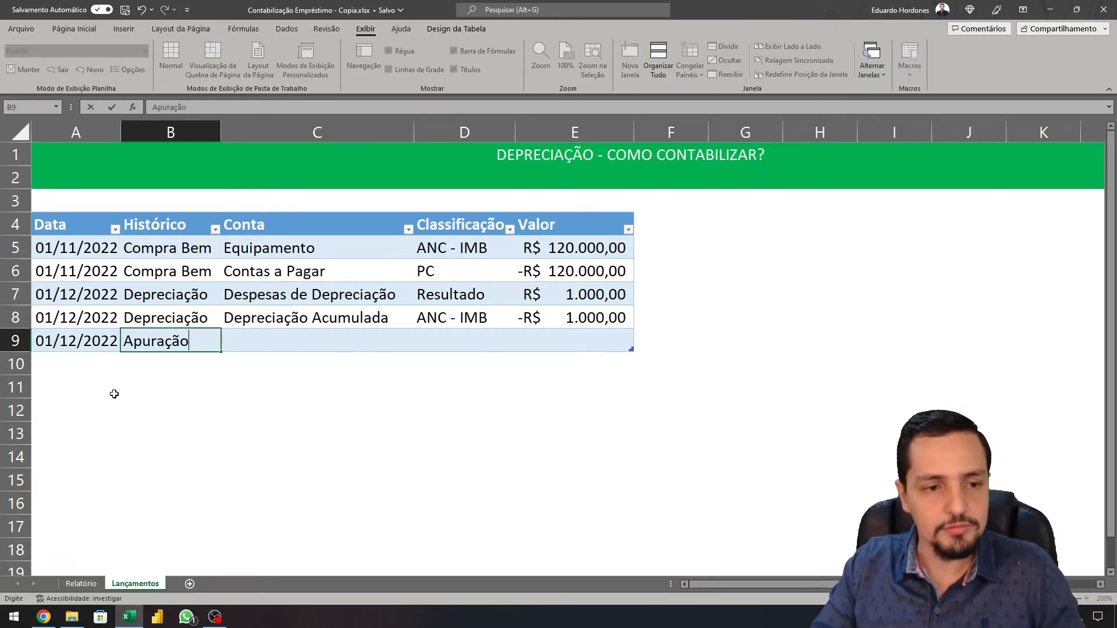
{"action": "key", "text": "Tab"}
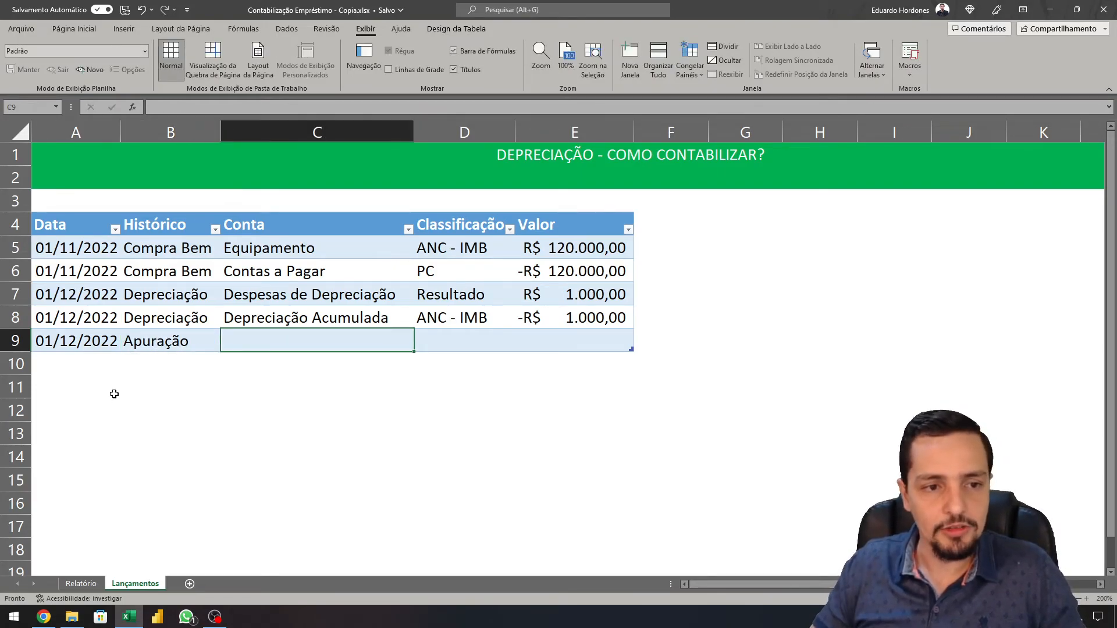
Complete the row 9 entry with Conta "Prejuizos Acumulados", Classificação "PL" and Valor 1000
{"action": "type", "text": "P"}
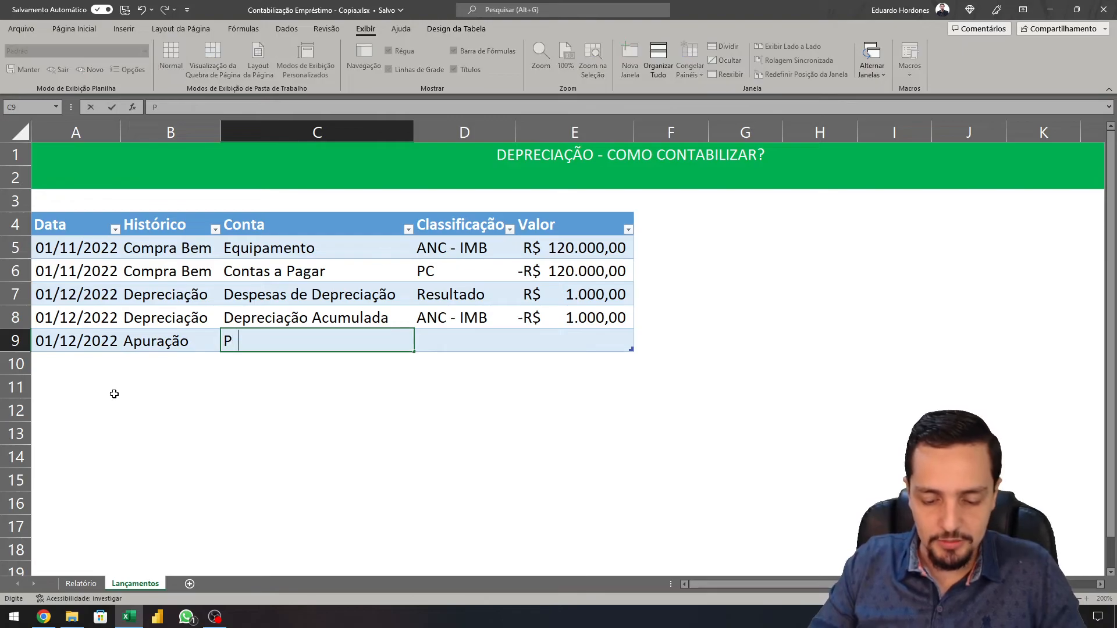
{"action": "type", "text": "rejuizos Acumulados"}
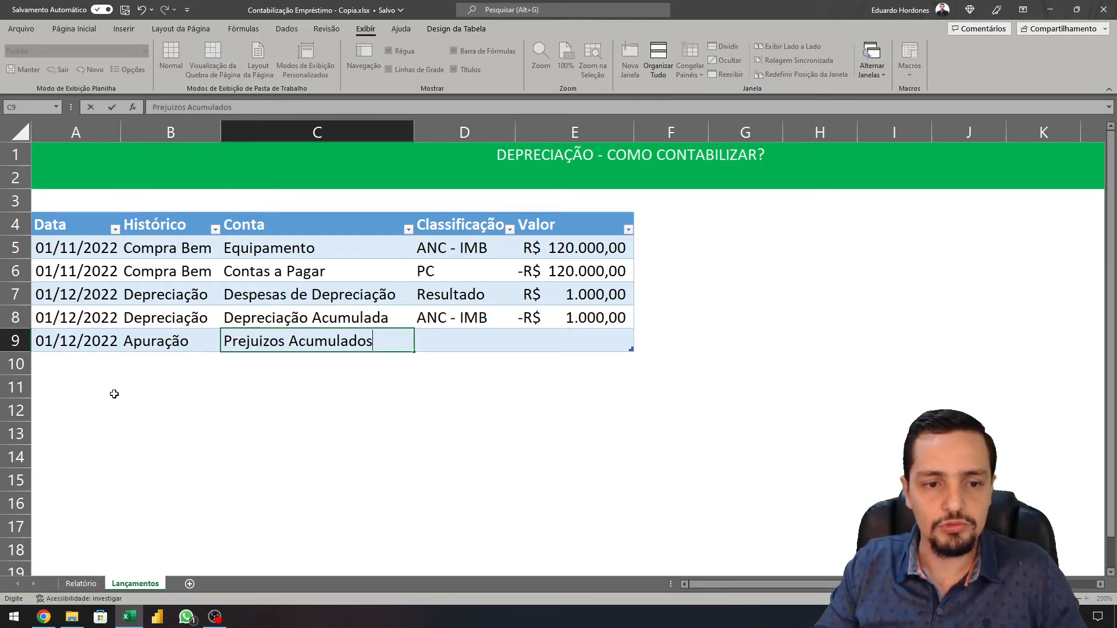
{"action": "key", "text": "Tab"}
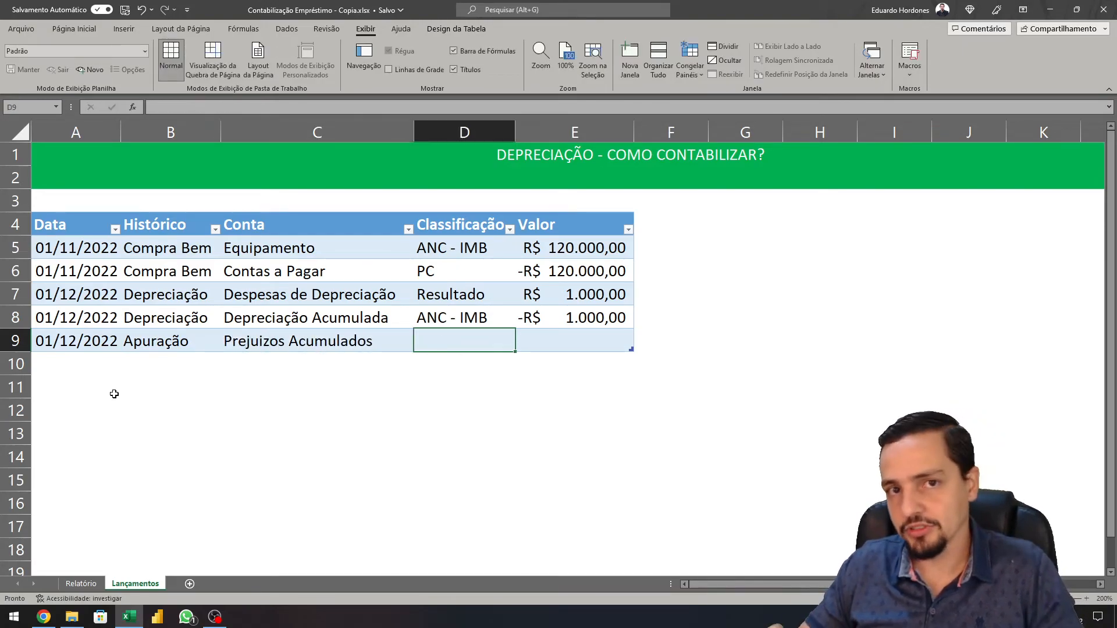
{"action": "type", "text": "PL"}
{"action": "key", "text": "Tab"}
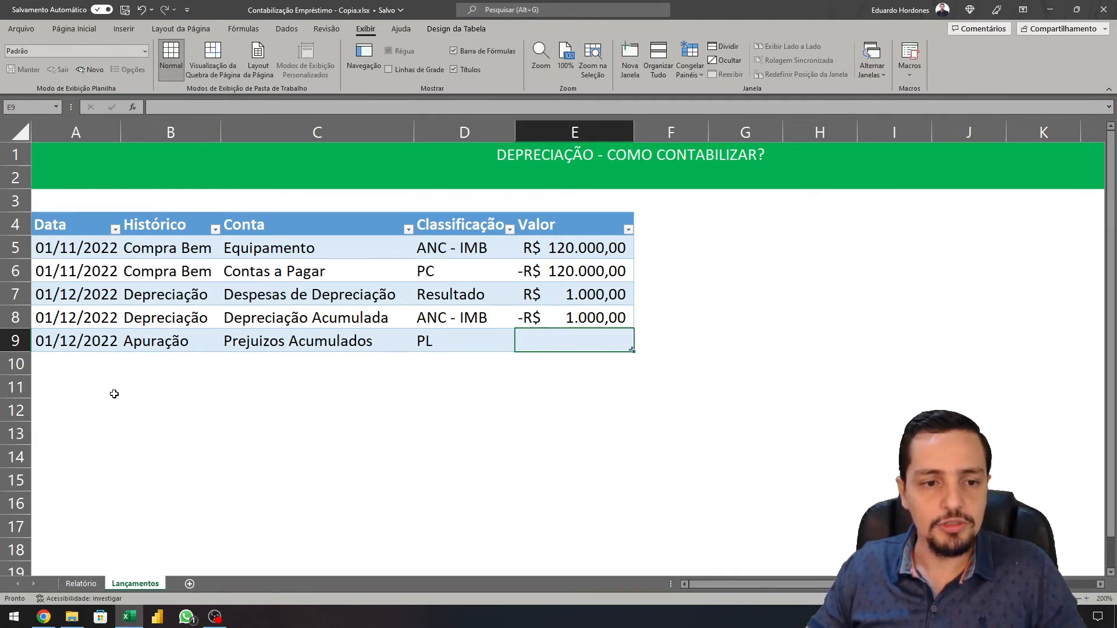
{"action": "type", "text": "1000"}
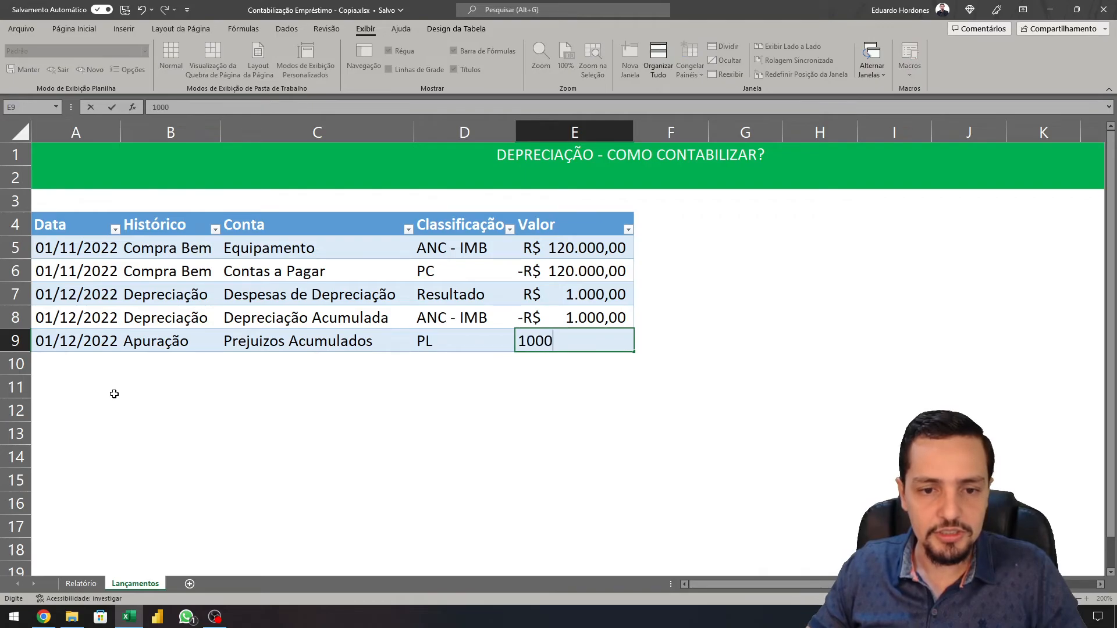
{"action": "key", "text": "Return"}
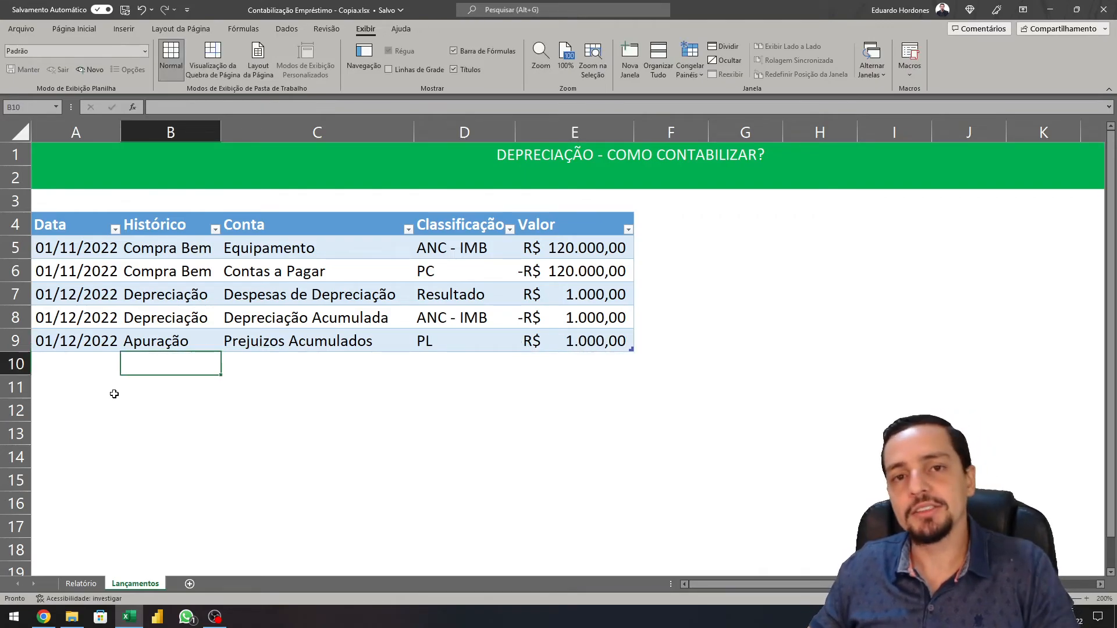
Refresh the Passivos + PL pivot table on the Relatório sheet to pull in the new Apuração entry
{"action": "left_click", "coordinate": [81, 583]}
{"action": "right_click", "coordinate": [667, 205]}
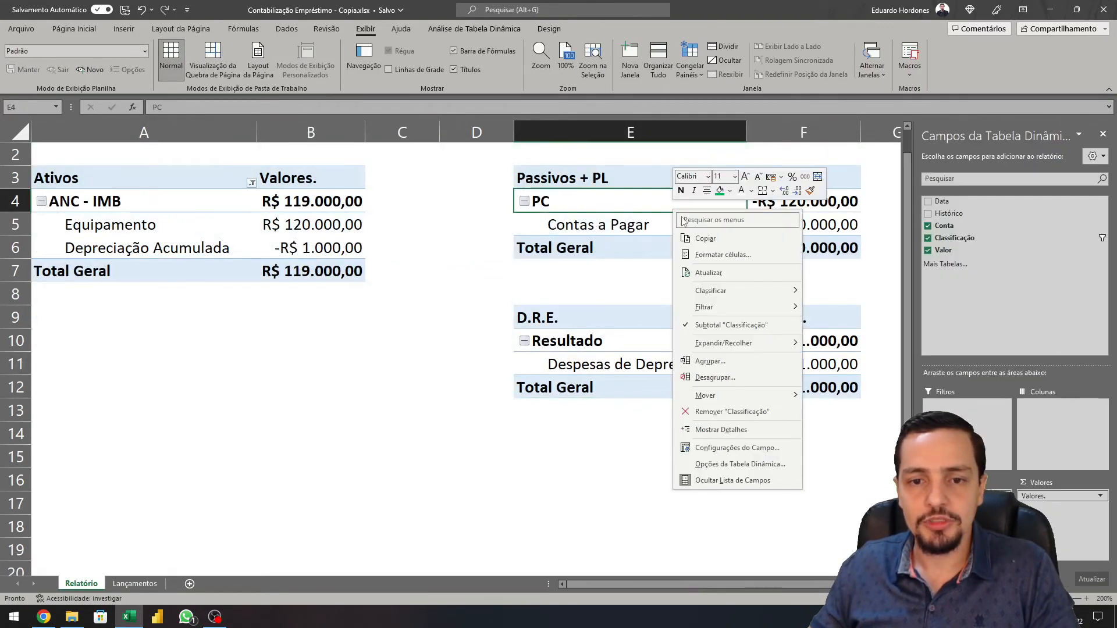
{"action": "left_click", "coordinate": [711, 271]}
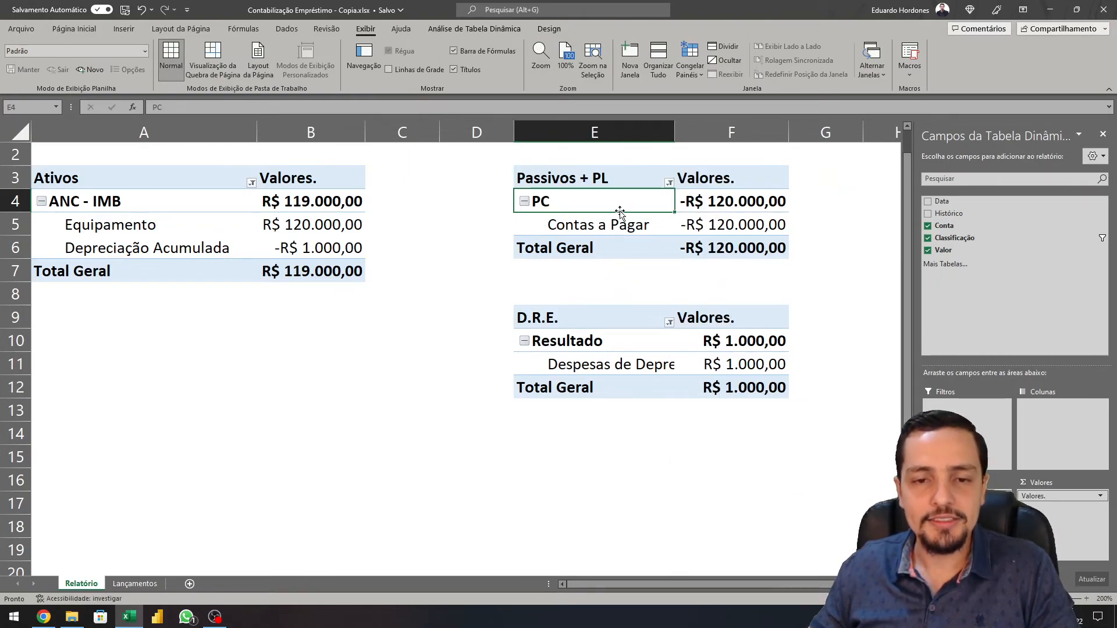
Include PL alongside PC in the Classificação filter of the Passivos + PL pivot table
{"action": "left_click", "coordinate": [589, 214]}
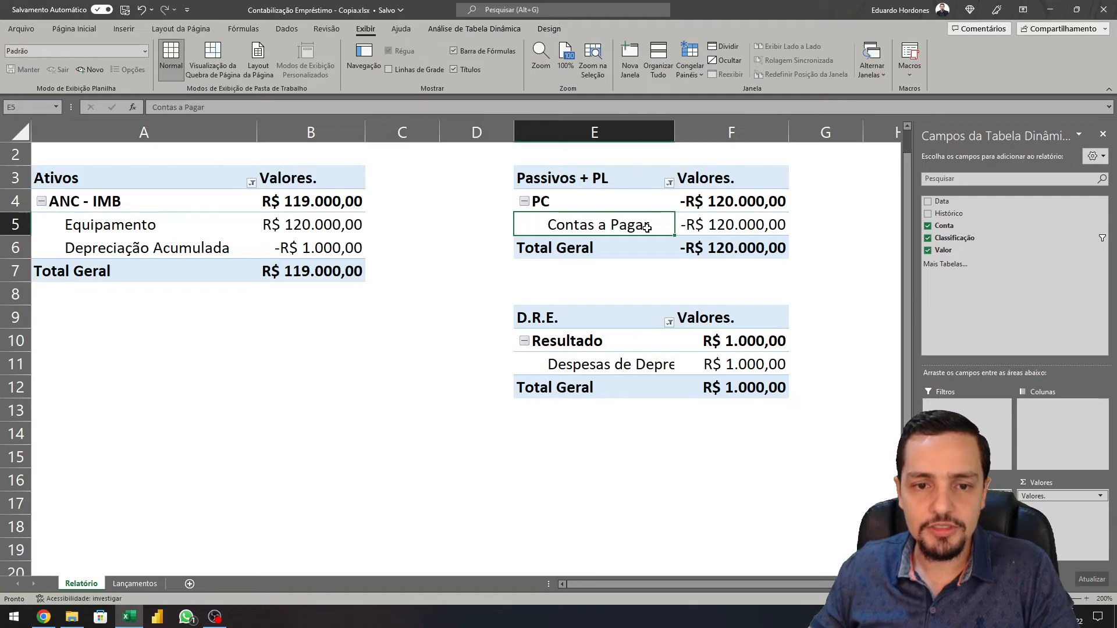
{"action": "left_click", "coordinate": [670, 184]}
{"action": "left_click", "coordinate": [726, 265]}
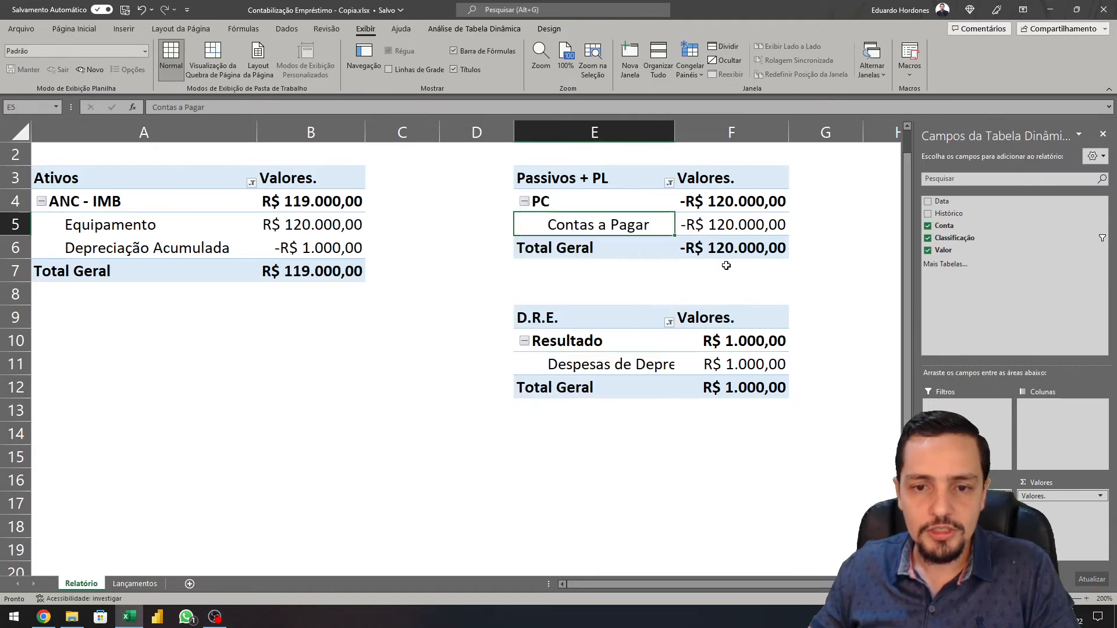
{"action": "left_click", "coordinate": [608, 201]}
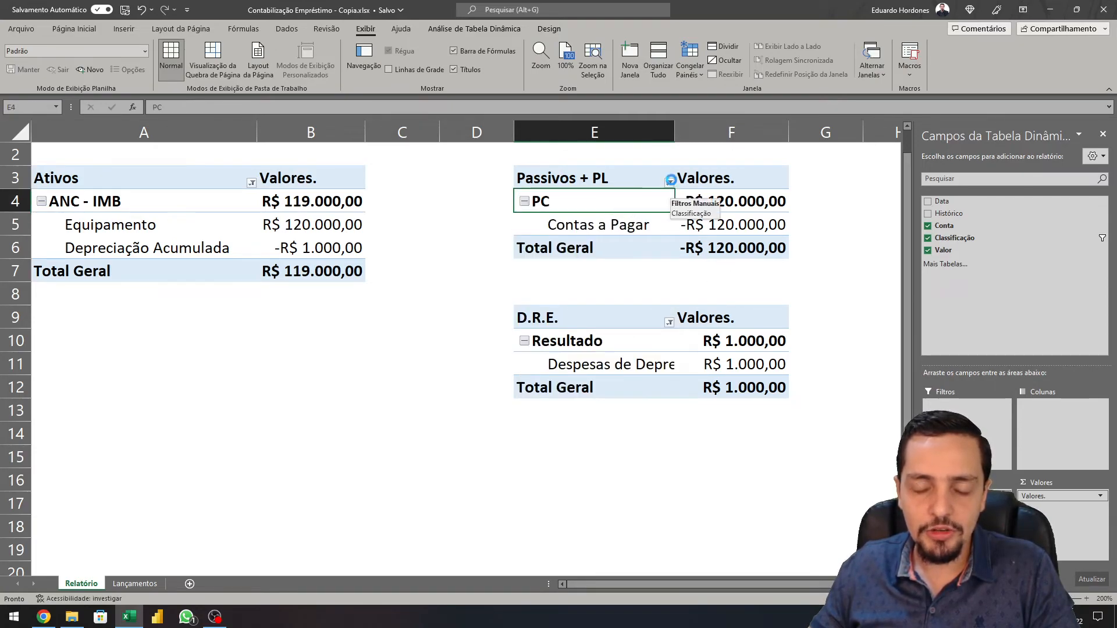
{"action": "left_click", "coordinate": [670, 183]}
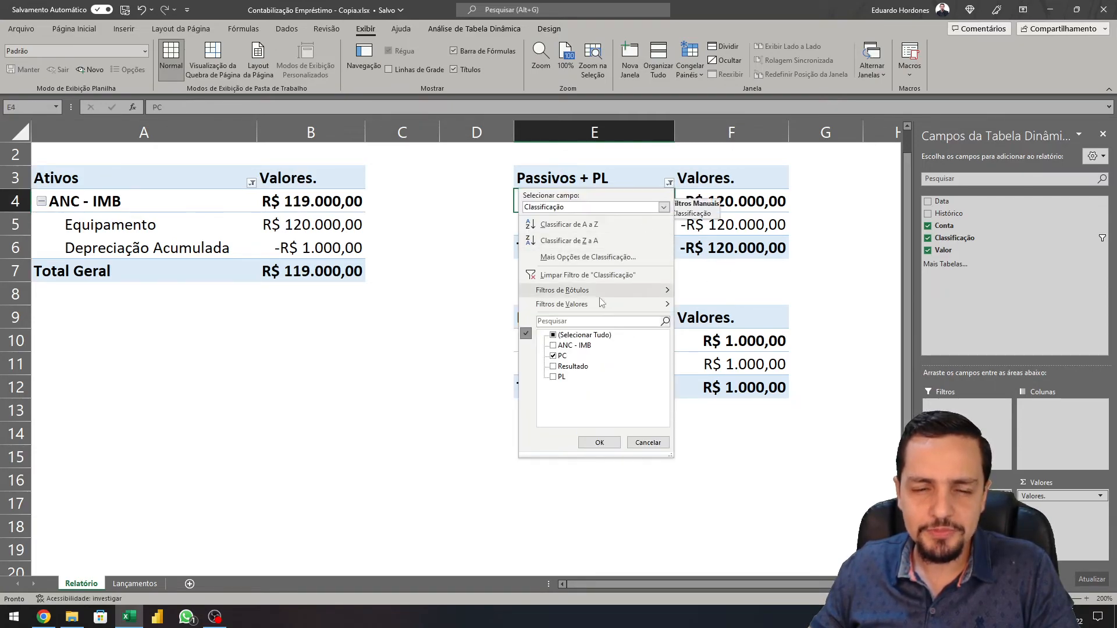
{"action": "left_click", "coordinate": [596, 441]}
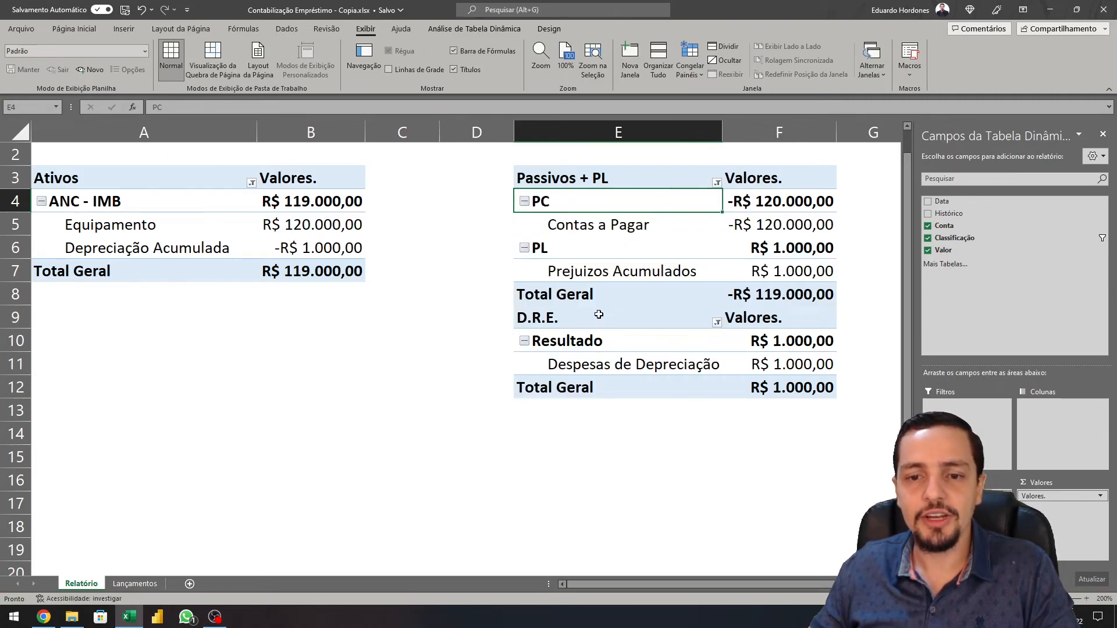
Move the D.R.E. pivot table from E9:F12 down so that it starts at cell E13
{"action": "left_click_drag", "start_coordinate": [579, 318], "coordinate": [776, 386]}
{"action": "key", "text": "ctrl+x"}
{"action": "left_click", "coordinate": [560, 414]}
{"action": "key", "text": "ctrl+v"}
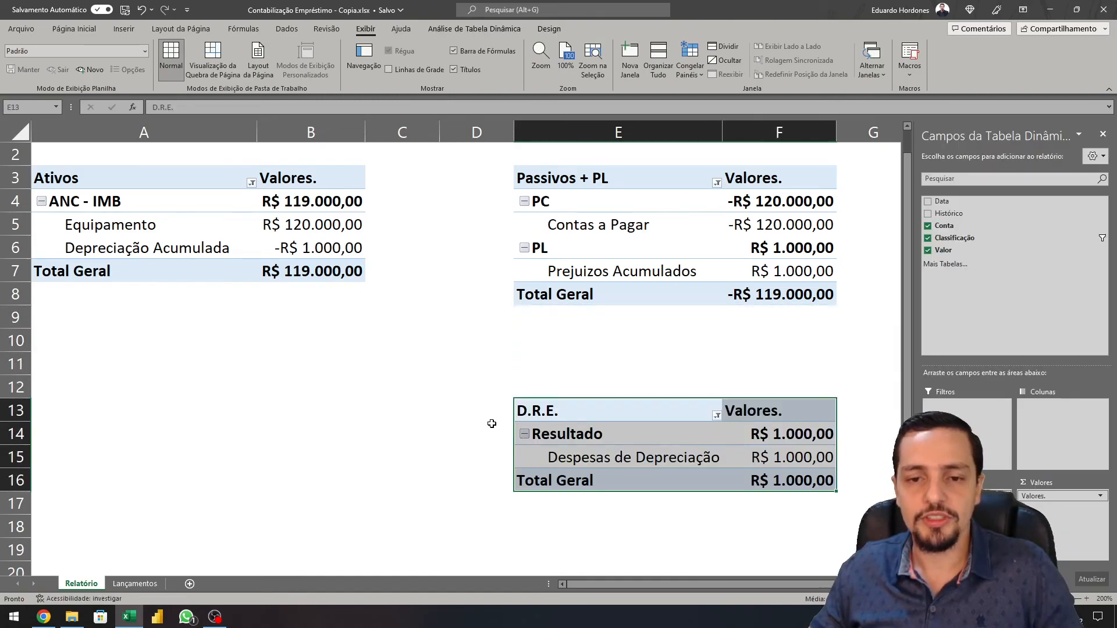
{"action": "left_click", "coordinate": [457, 378]}
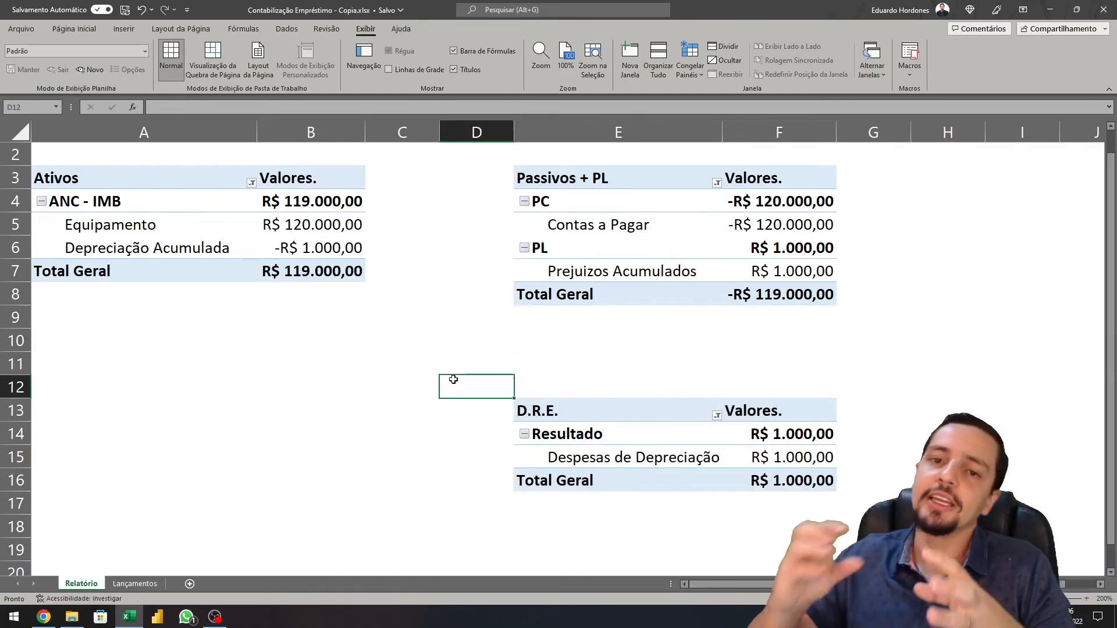